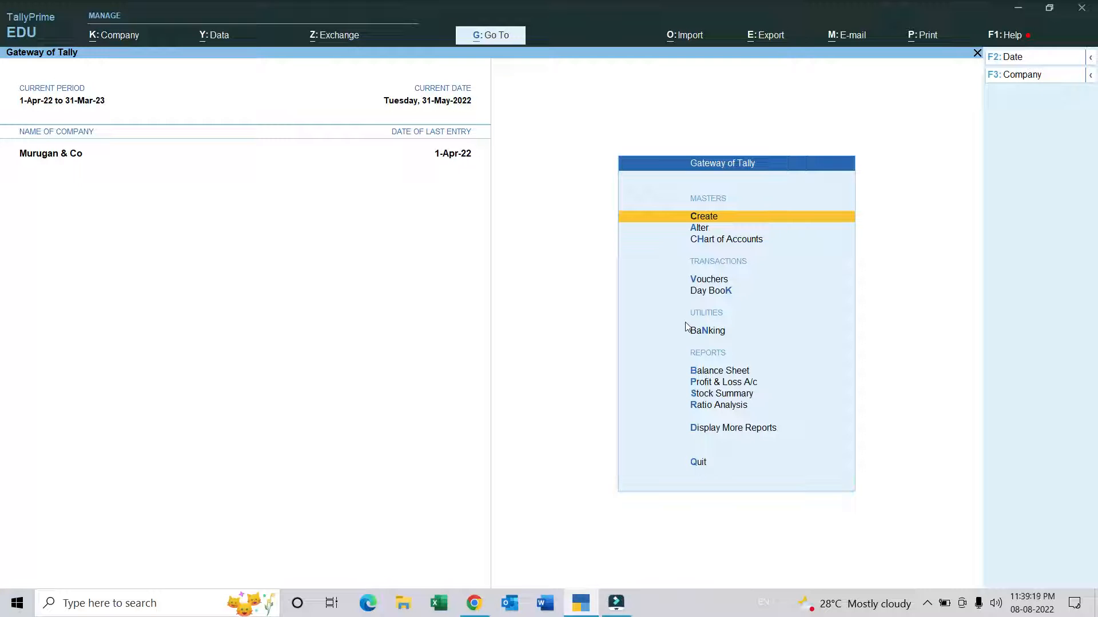
Step: Enable the Payroll feature for the company through the inactive Attendance voucher type, and leave the voucher without an entry
key(v)
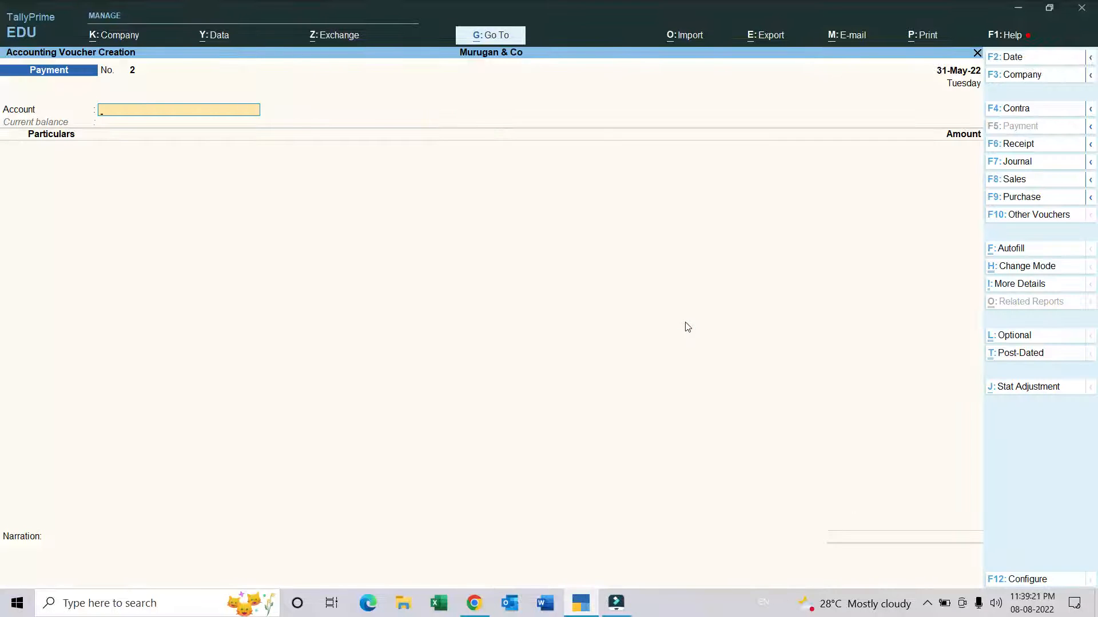
click(1043, 215)
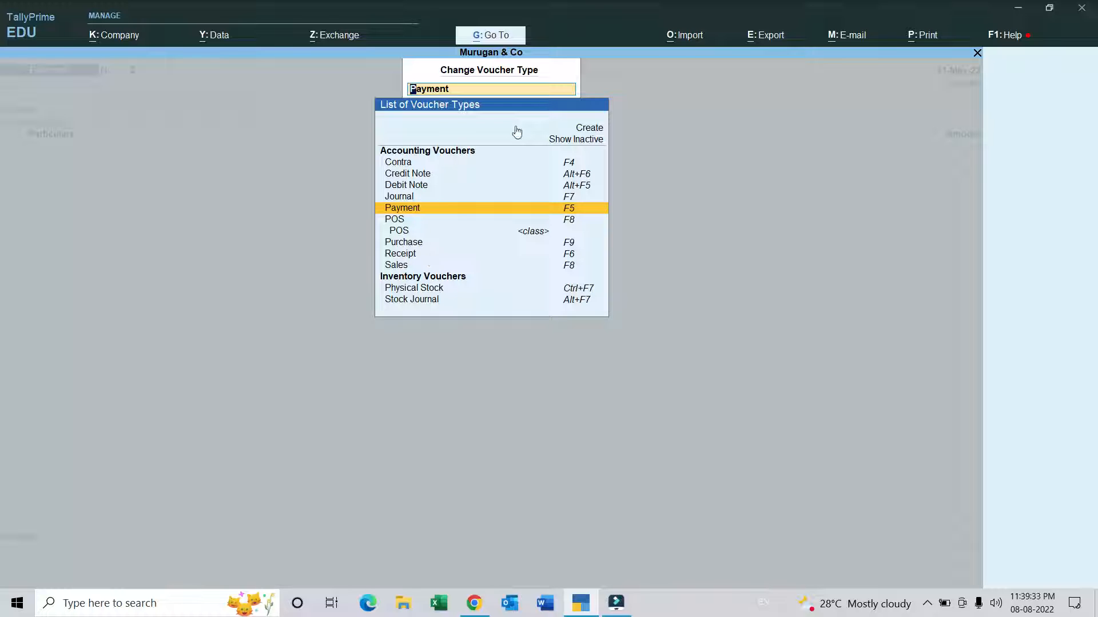
click(569, 143)
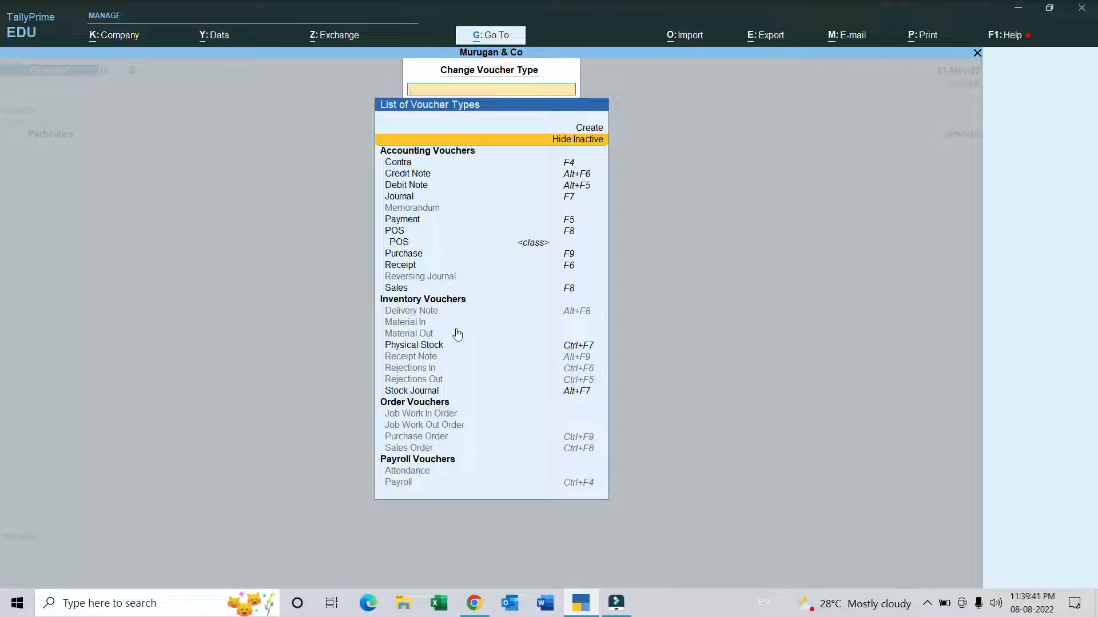
click(433, 464)
click(432, 464)
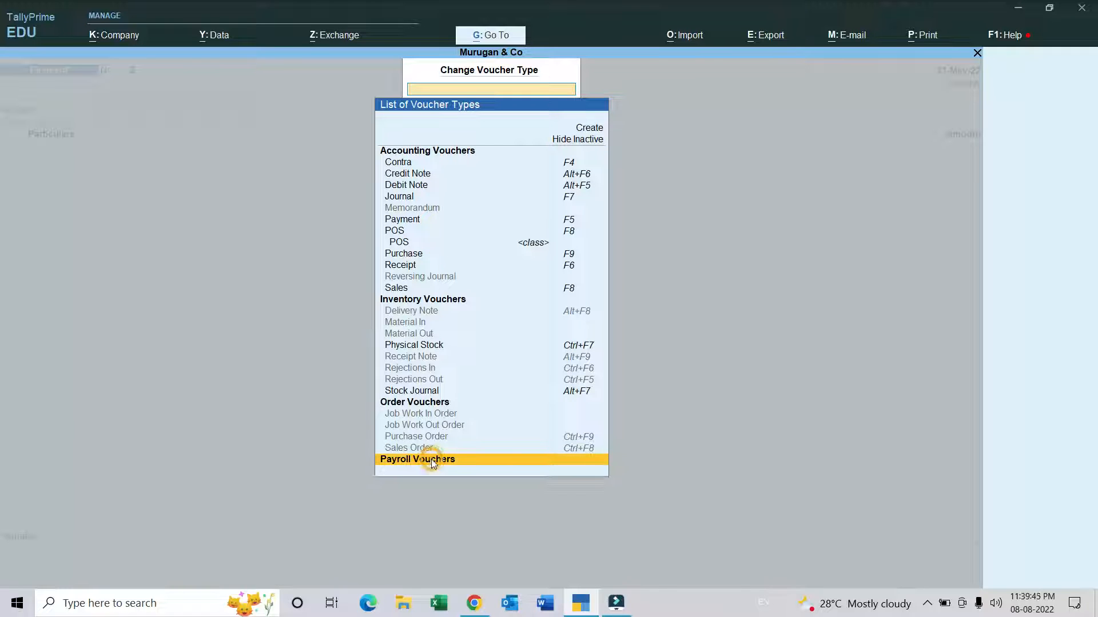
click(433, 464)
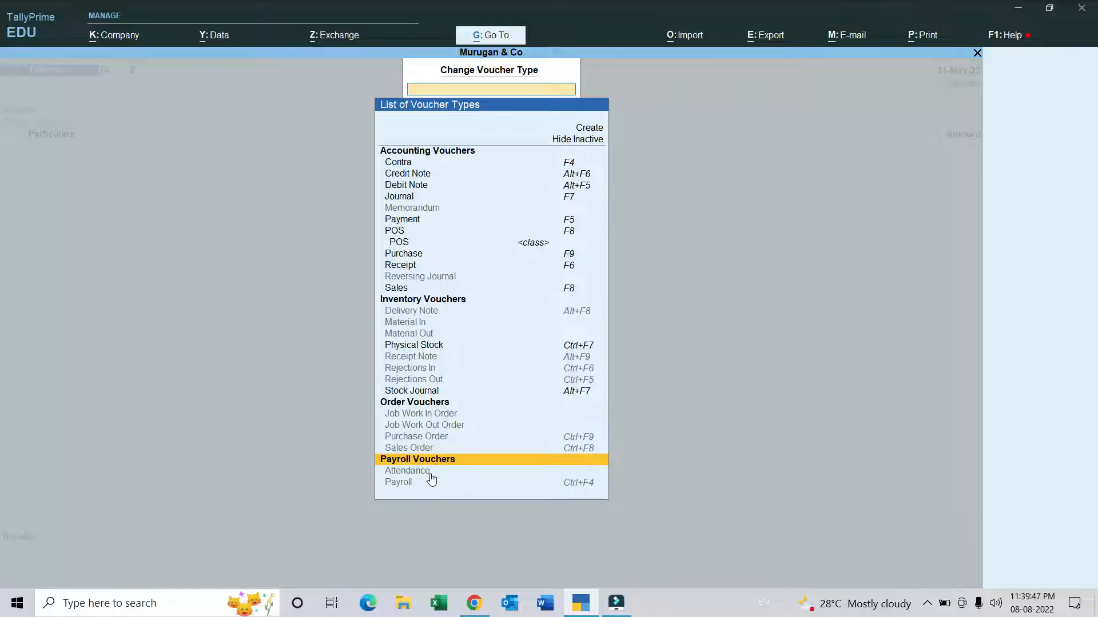
click(407, 471)
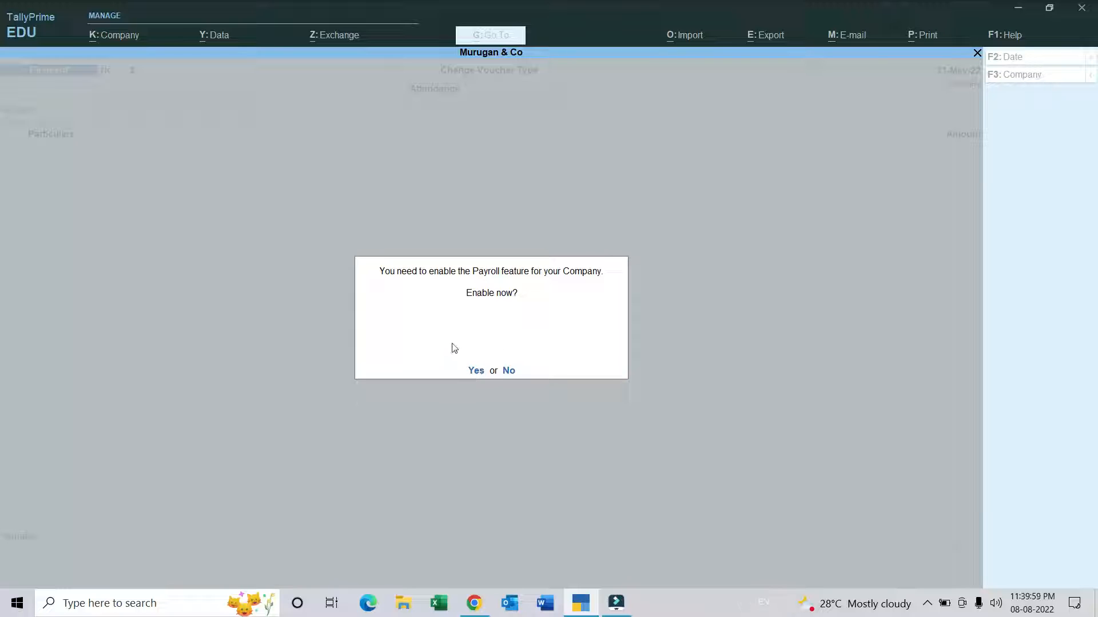
click(475, 370)
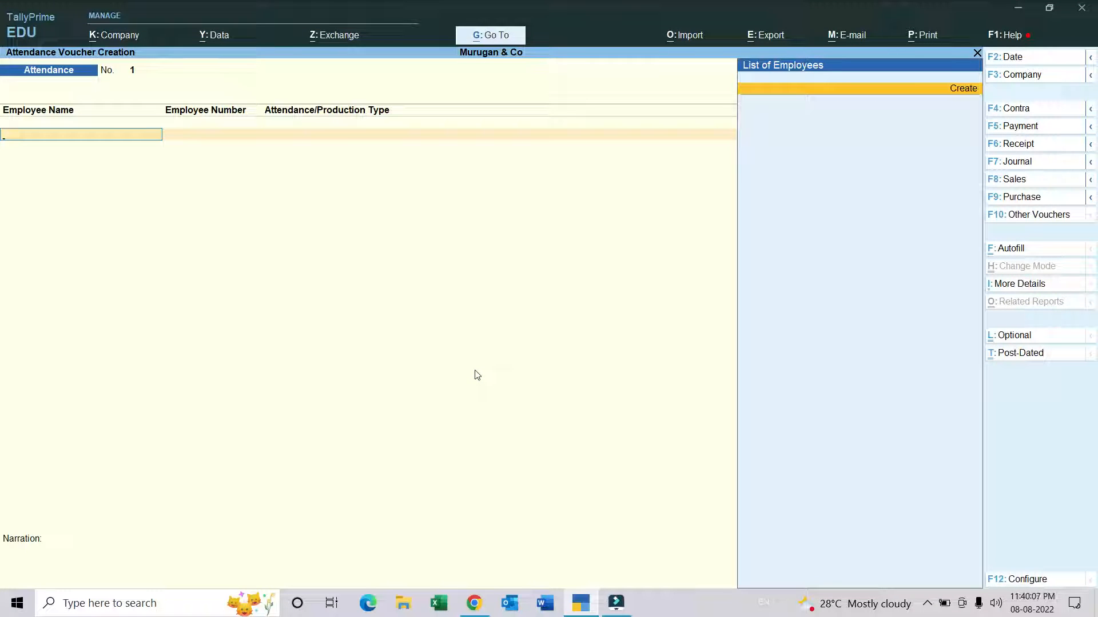
key(Escape)
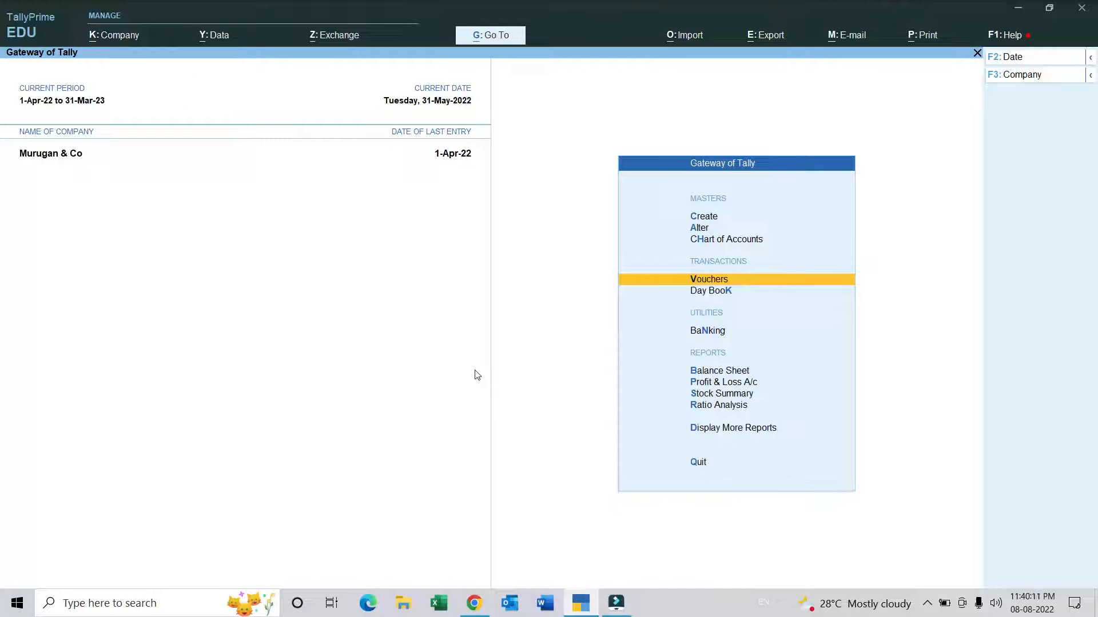
Step: Start a new employee group in the payroll masters and name it Purchase Department without an alias
key(Up)
key(Up)
key(Up)
key(Return)
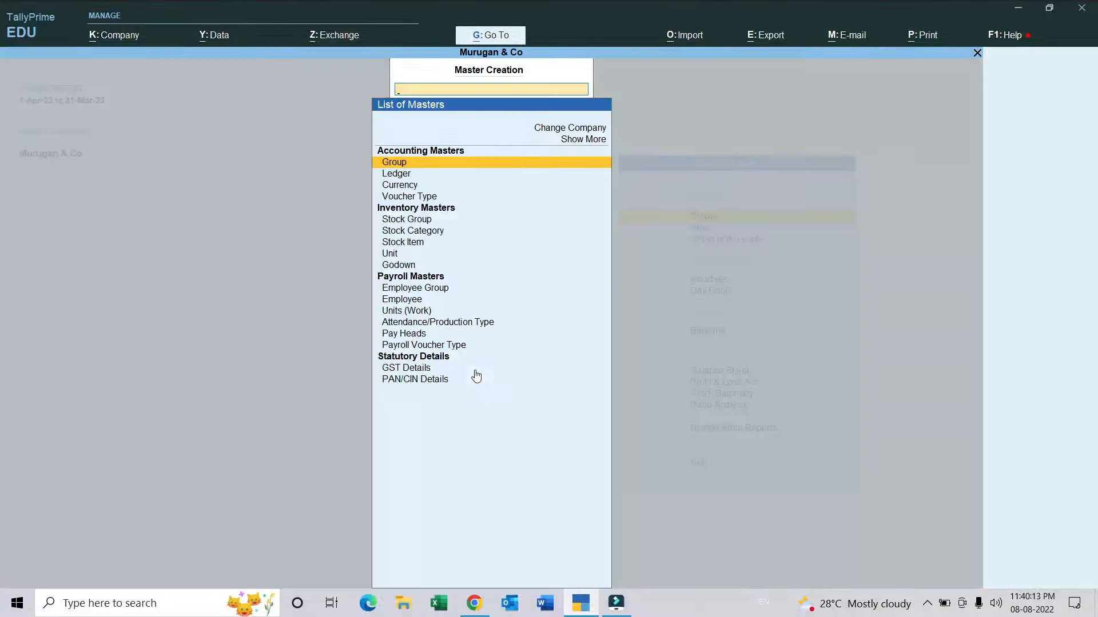
key(Down)
key(Down)
key(Down)
key(Down)
key(Down)
key(Down)
key(Down)
key(Down)
key(Down)
key(Down)
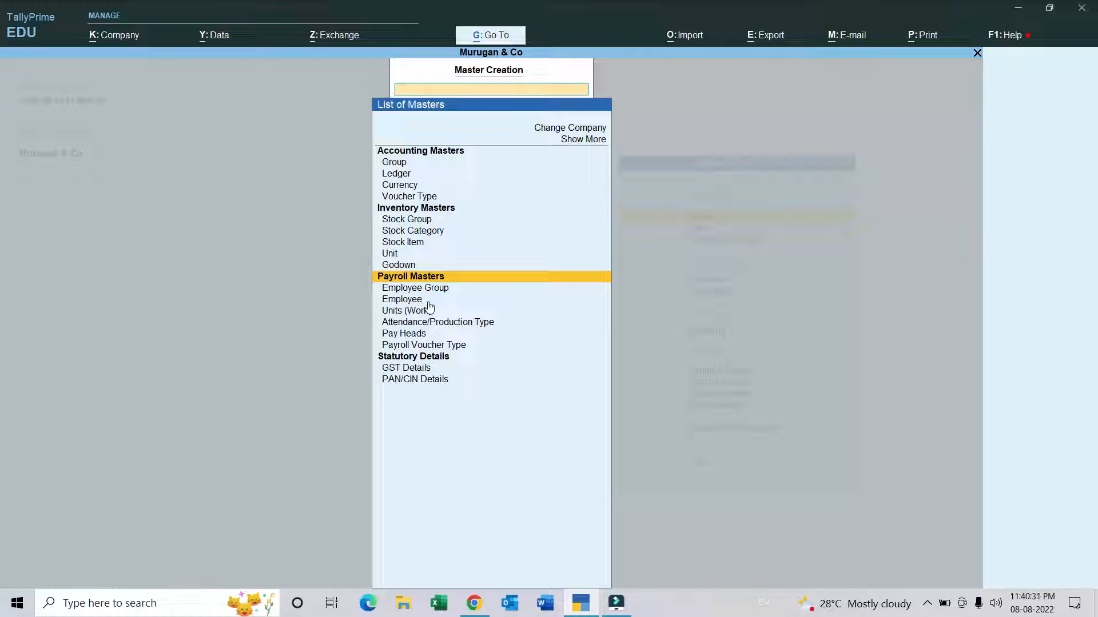
key(Down)
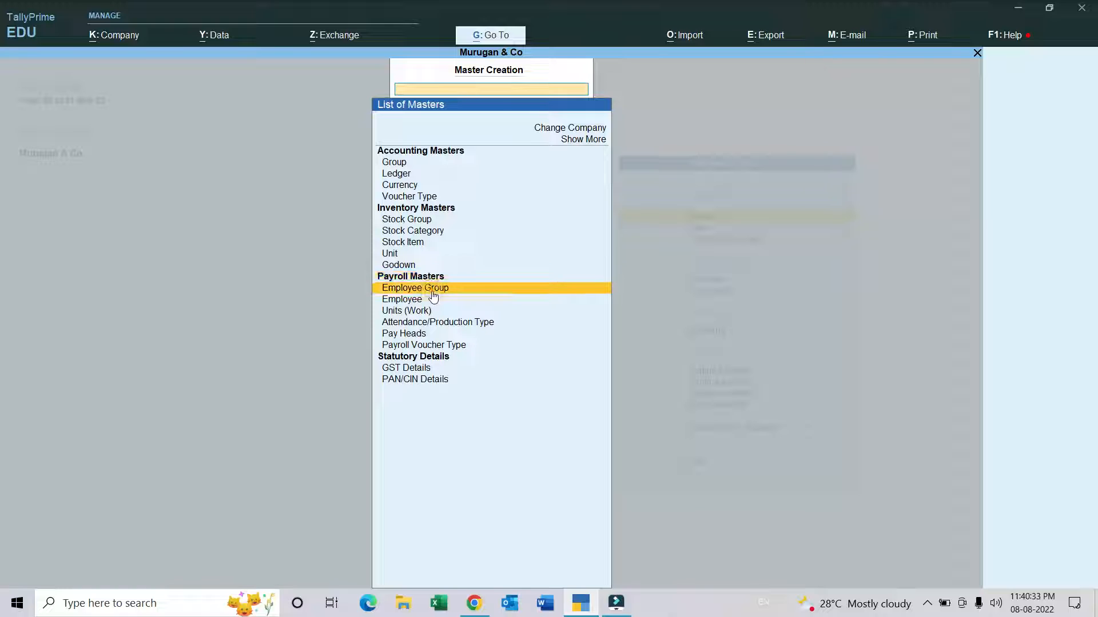
key(Return)
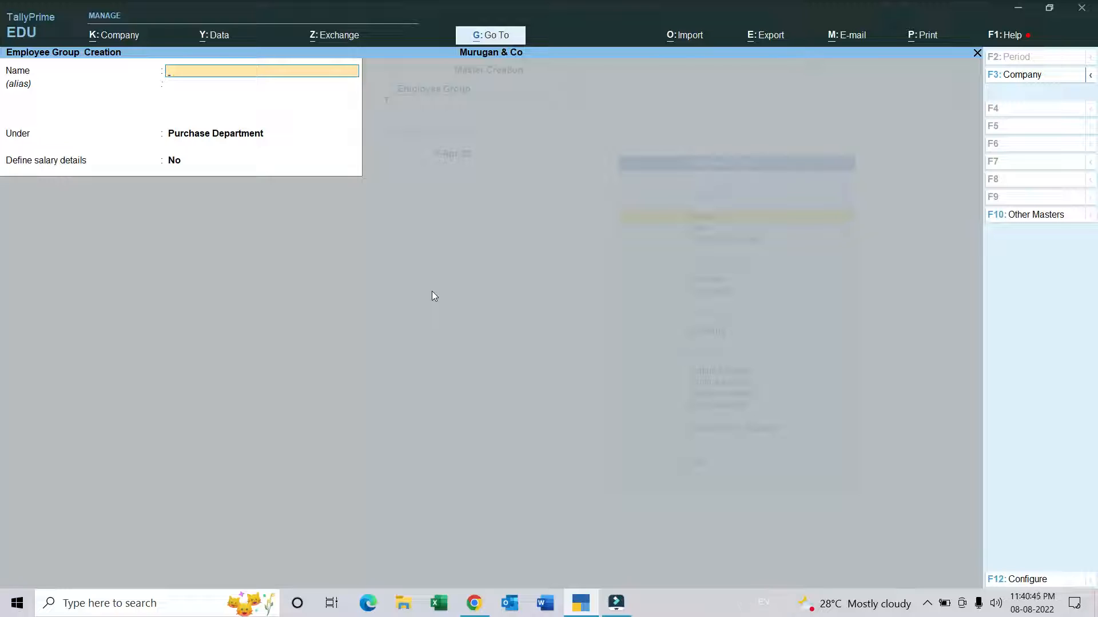
text(Purchase Department)
key(Return)
key(Return)
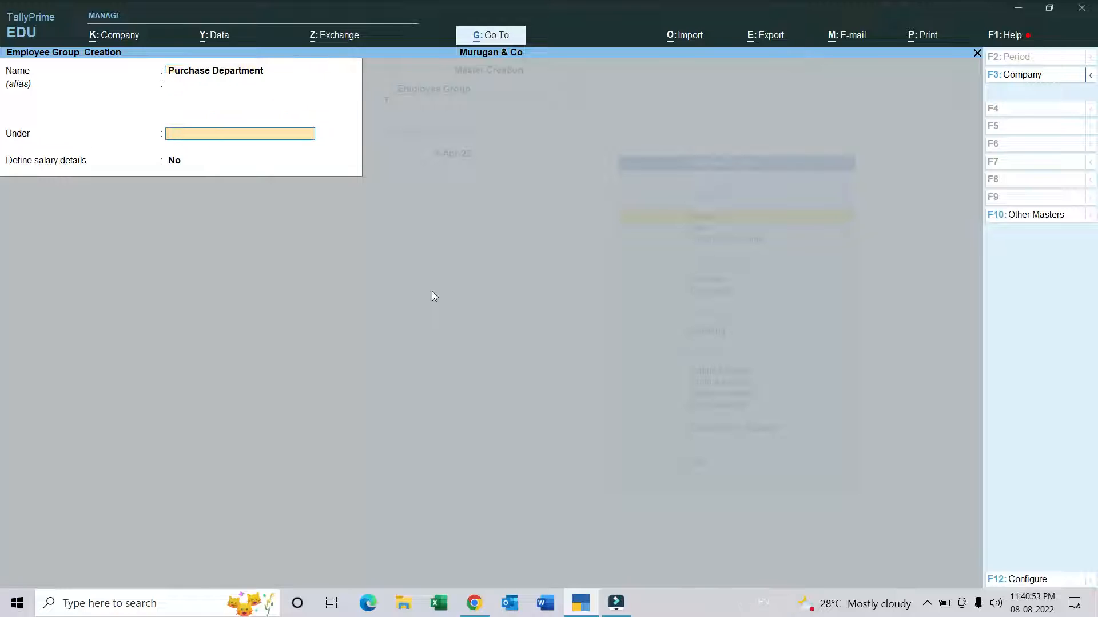
key(alt+c)
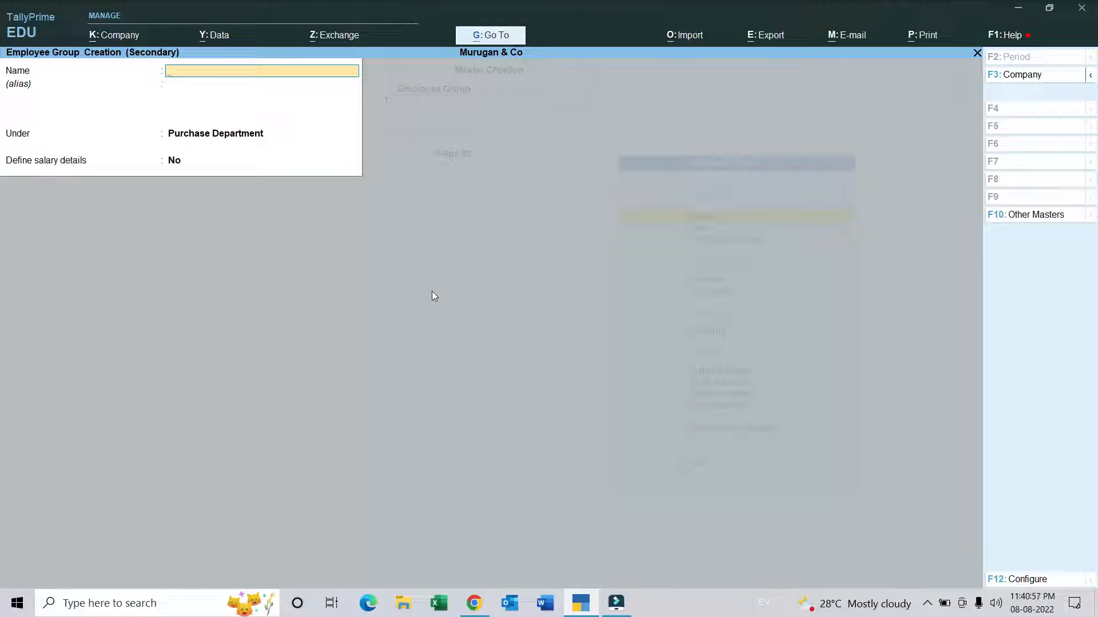
key(Escape)
key(y)
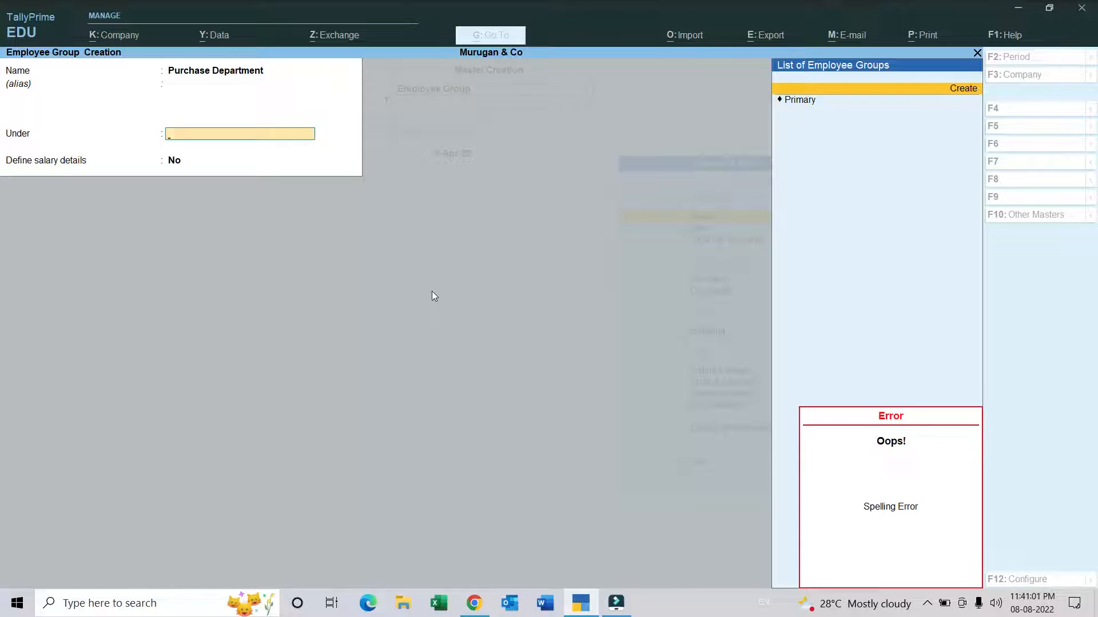
Step: Place the Purchase Department group under Primary, keep Define salary details at No, and save the group
key(Down)
key(Return)
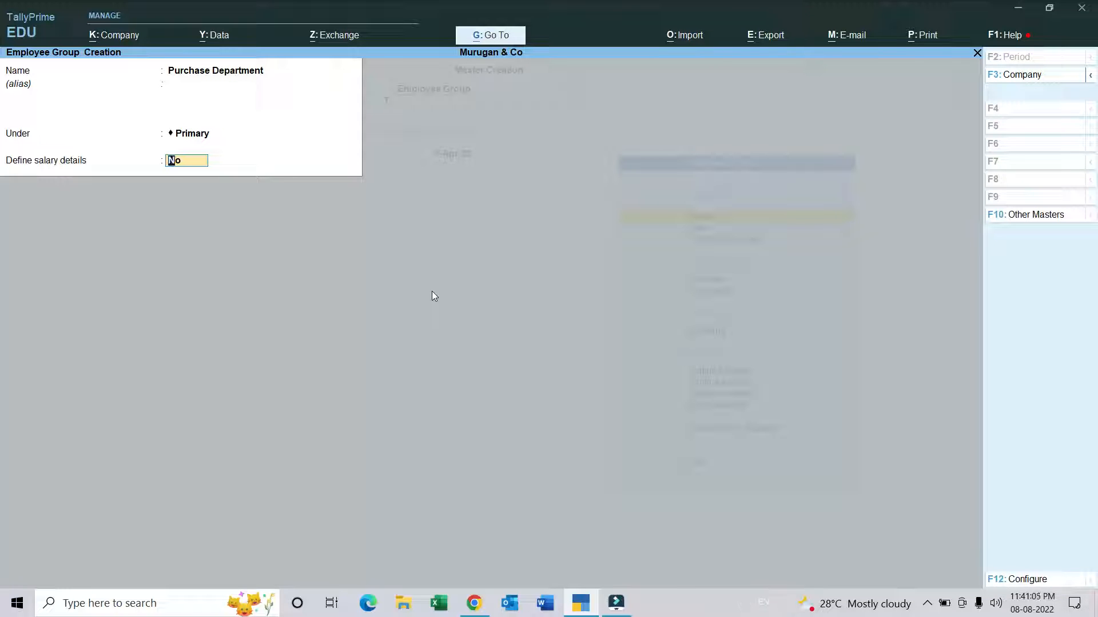
key(Return)
key(Return)
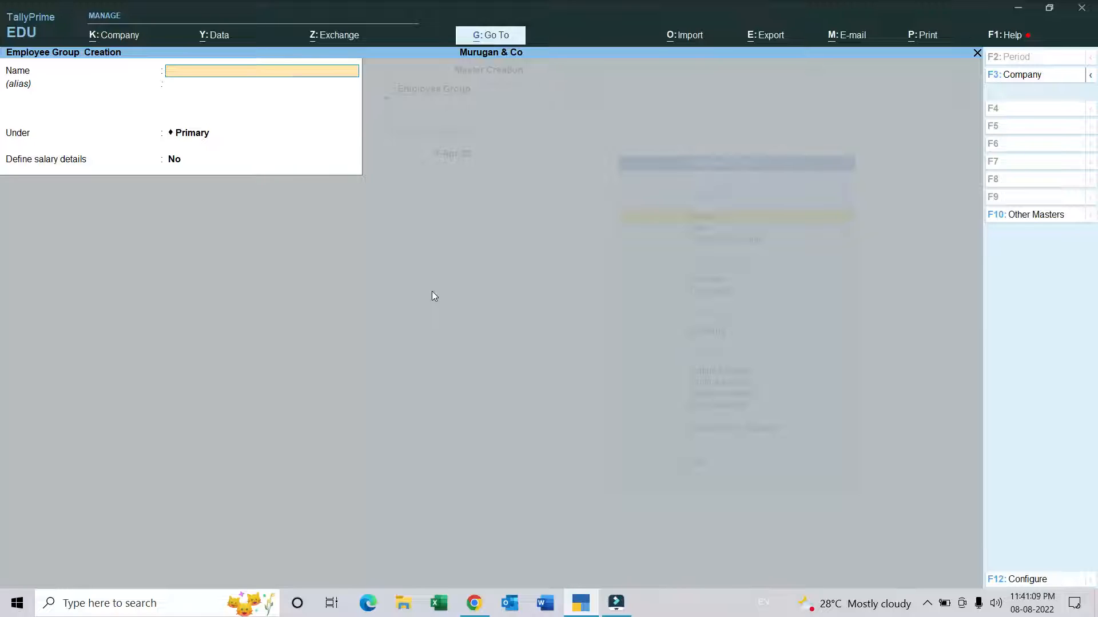
Step: Create a second employee group named Sales Department under Primary, with Define salary details at No, and finish group creation
text(Sales Department)
key(Return)
key(Return)
key(Return)
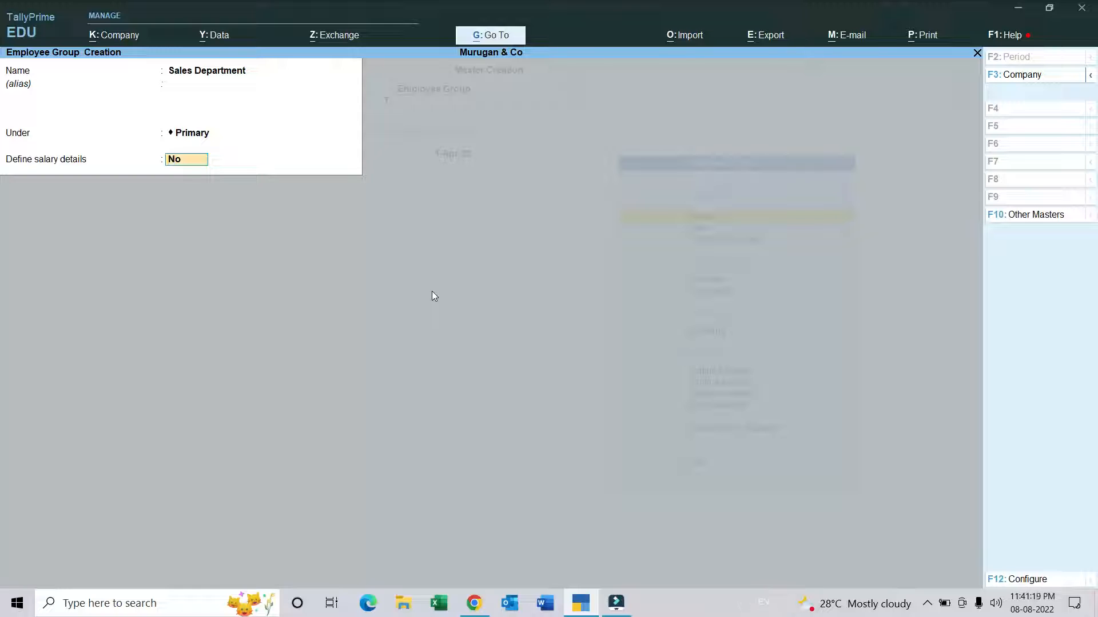
key(Return)
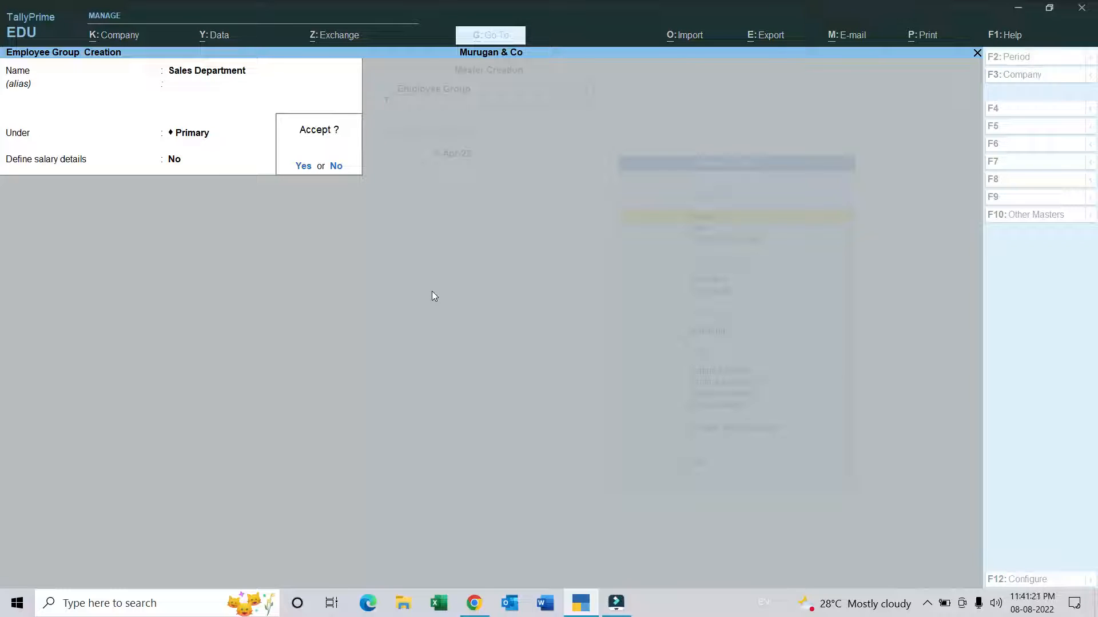
key(Return)
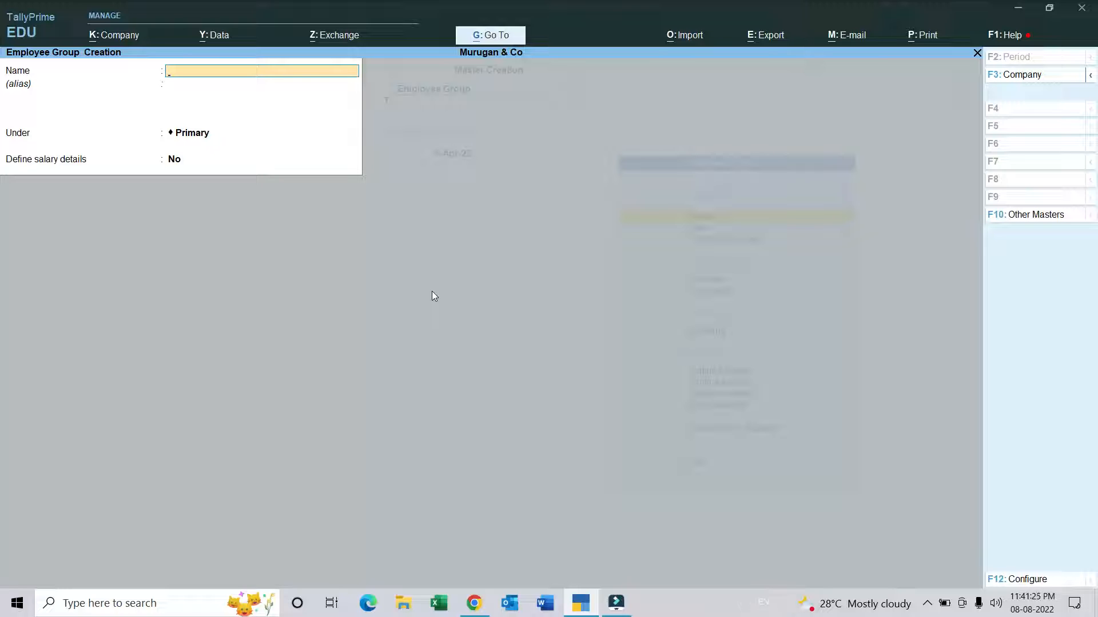
key(Escape)
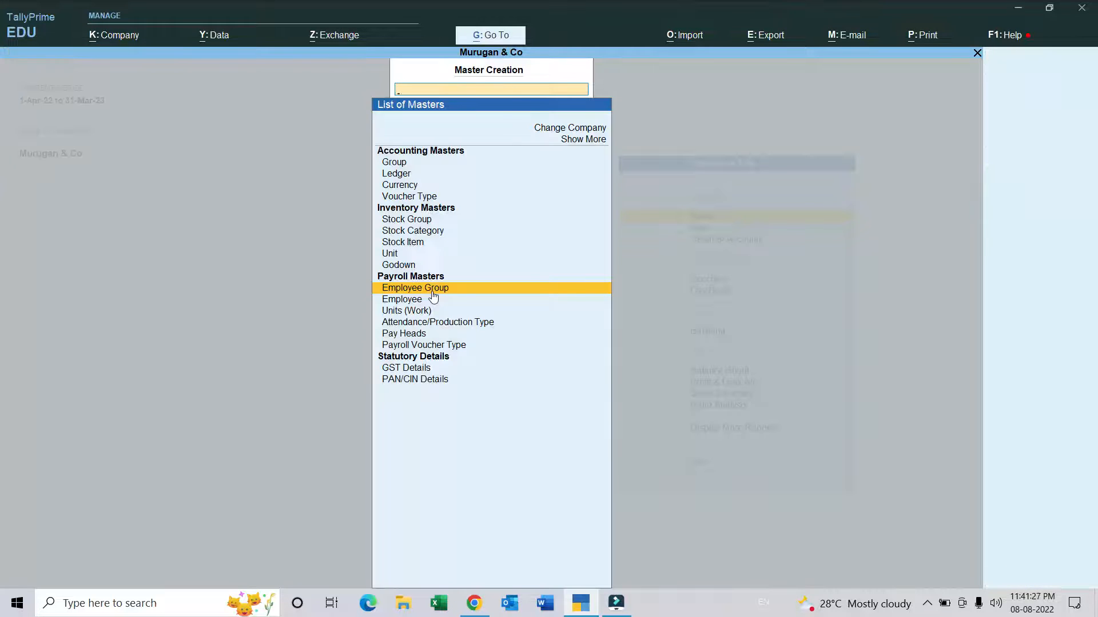
Step: Start a new simple payroll work unit with the symbol Minites
key(Down)
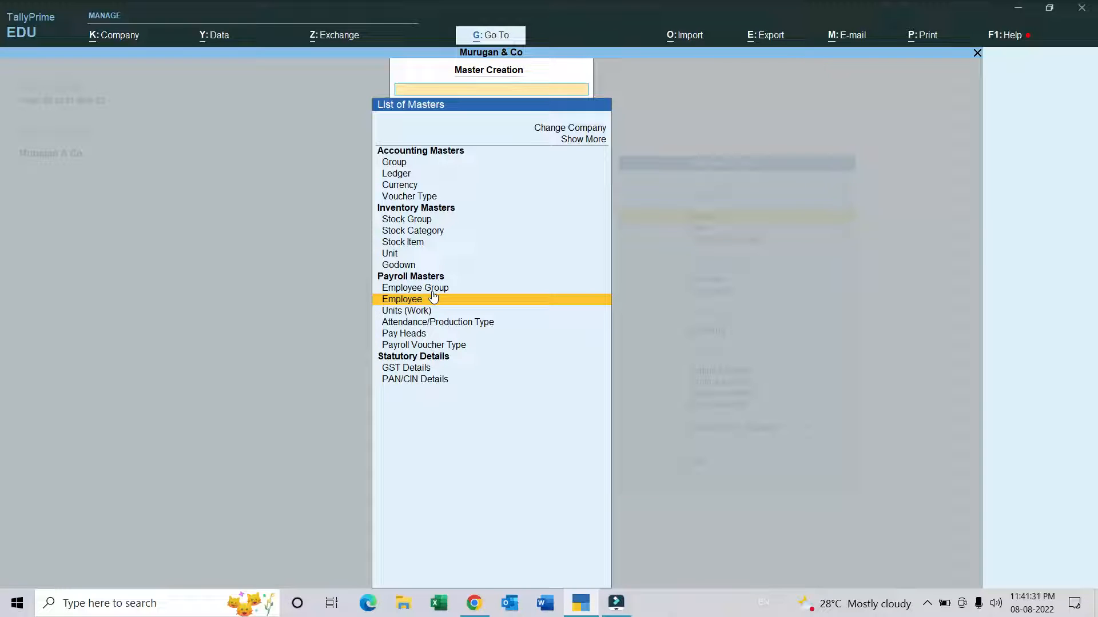
key(Down)
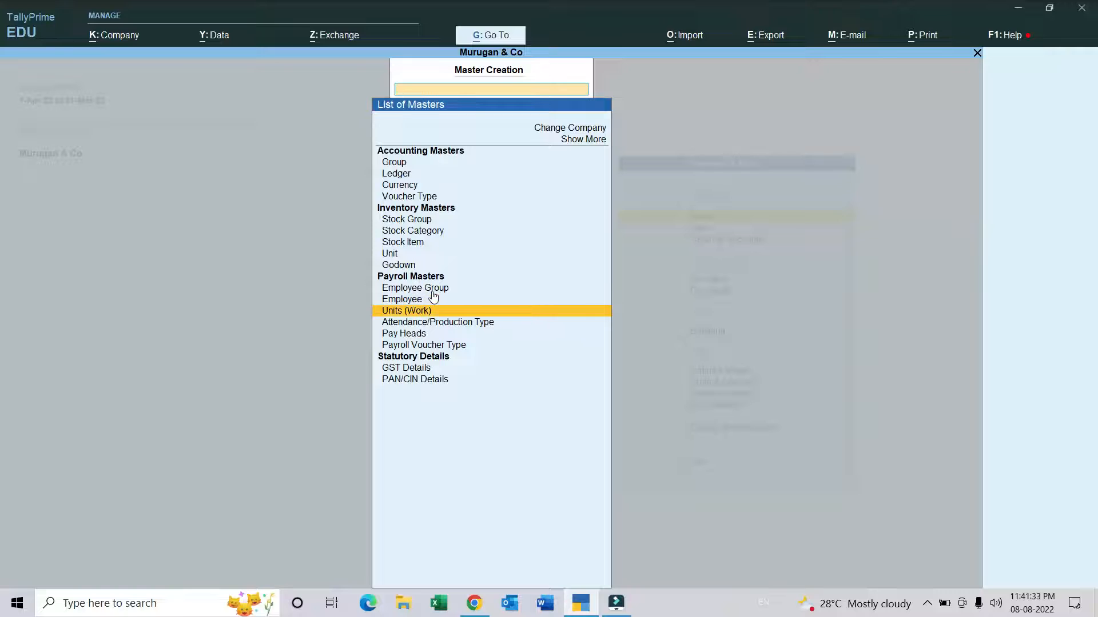
key(Return)
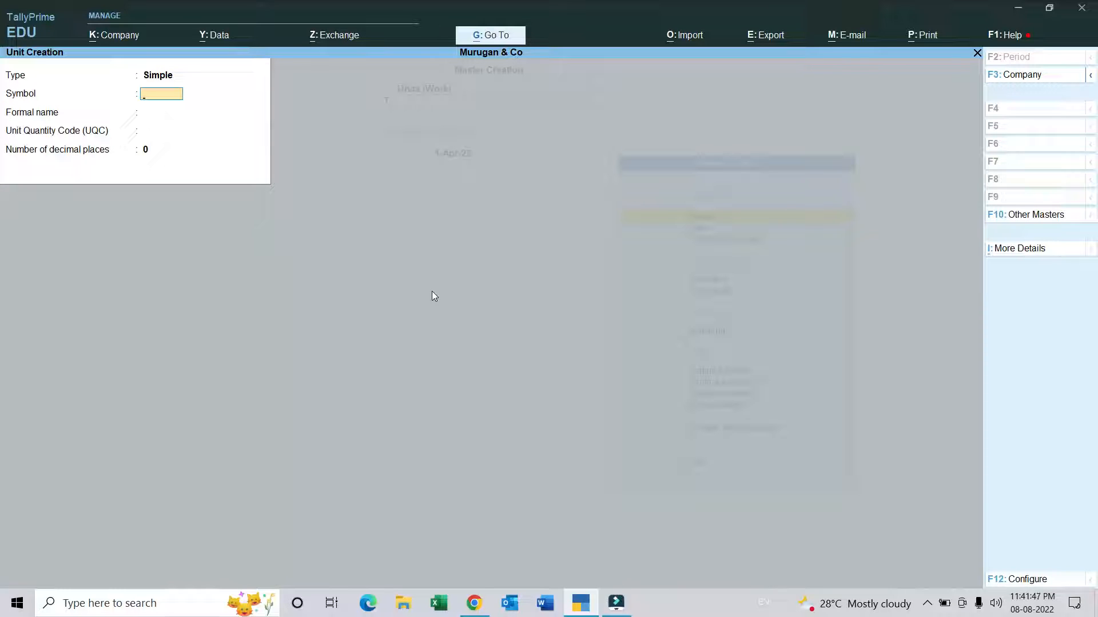
text(minites)
key(BackSpace)
key(BackSpace)
key(BackSpace)
key(BackSpace)
key(BackSpace)
key(BackSpace)
key(BackSpace)
text(Minite)
key(Return)
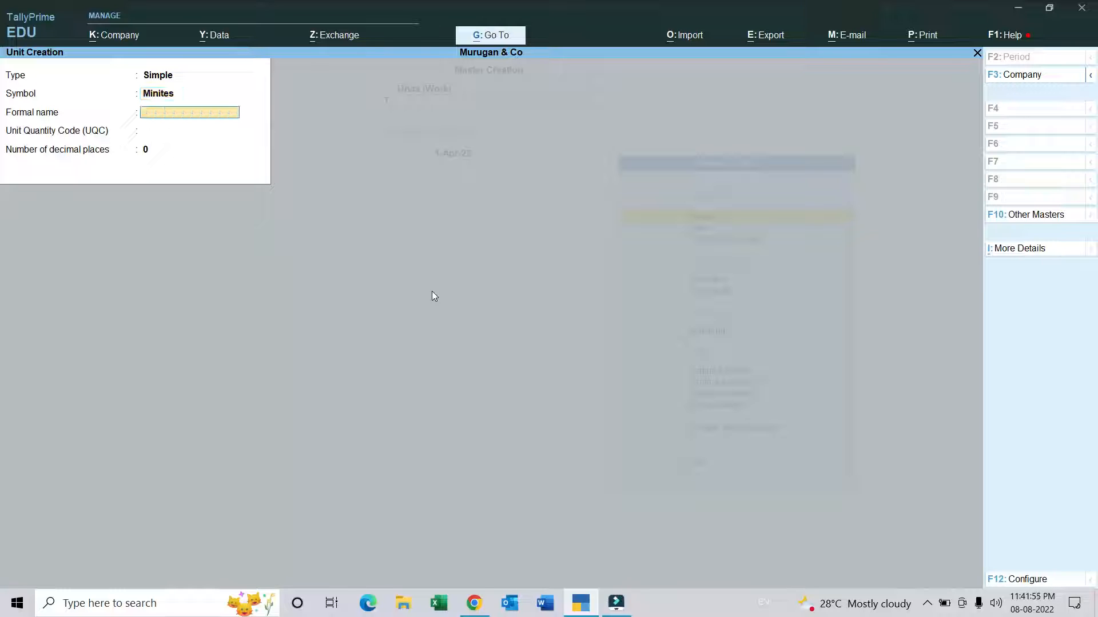
Step: Give the Minites unit the formal name Min, with no applicable quantity code and 0 decimal places, and save it
text(Min)
key(Return)
key(Return)
key(Return)
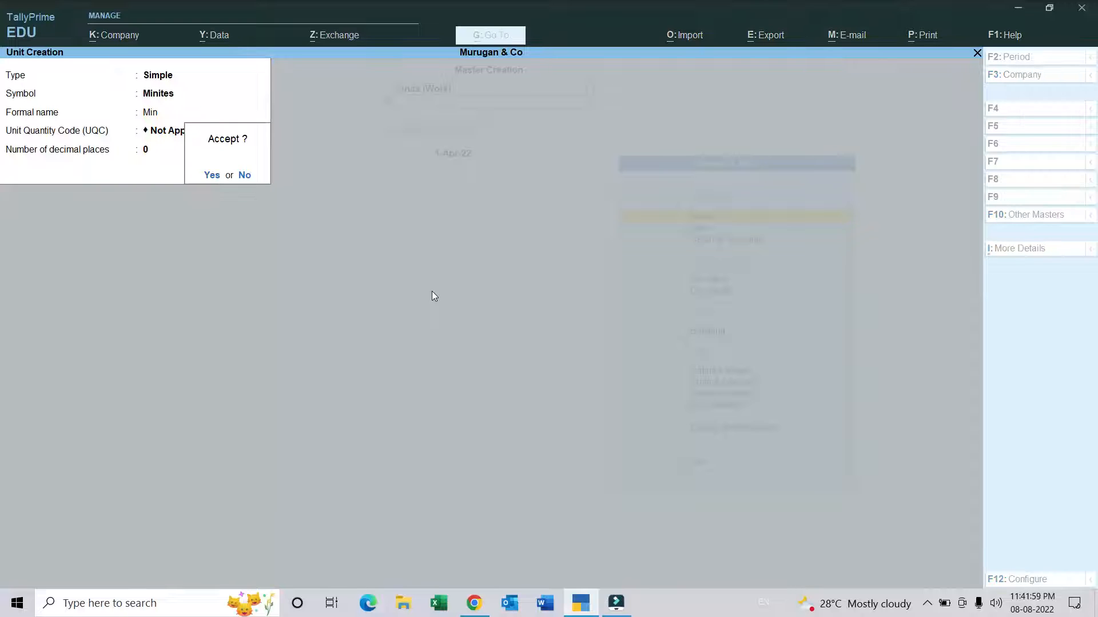
key(Return)
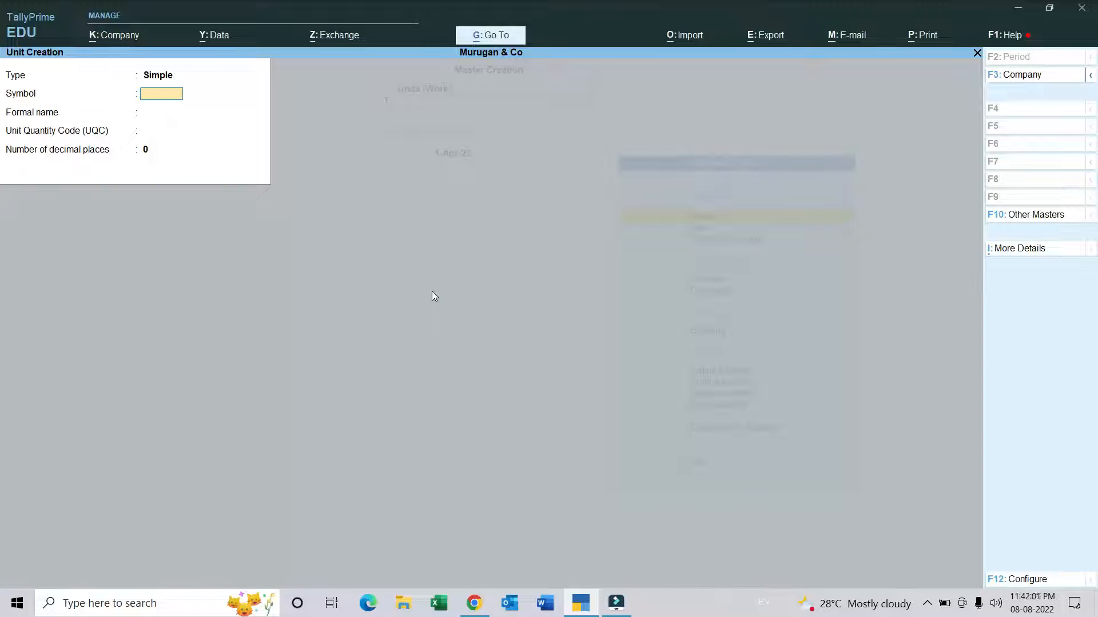
Step: Create a simple unit with the symbol Hrs, the formal name Hours and 0 decimal places
text(Hrs)
key(Return)
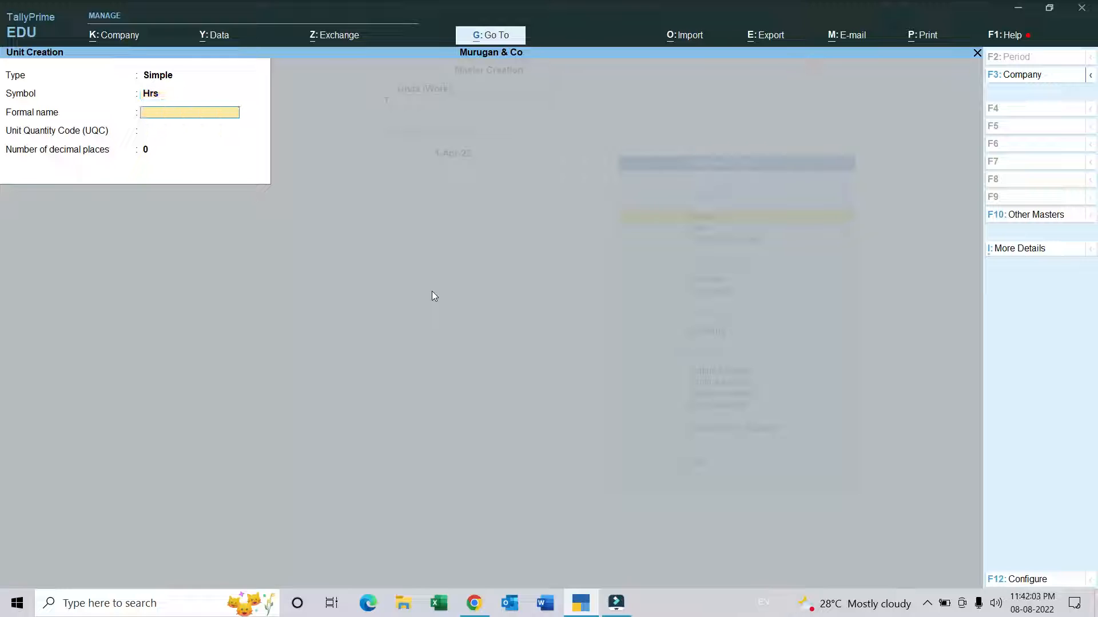
text(Hours)
key(Return)
key(Return)
key(Return)
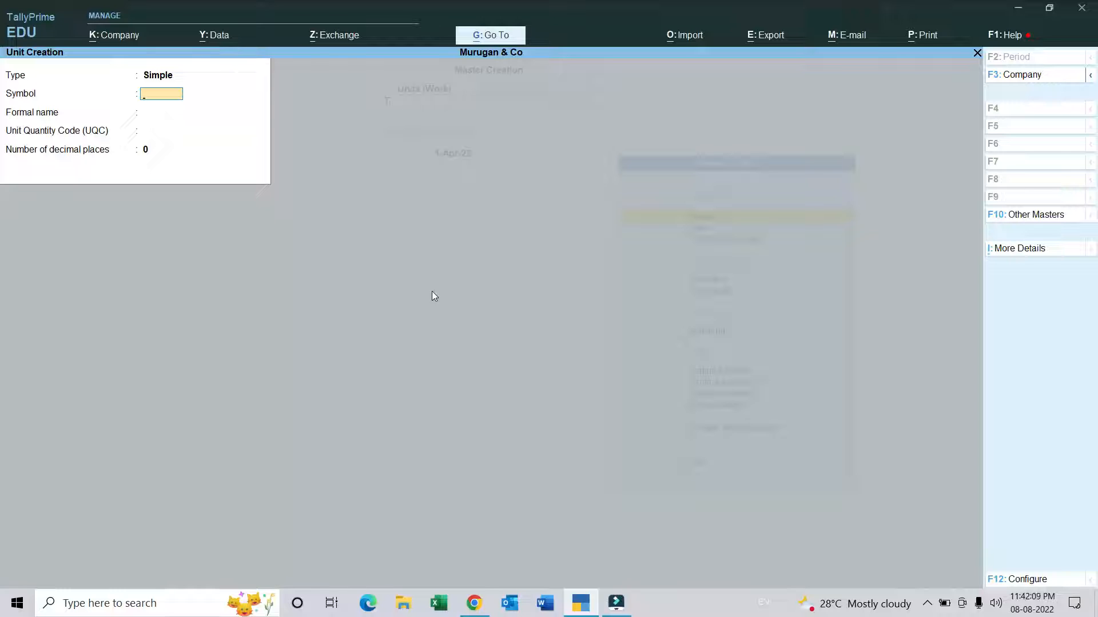
Step: Create a compound unit defined as Hrs of 60 Minites, and return to the list of masters
key(BackSpace)
key(Up)
key(Return)
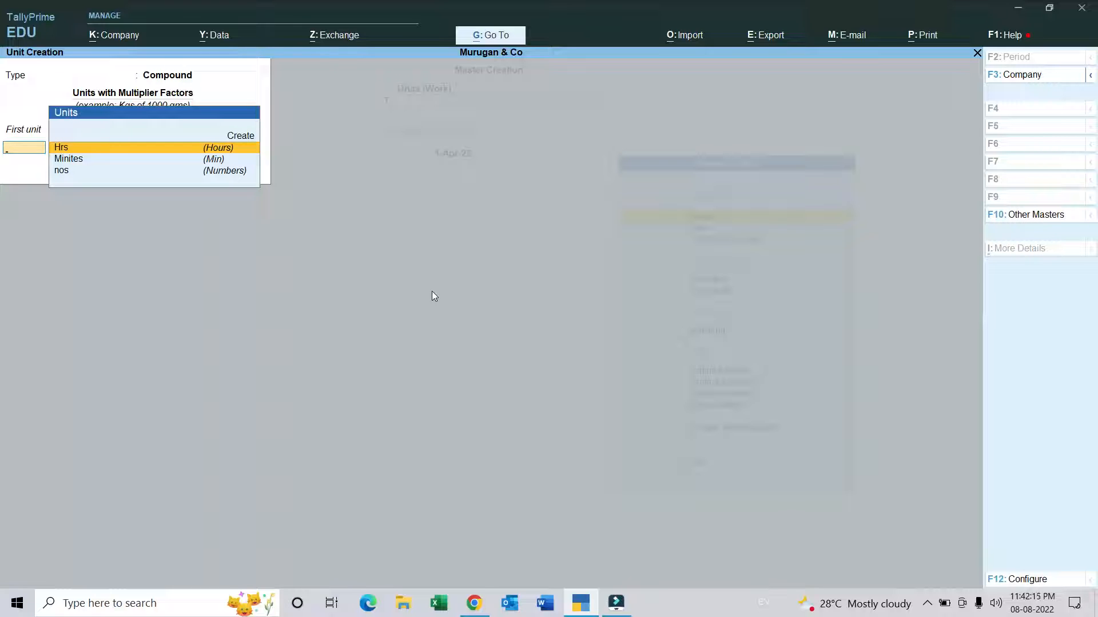
key(Return)
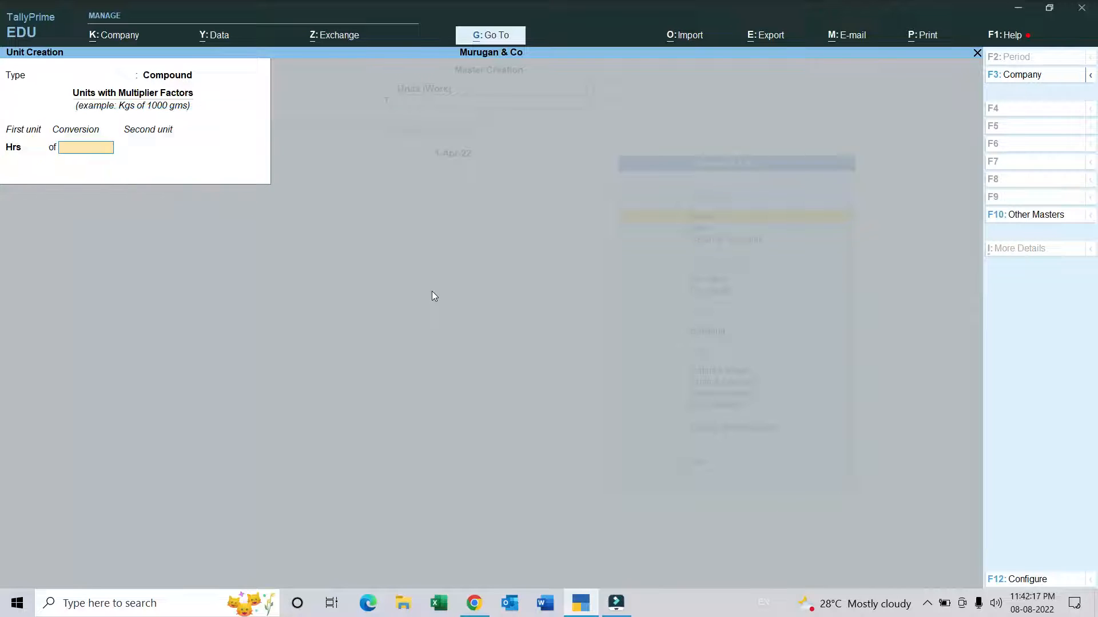
text(60)
key(Return)
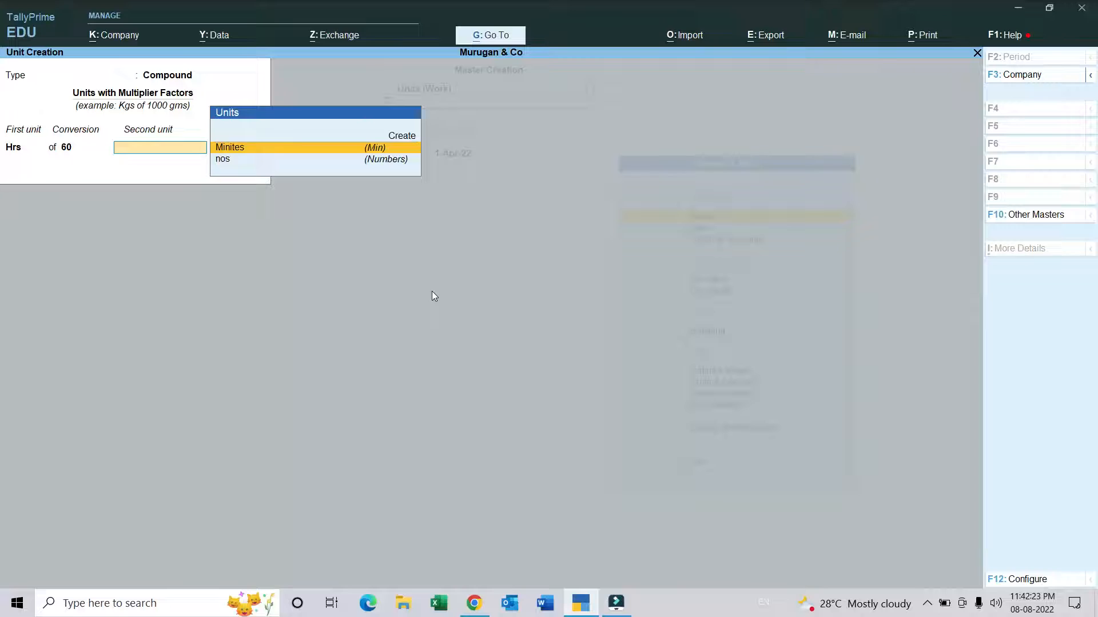
key(Return)
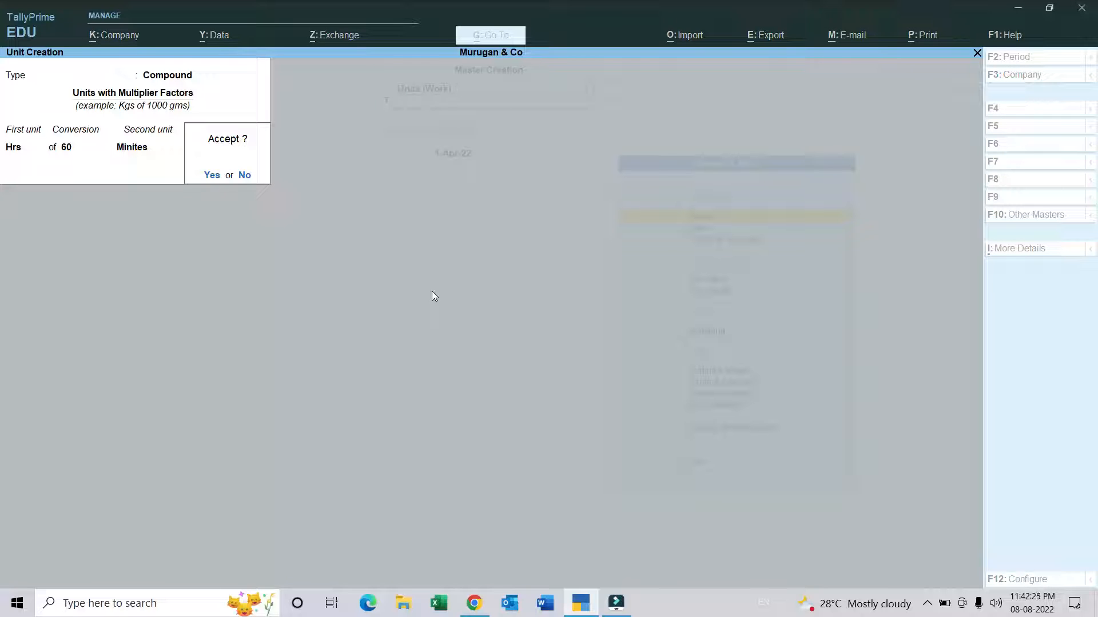
key(n)
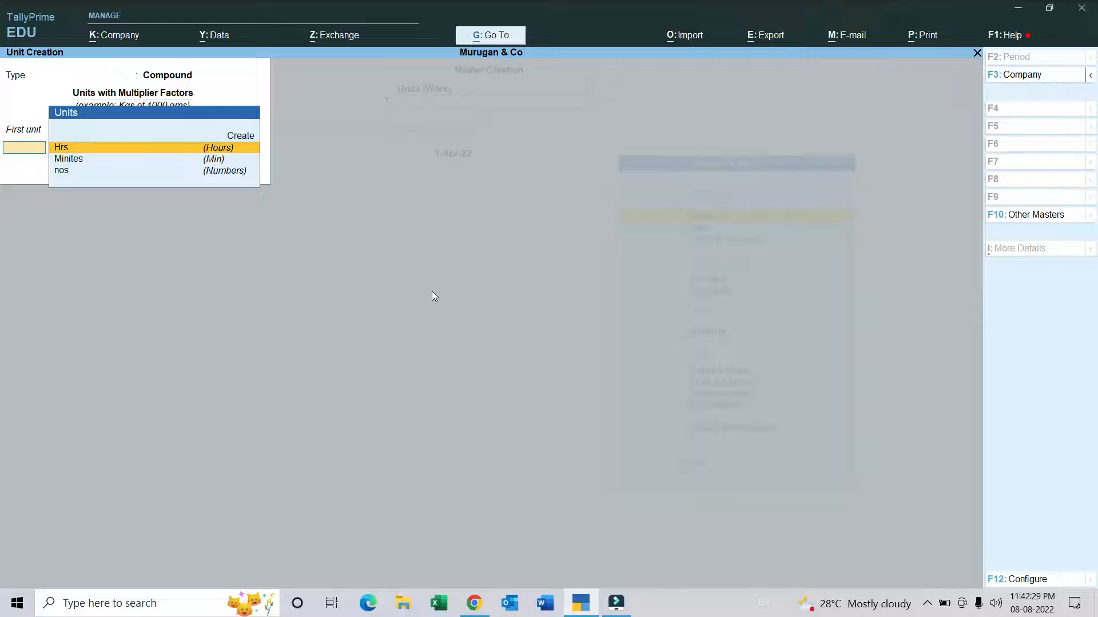
key(Escape)
key(y)
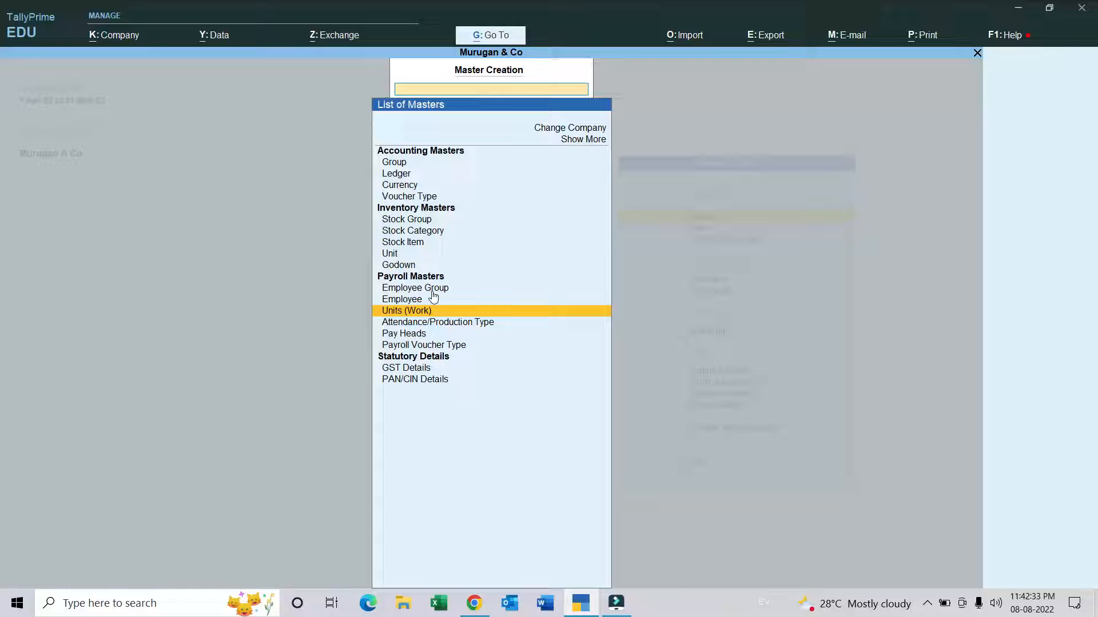
Step: Create an attendance type named Leave under Primary, with the attendance type Leave without Pay, and save it
key(Down)
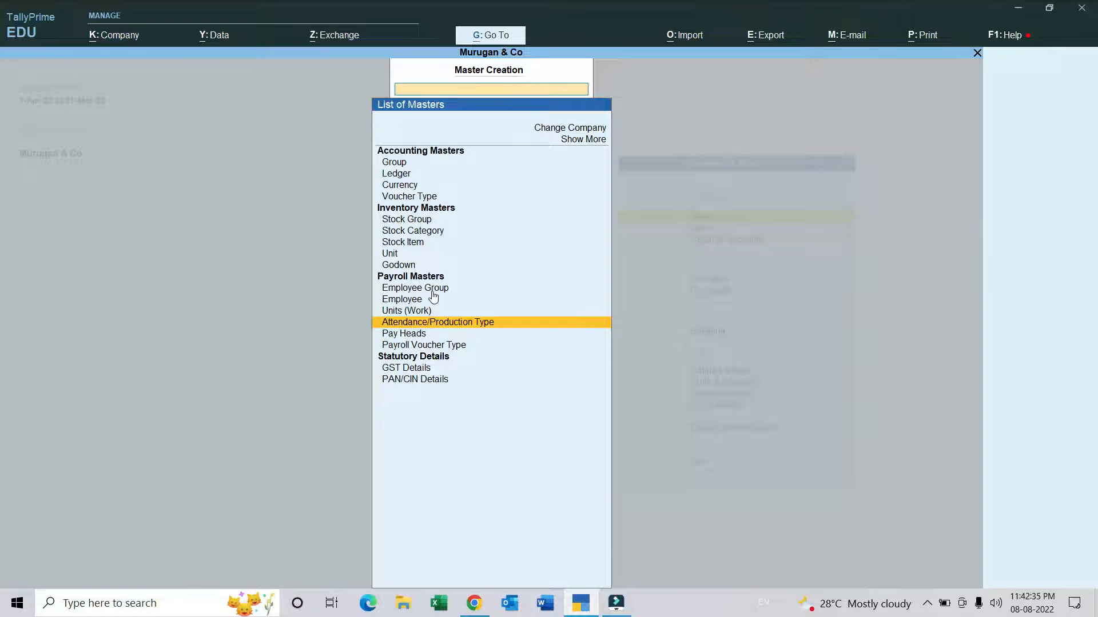
key(Return)
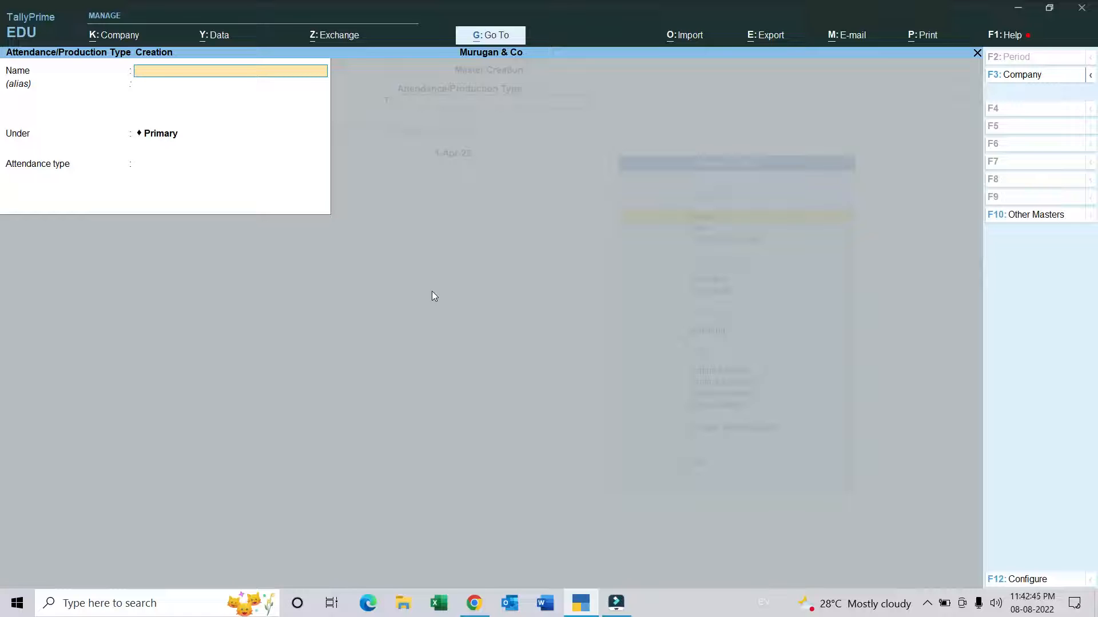
text(eav)
key(Return)
key(Return)
key(Return)
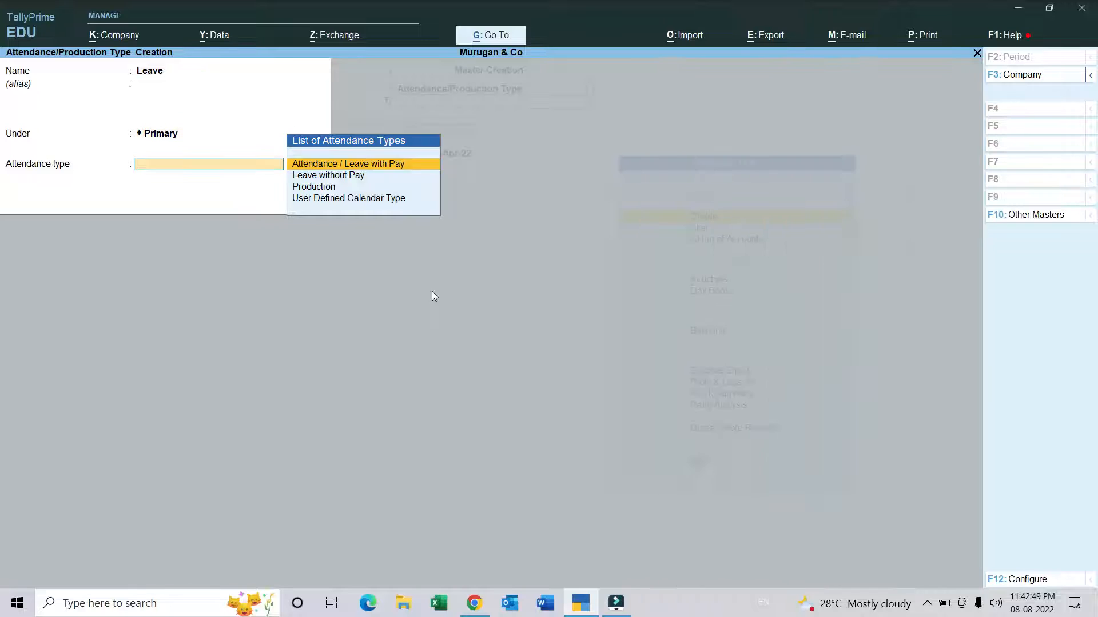
key(Down)
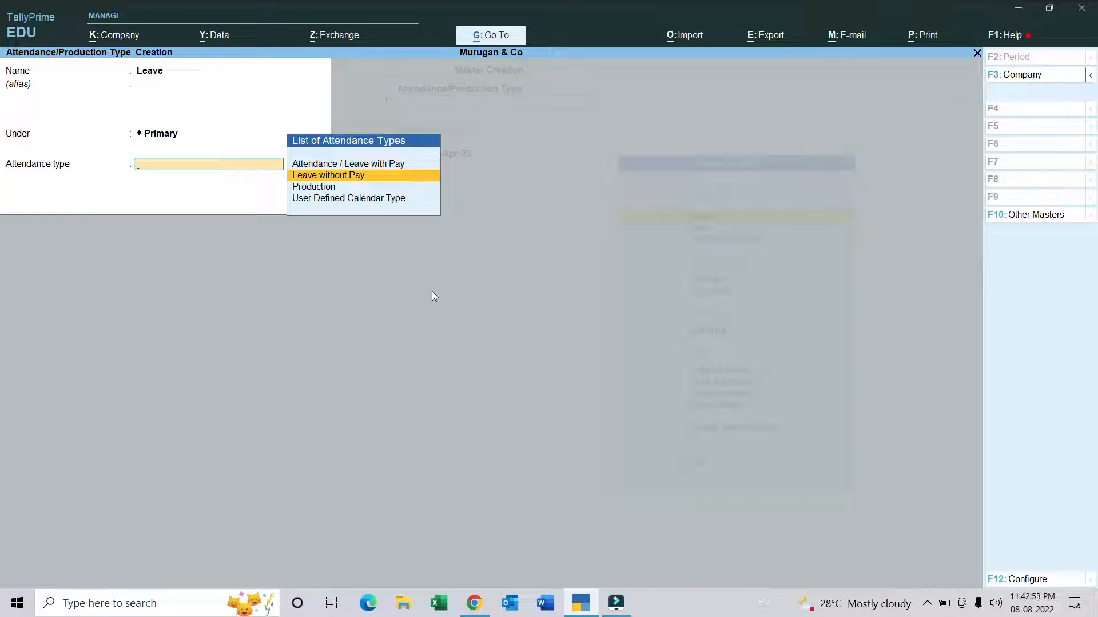
key(Return)
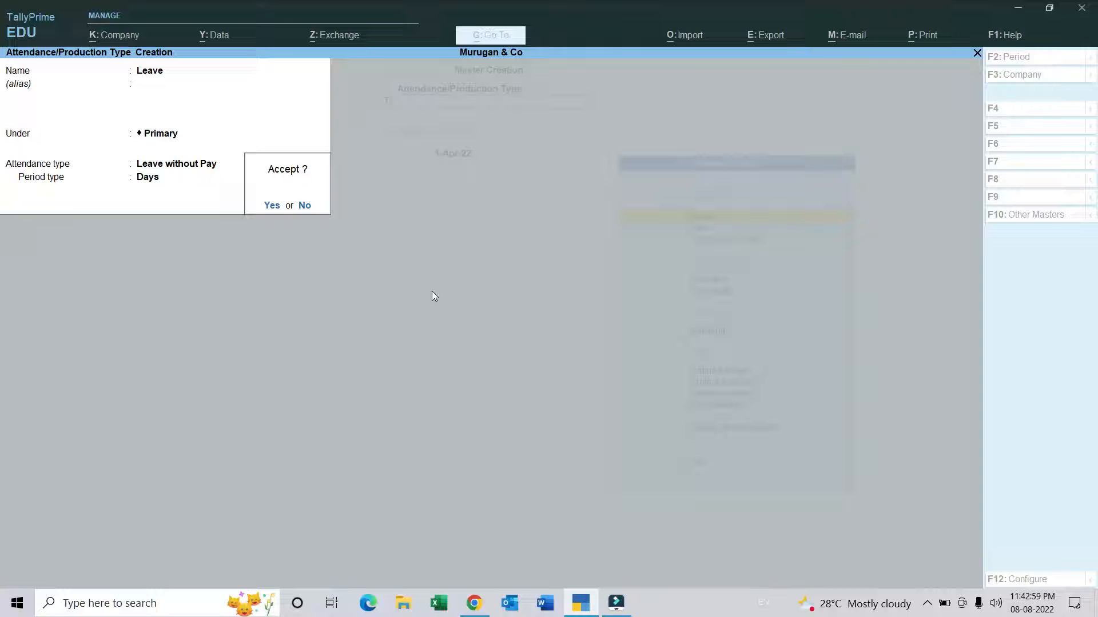
key(Return)
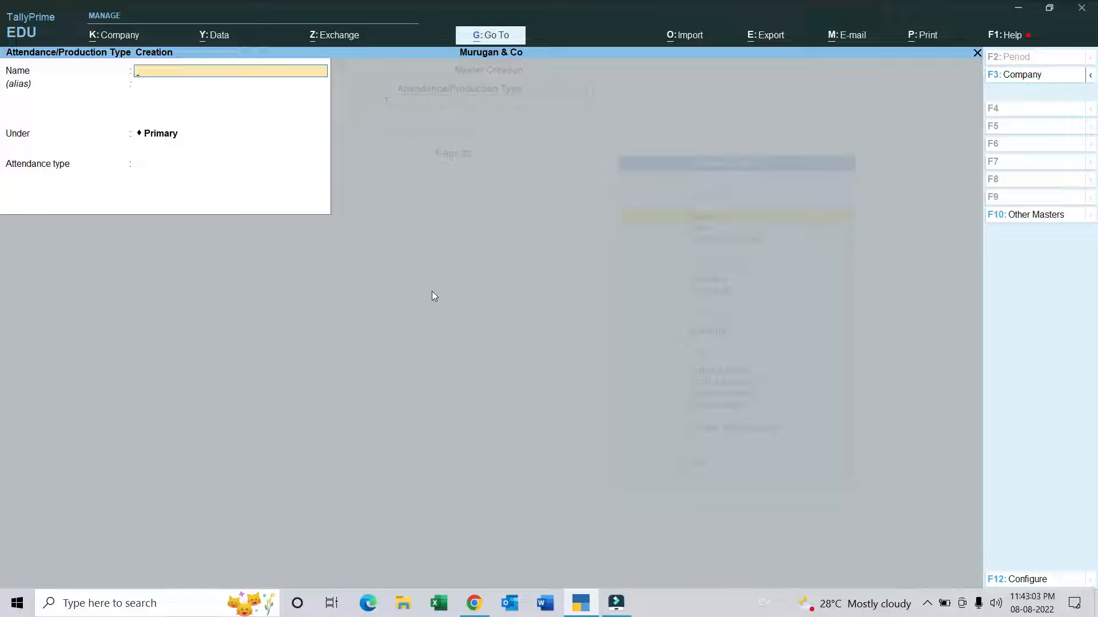
Step: Create a Production attendance type named Overtime under Primary with the unit Hrs of 60 Minites, and return to the list of masters
text(Overtime)
key(Return)
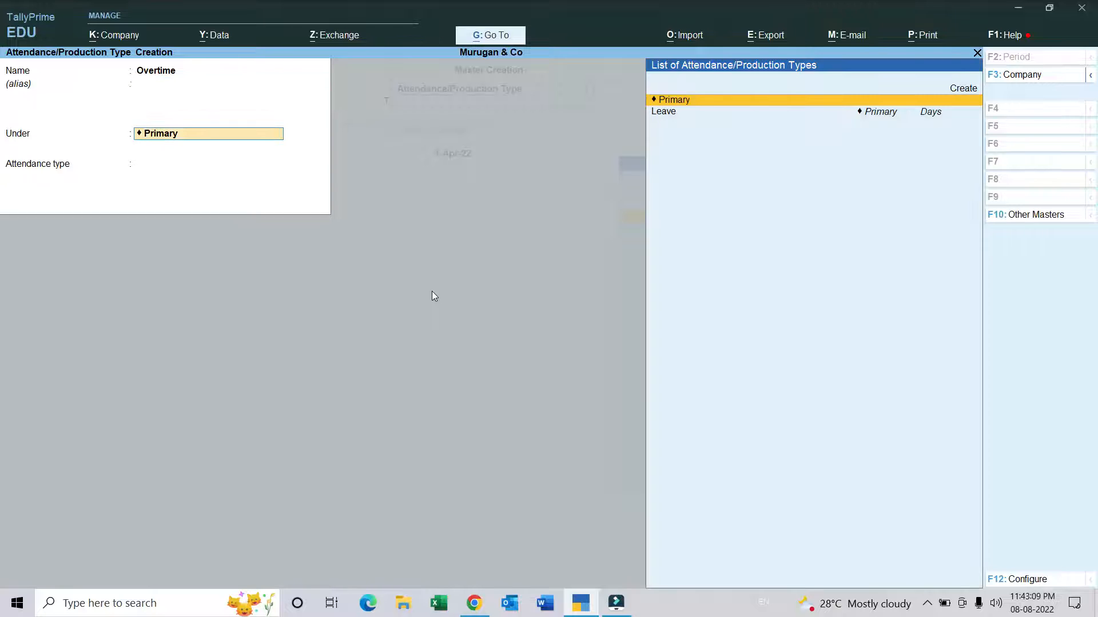
key(Return)
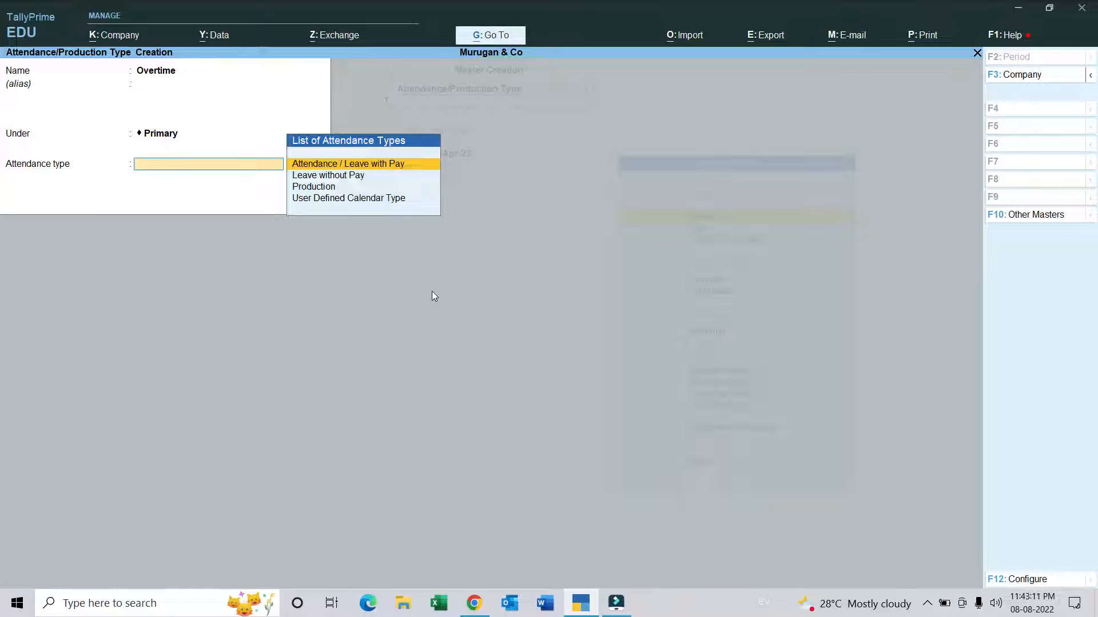
key(Down)
key(Down)
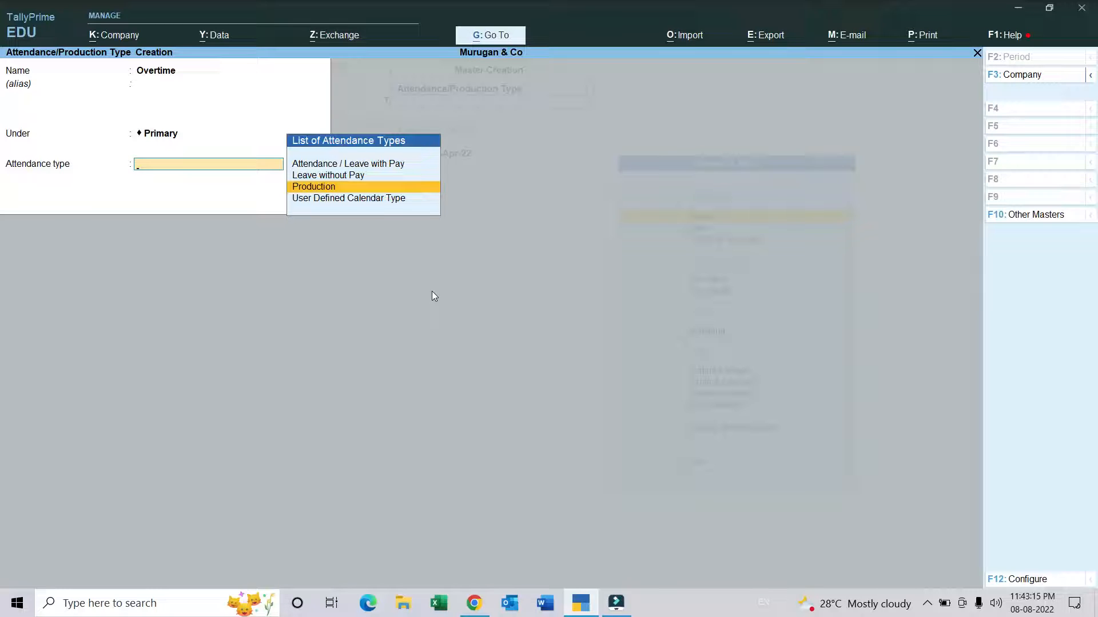
key(Return)
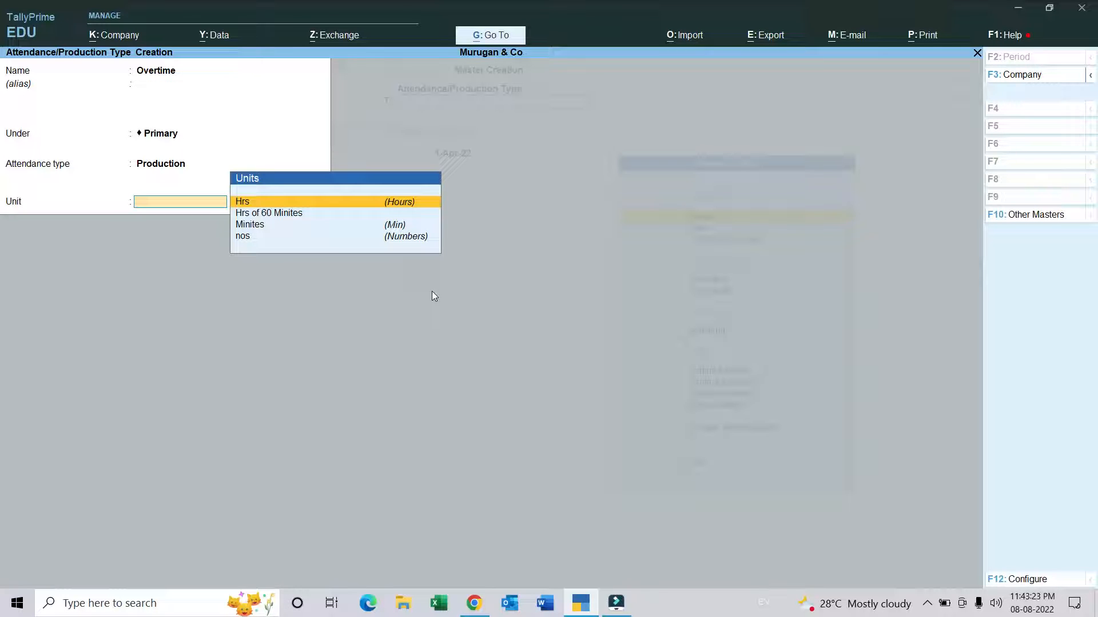
key(Down)
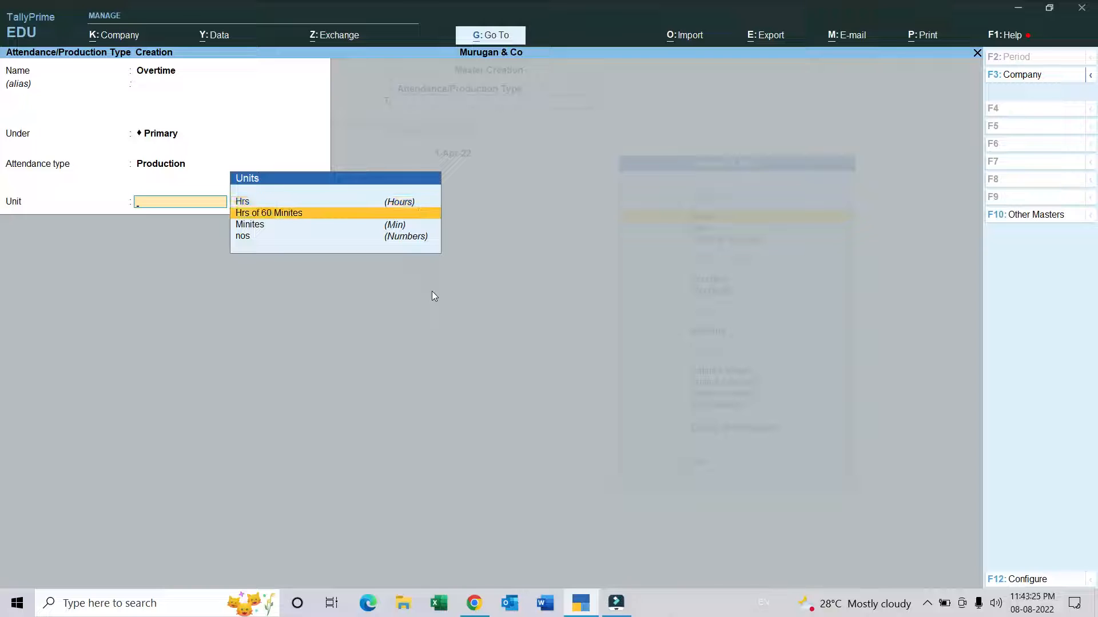
key(Return)
key(Return)
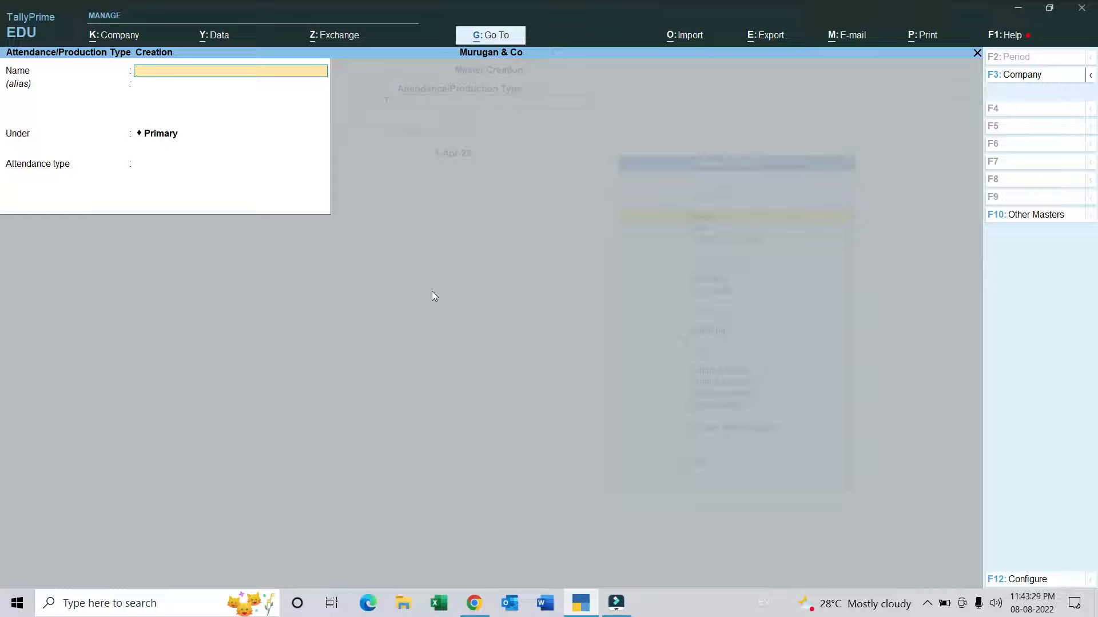
key(Escape)
key(Return)
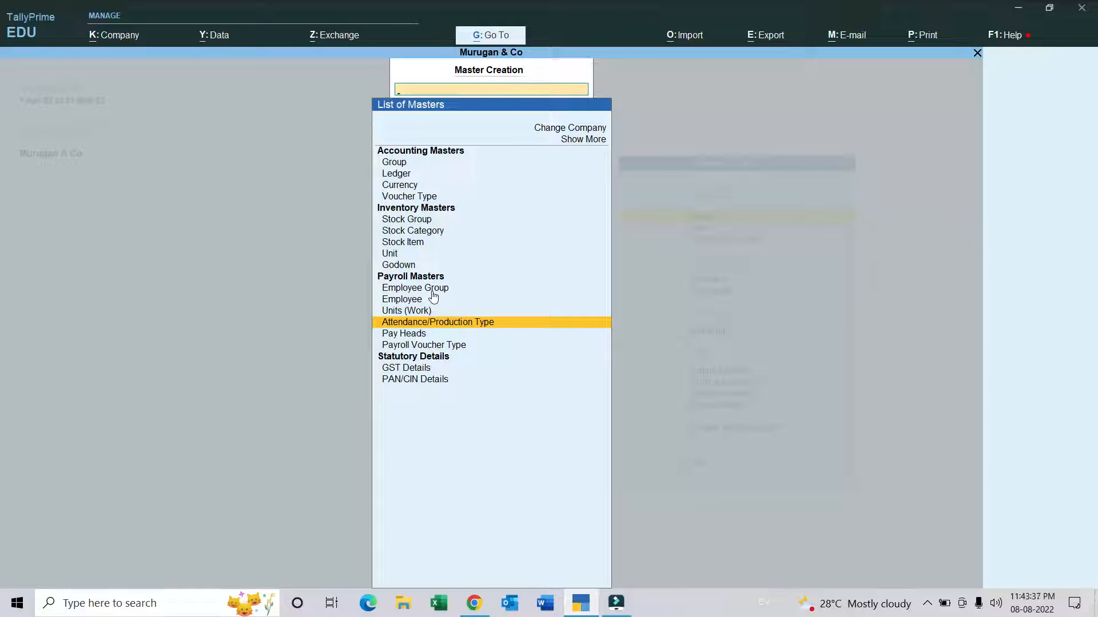
Step: Start a new pay head named Basic Pay with the type Earnings for Employees and a Fixed income type
key(Down)
key(Return)
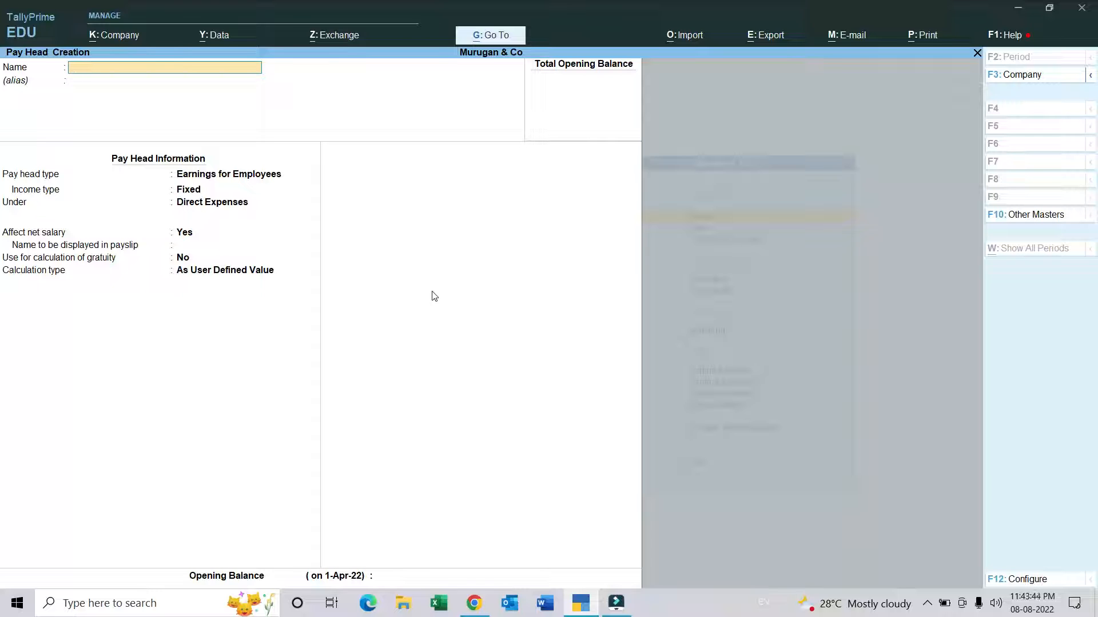
text(Basic Pay)
key(Return)
key(Return)
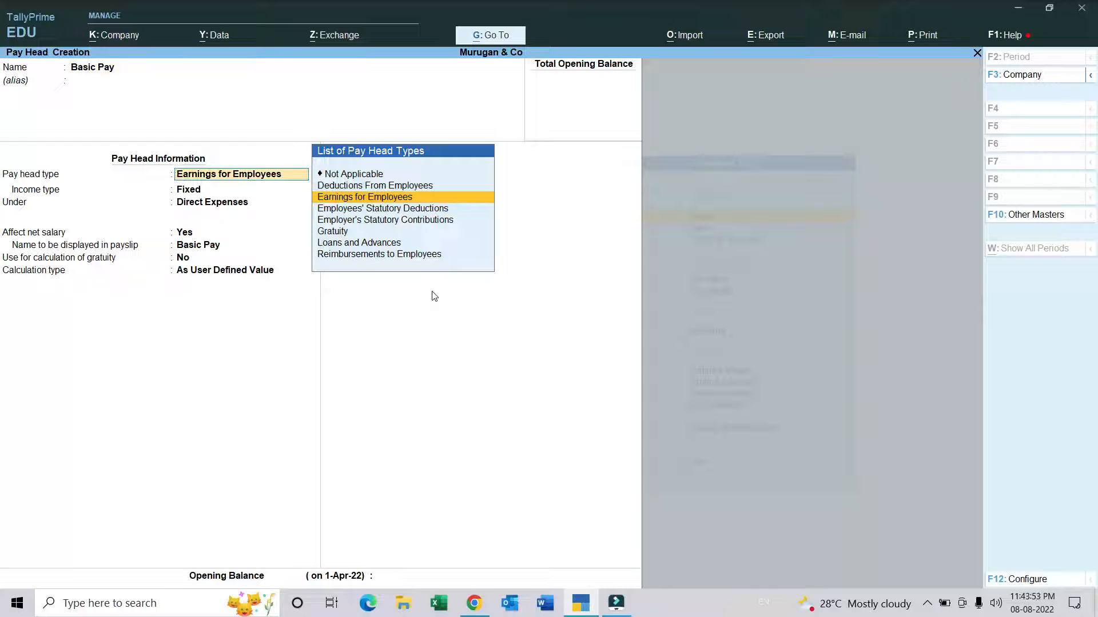
key(Return)
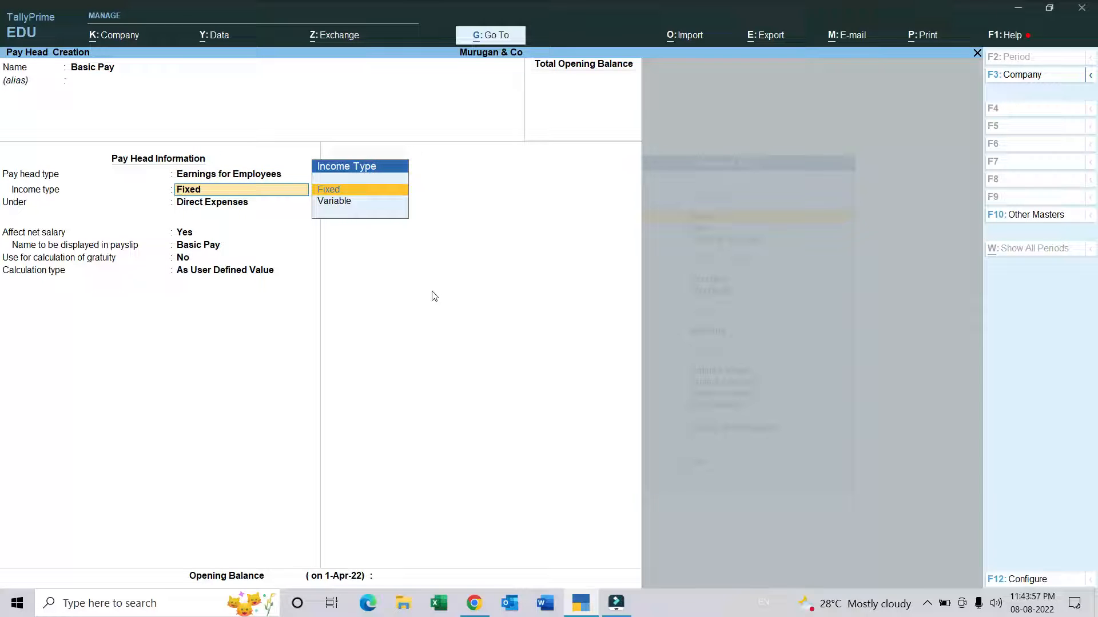
key(Return)
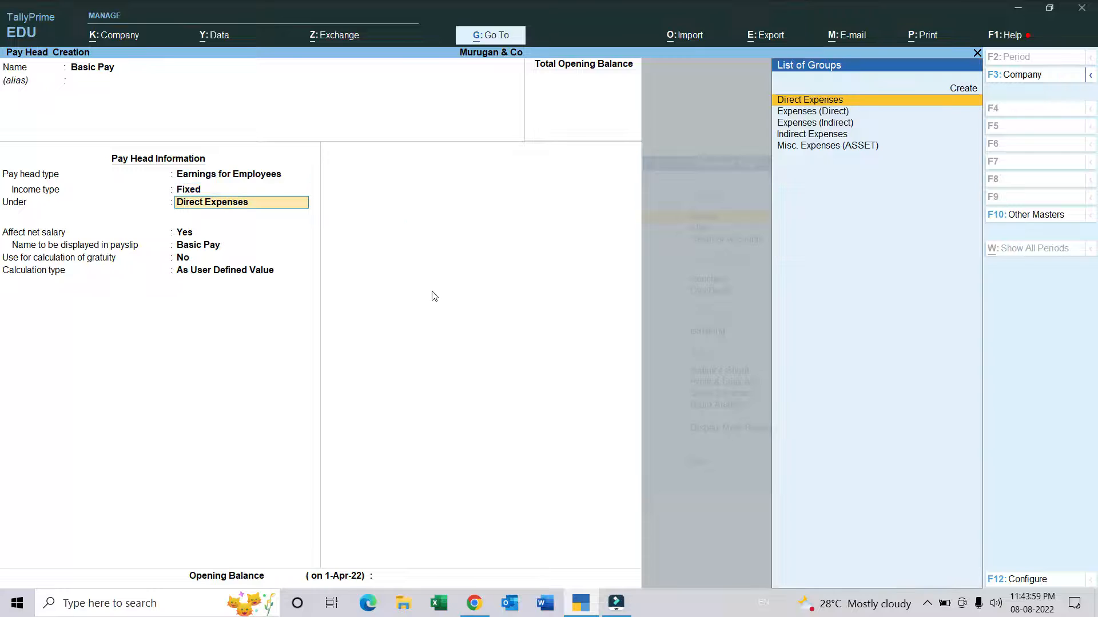
Step: Place Basic Pay under Indirect Expenses, affecting net salary, without gratuity, calculated As User Defined Value, and save it with no opening balance
text(Ind)
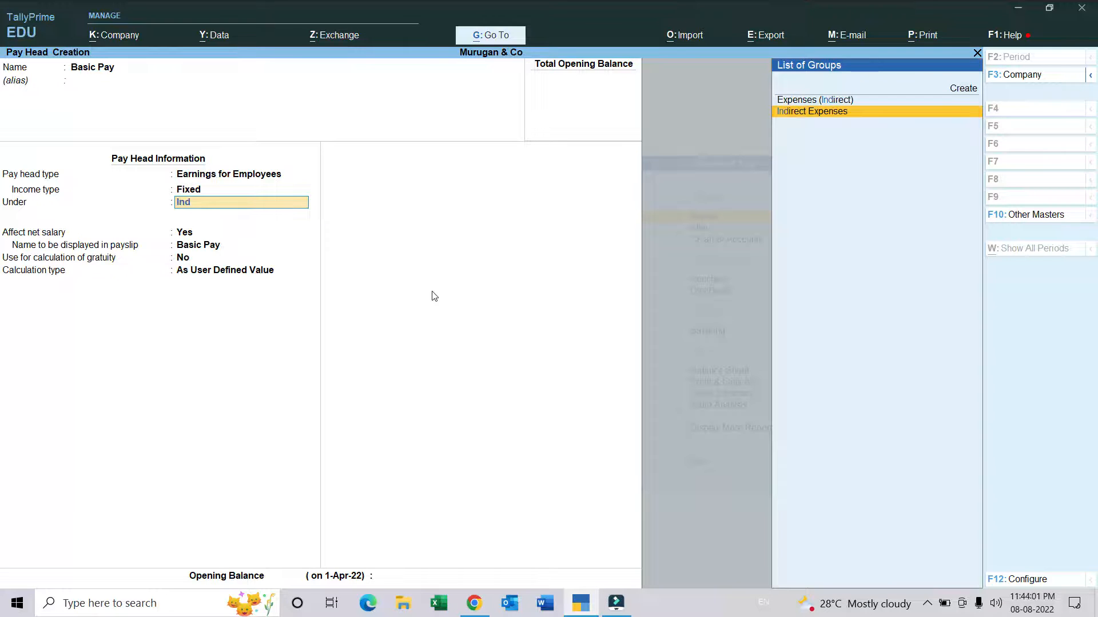
key(Return)
key(Return)
key(Return)
key(Return)
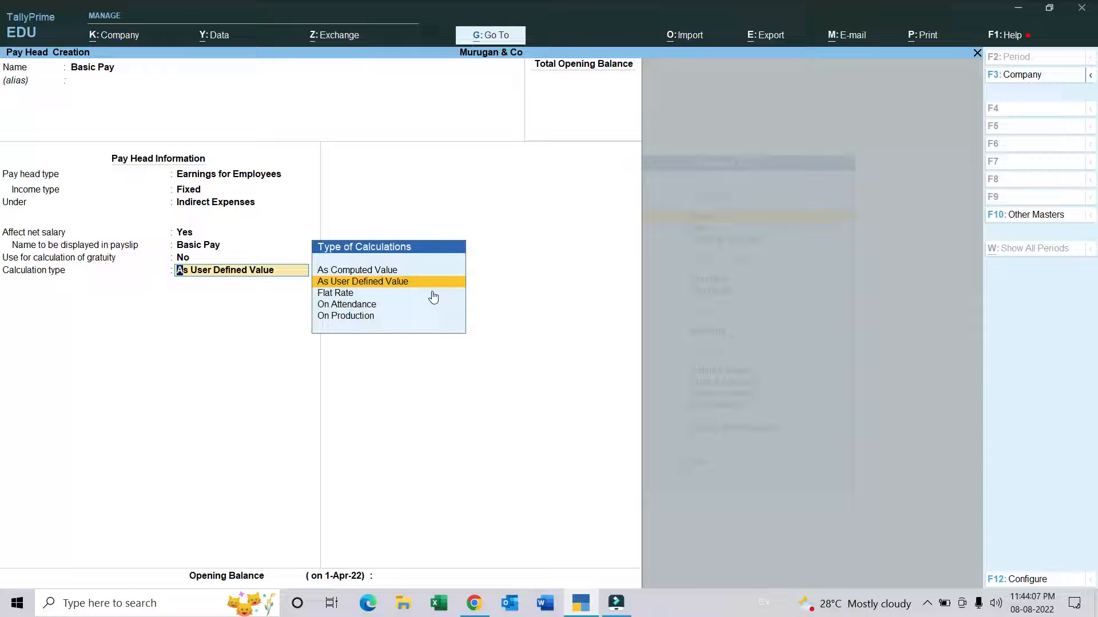
key(Return)
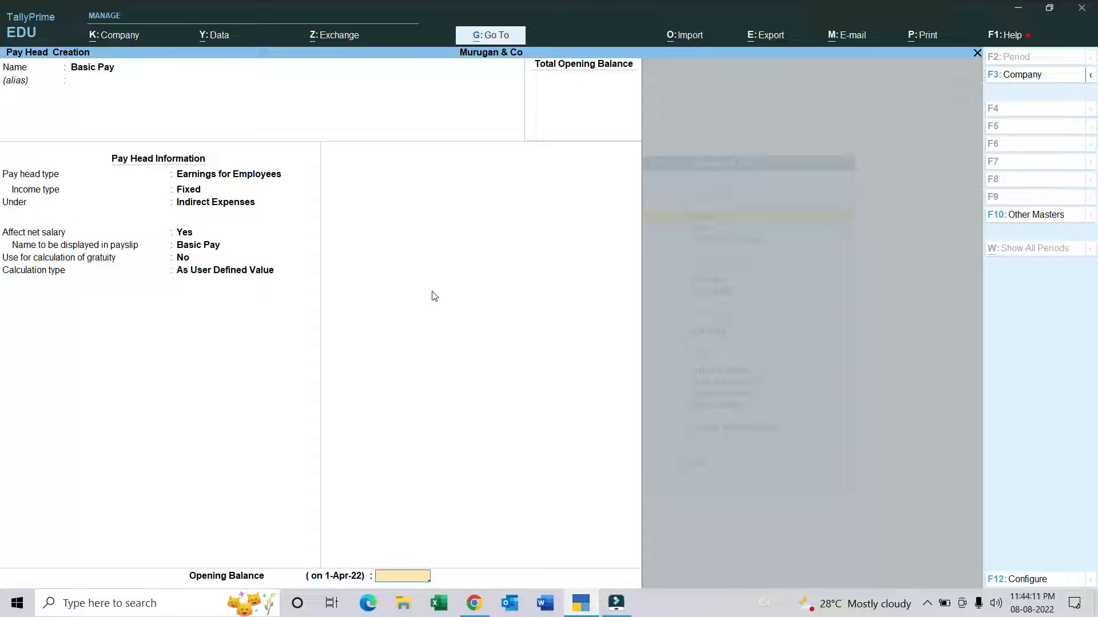
key(Return)
key(Return)
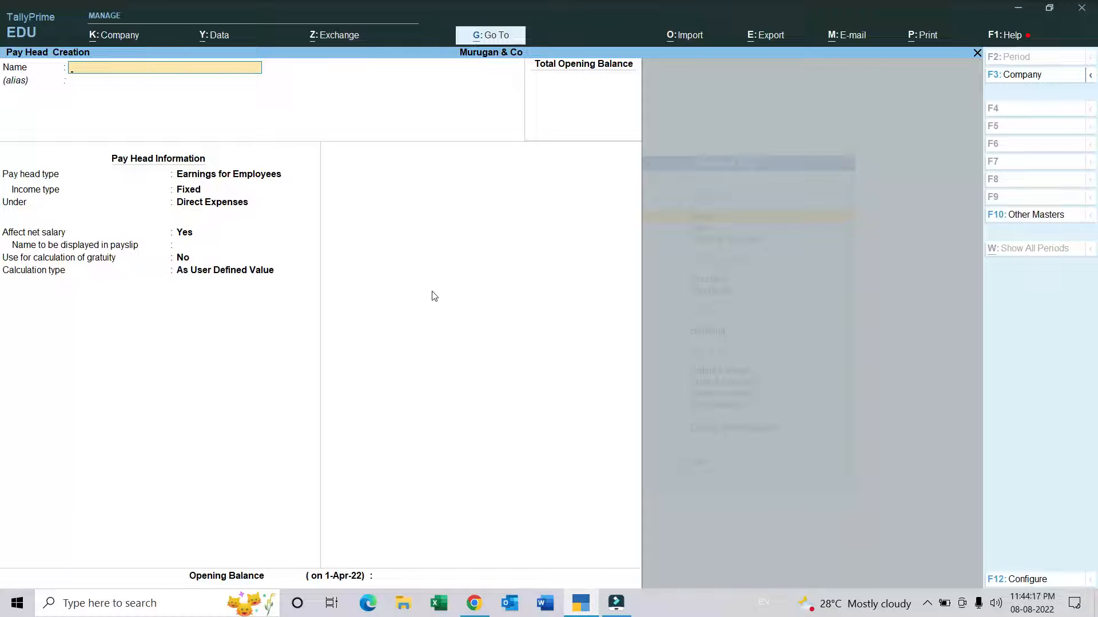
Step: Start a pay head named HRA as Fixed Earnings for Employees under the Indirect Expenses group
text(HRA)
key(Return)
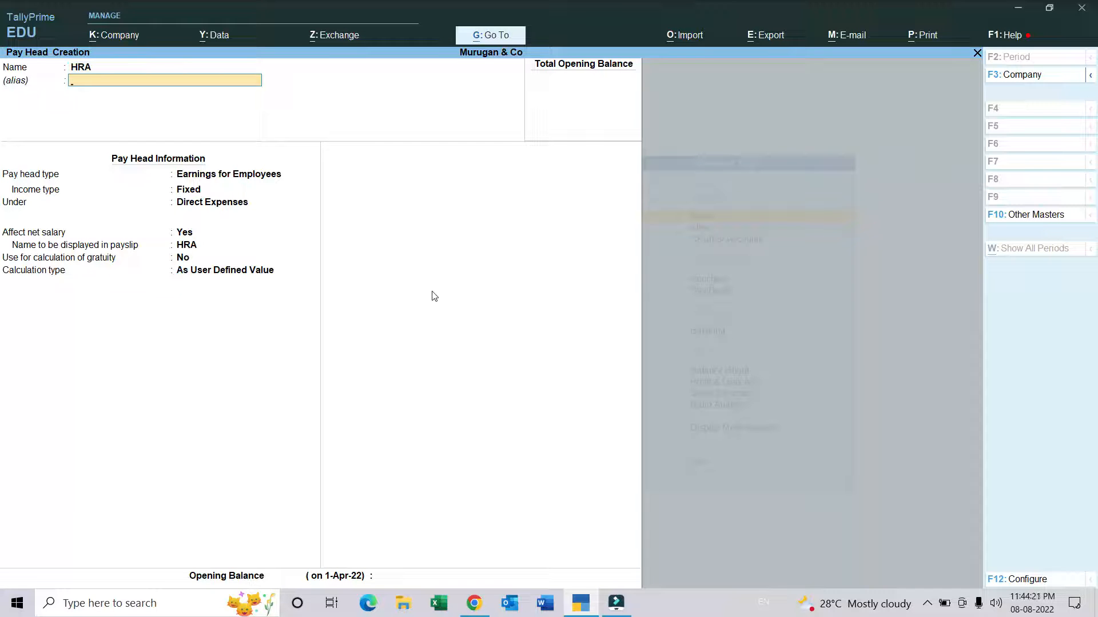
key(Return)
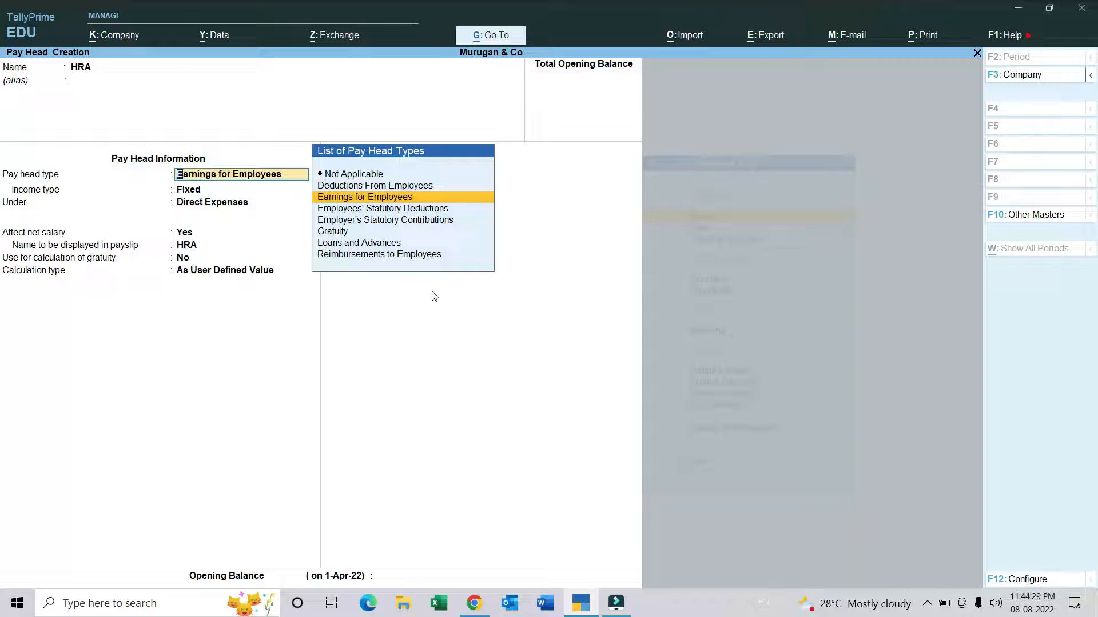
key(Return)
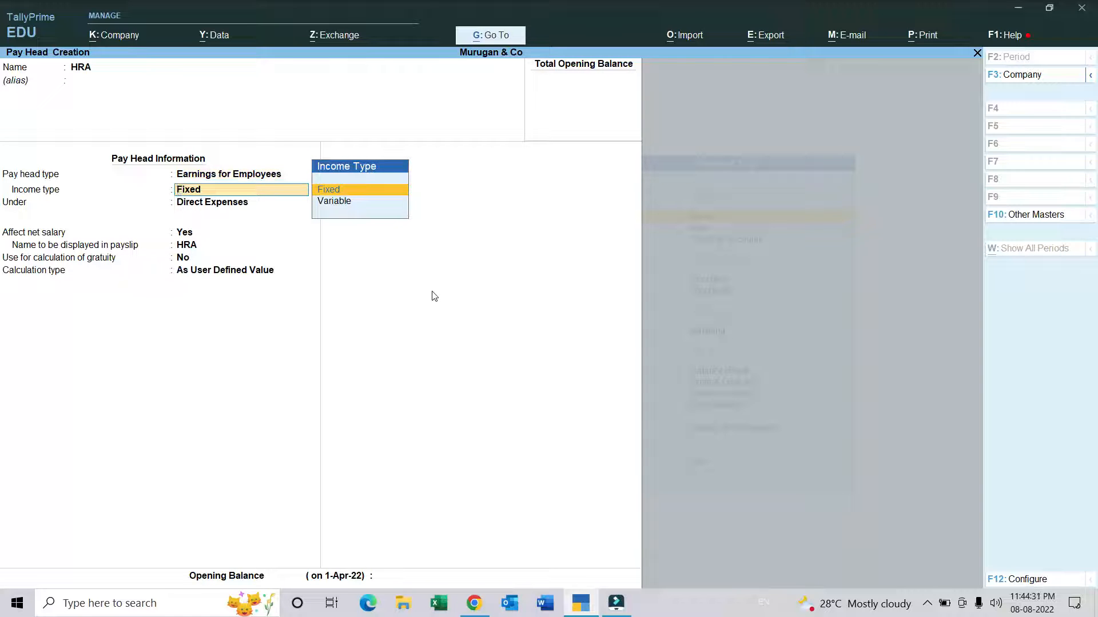
key(Return)
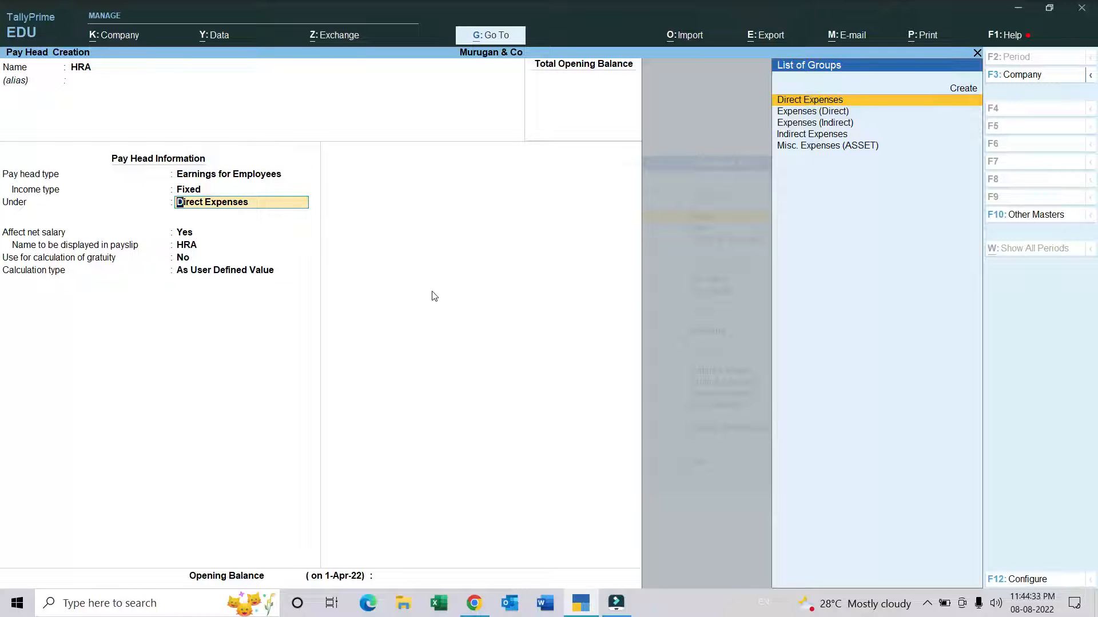
key(Down)
key(Down)
key(Down)
key(Return)
key(Return)
key(Return)
key(Return)
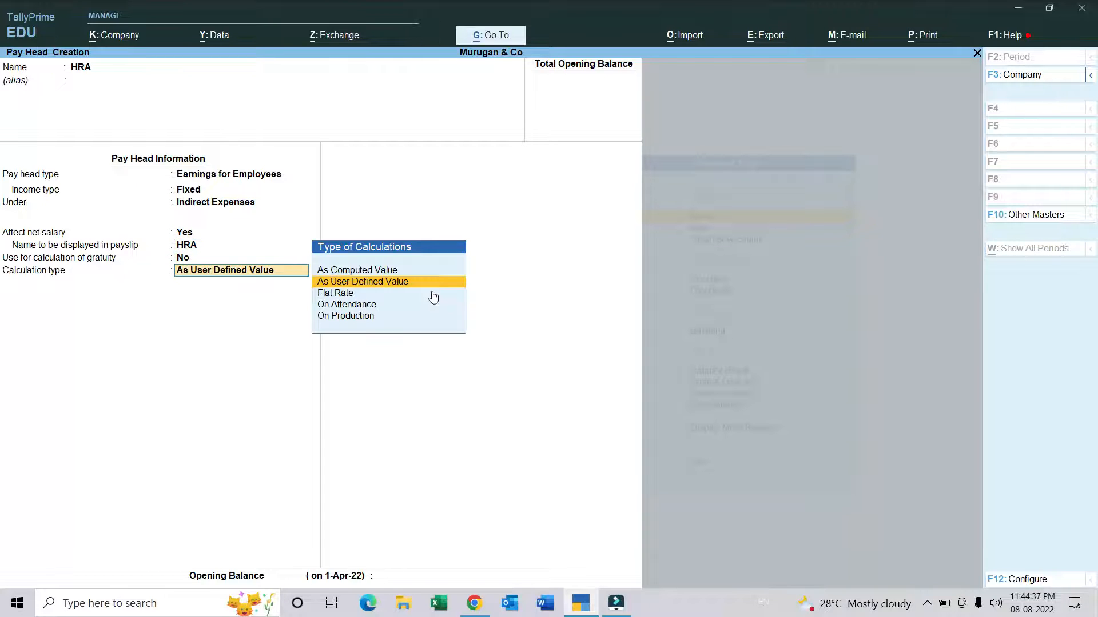
Step: Set HRA to affect net salary, excluded from gratuity, and calculated monthly As Computed Value on a specified formula that adds Basic Pay
key(Up)
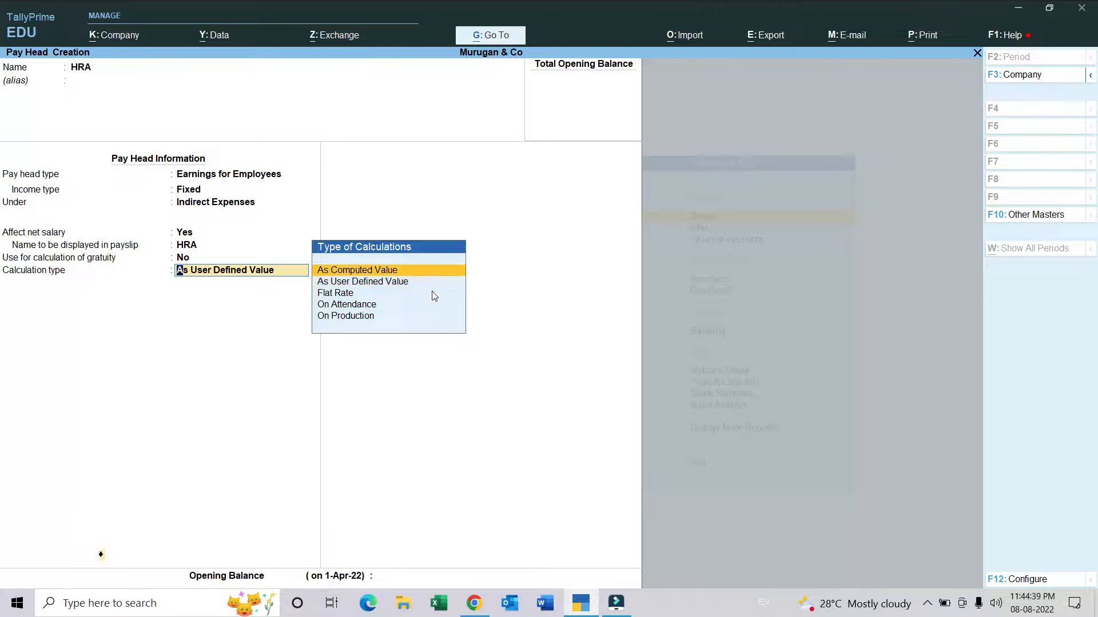
key(Return)
key(Return)
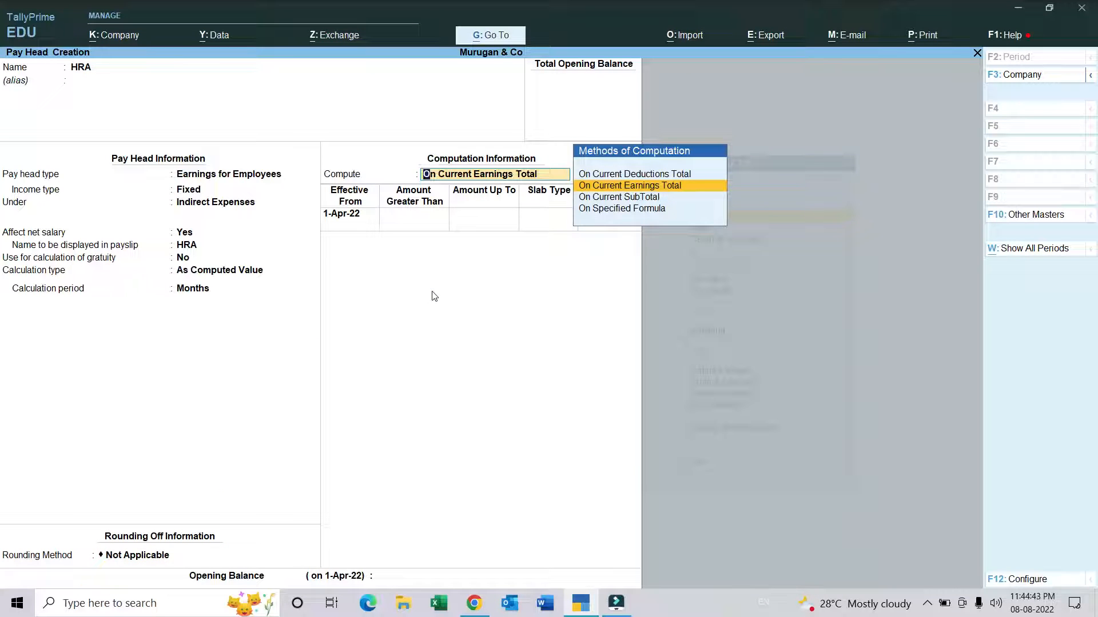
key(Down)
key(Down)
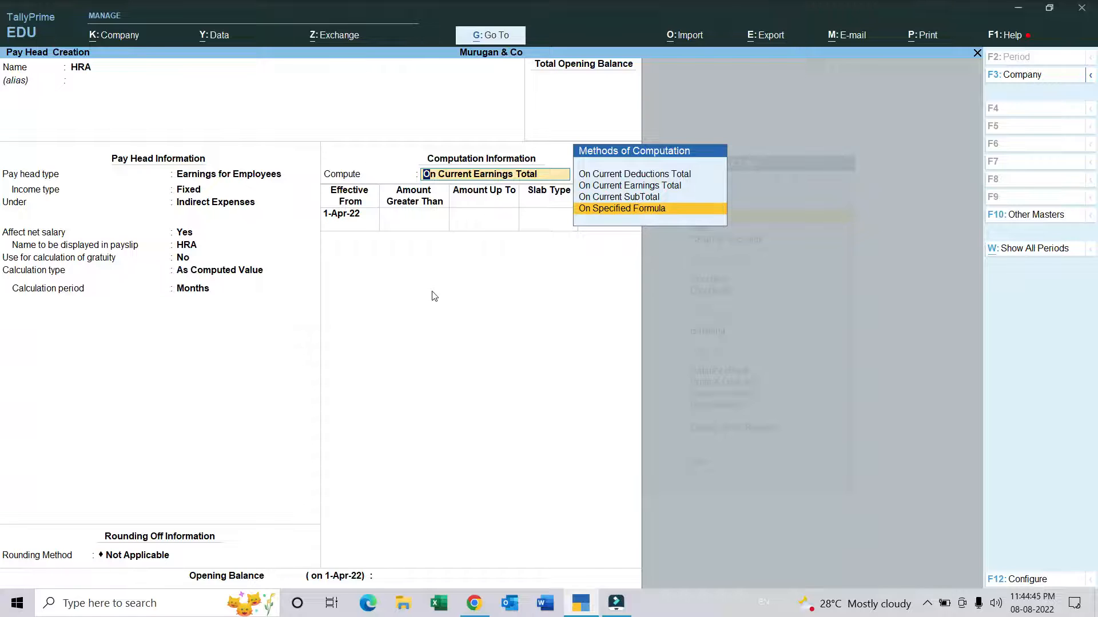
key(Return)
key(Return)
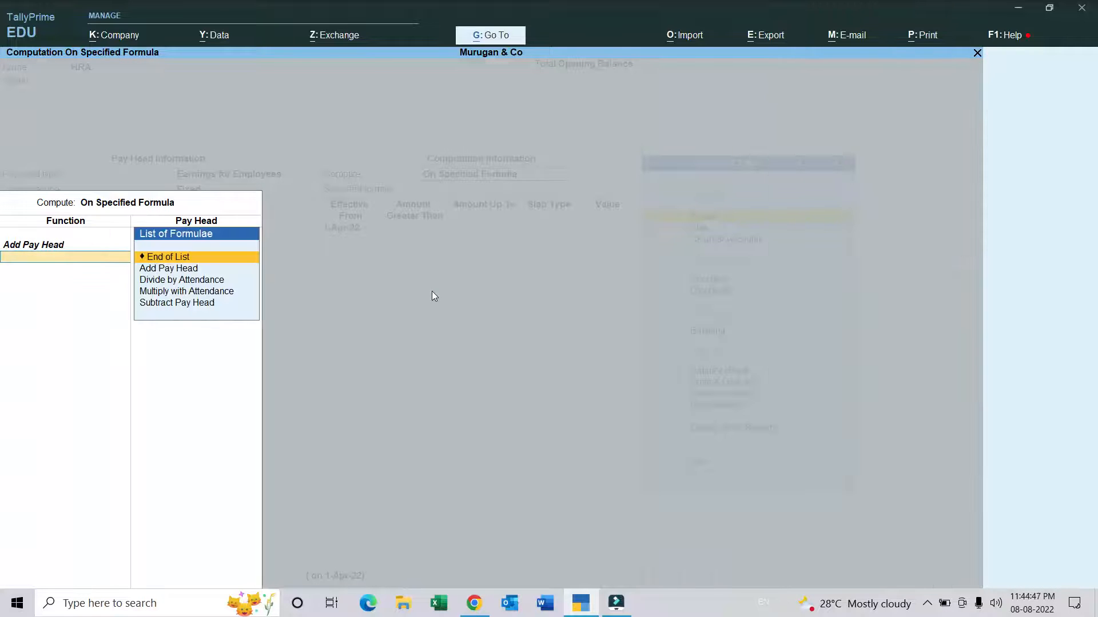
Step: Add an HRA slab effective 1-Apr-22 for amounts up to 25,000 at 2 percent
key(Return)
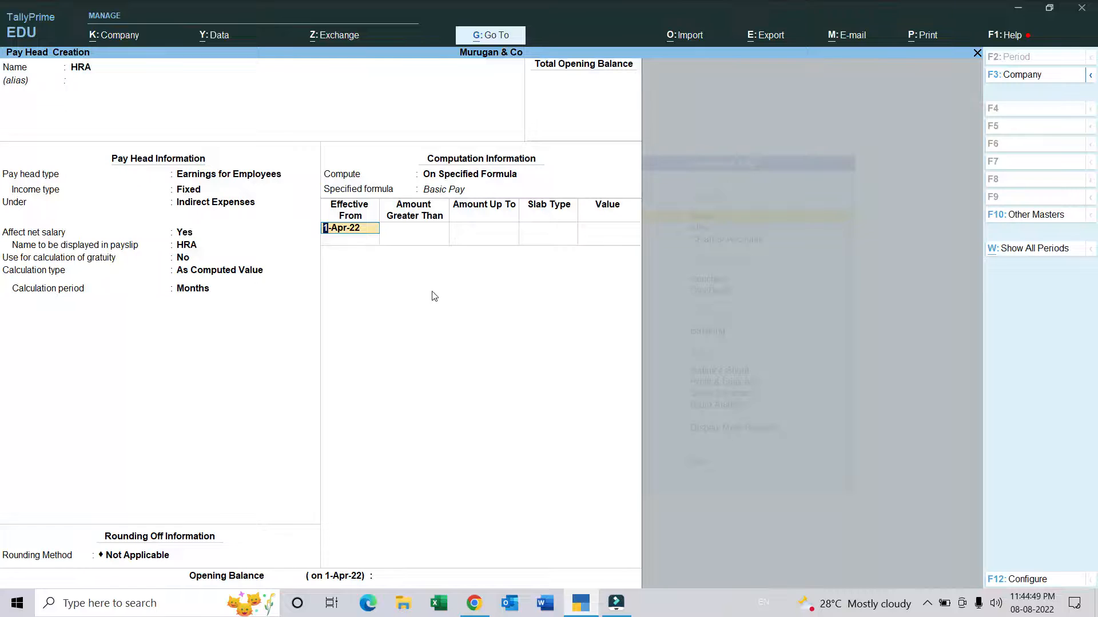
key(Return)
text(25000)
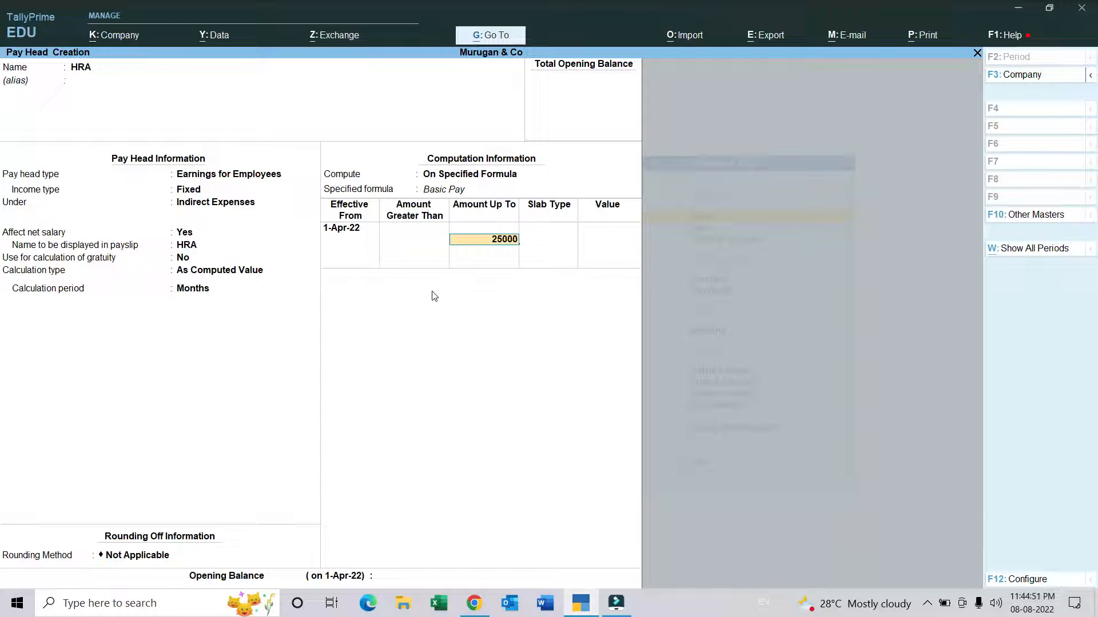
key(Return)
key(Return)
text(2)
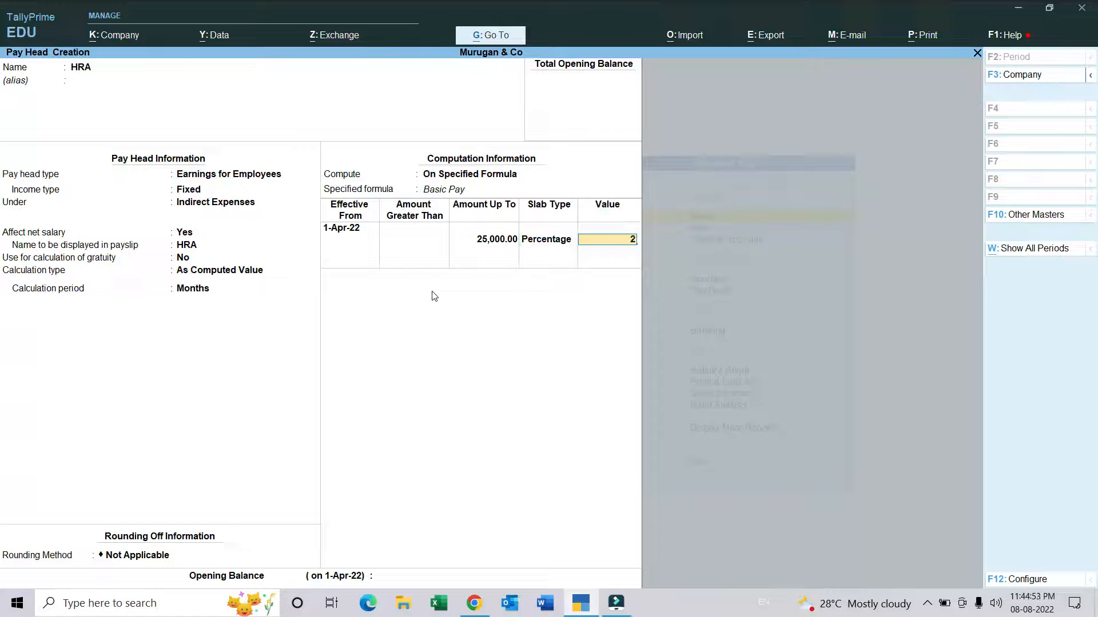
key(Return)
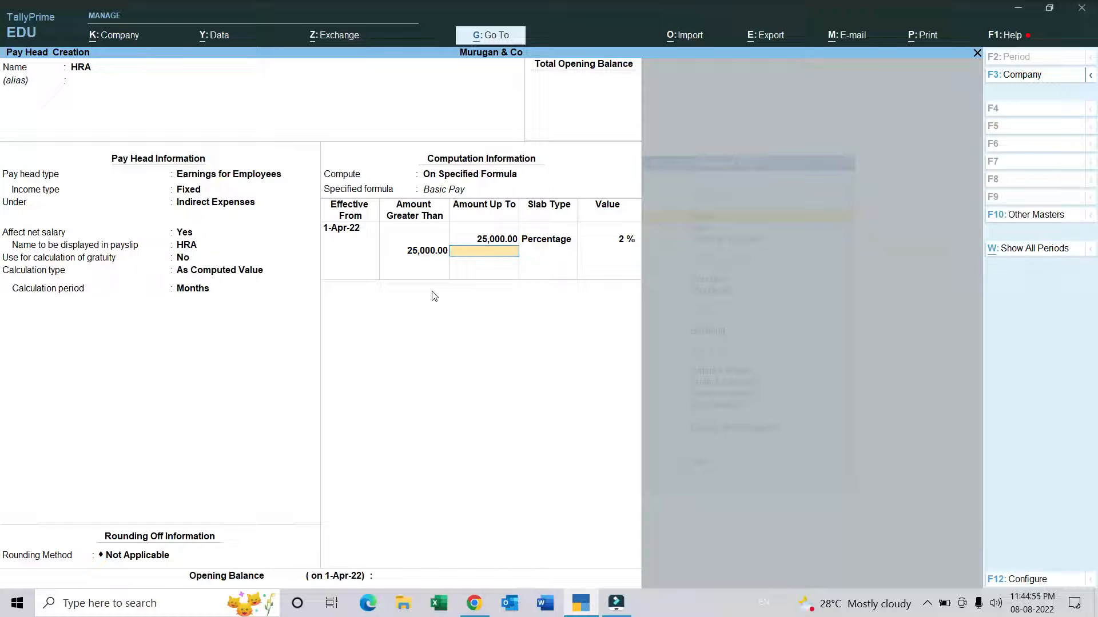
Step: Add a 4 percent HRA slab for amounts greater than 25,000 and save the pay head with no opening balance
key(Return)
key(Return)
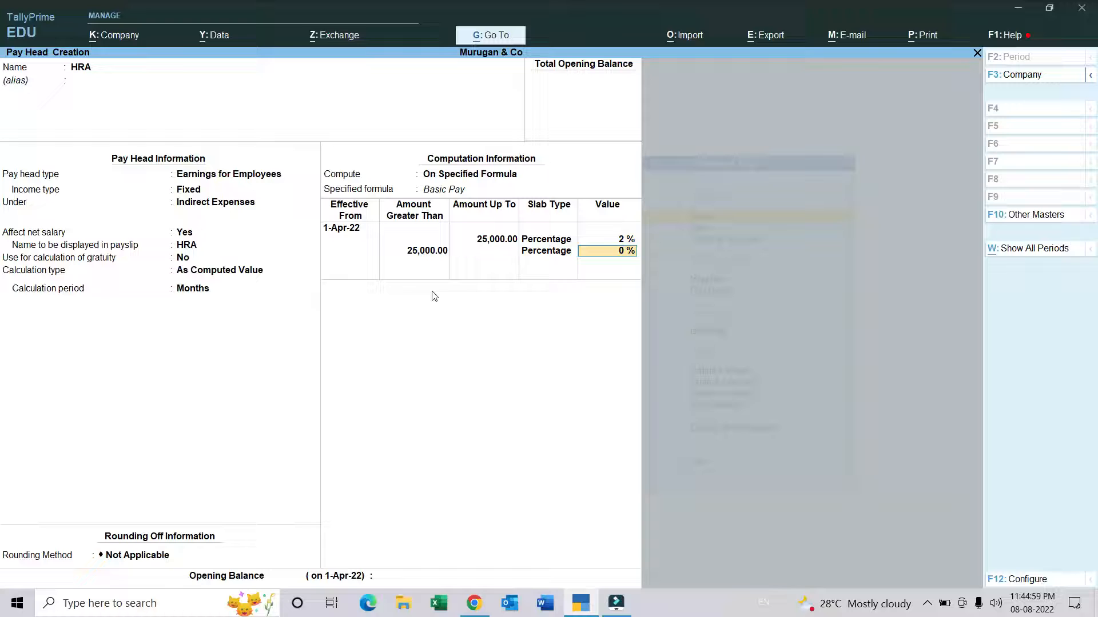
text(4)
key(Return)
key(Return)
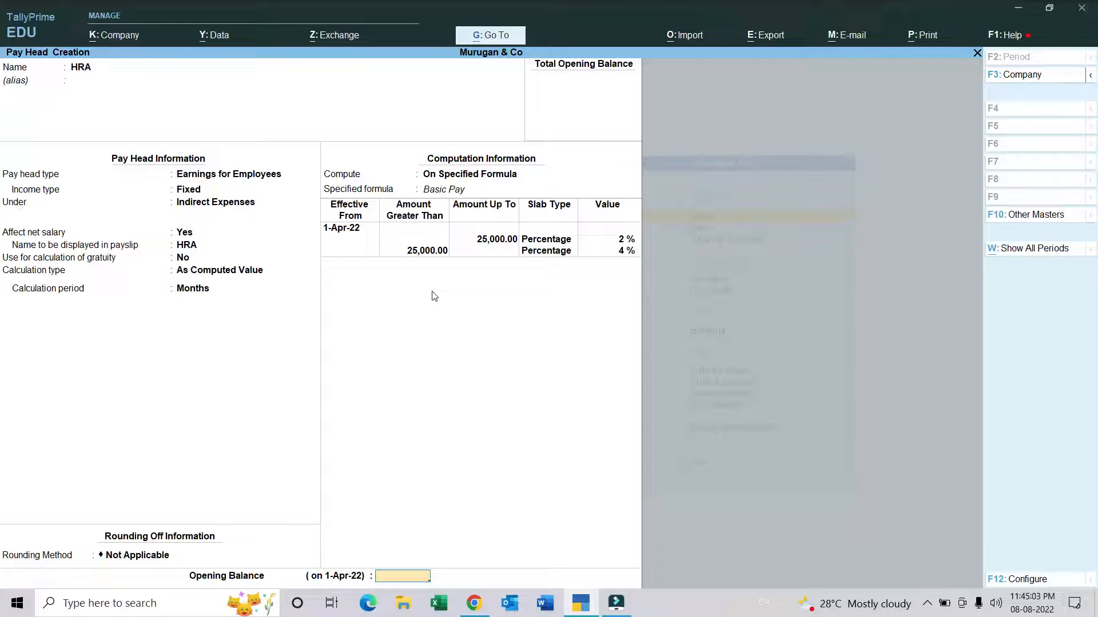
key(Return)
key(Return)
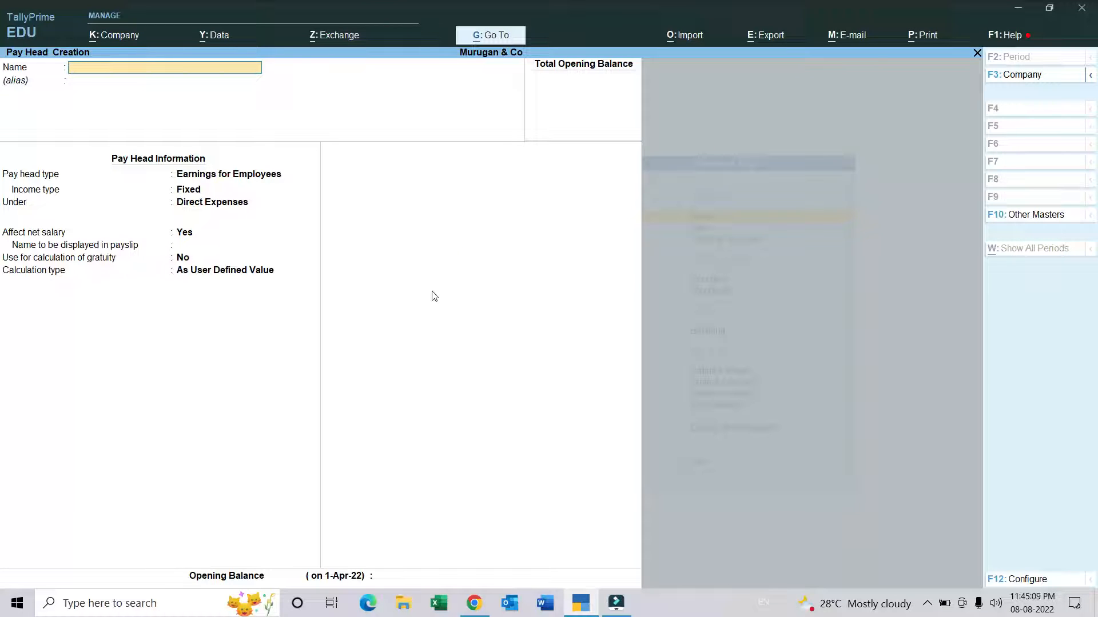
Step: Start a pay head named PF with the type Deductions From Employees under the Current Liabilities group
text(PF)
key(Return)
key(Return)
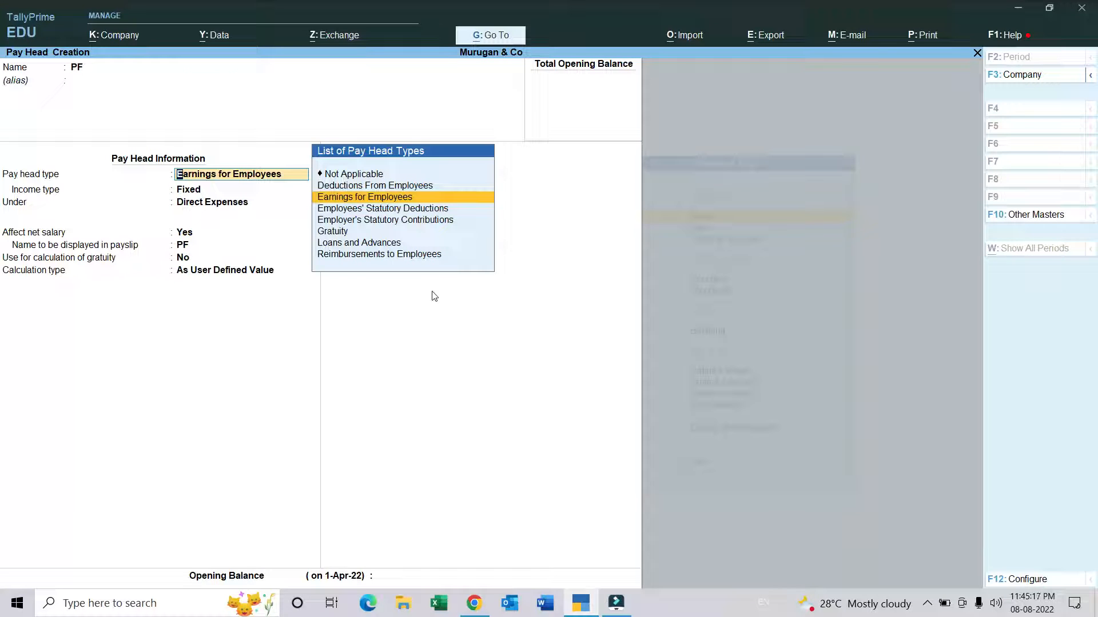
key(Up)
key(Return)
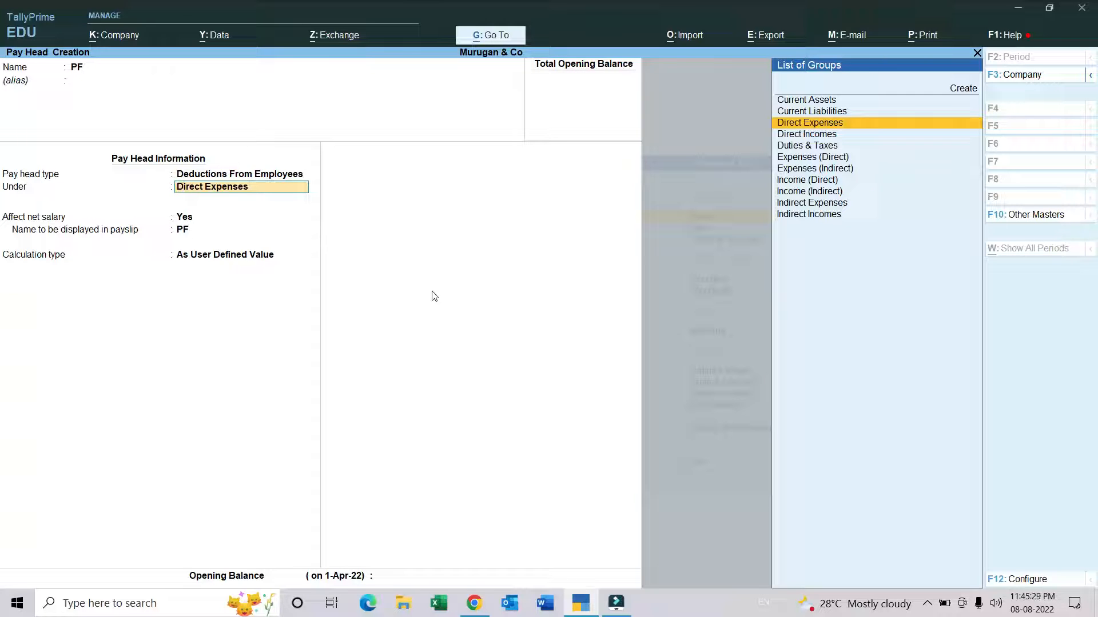
key(Up)
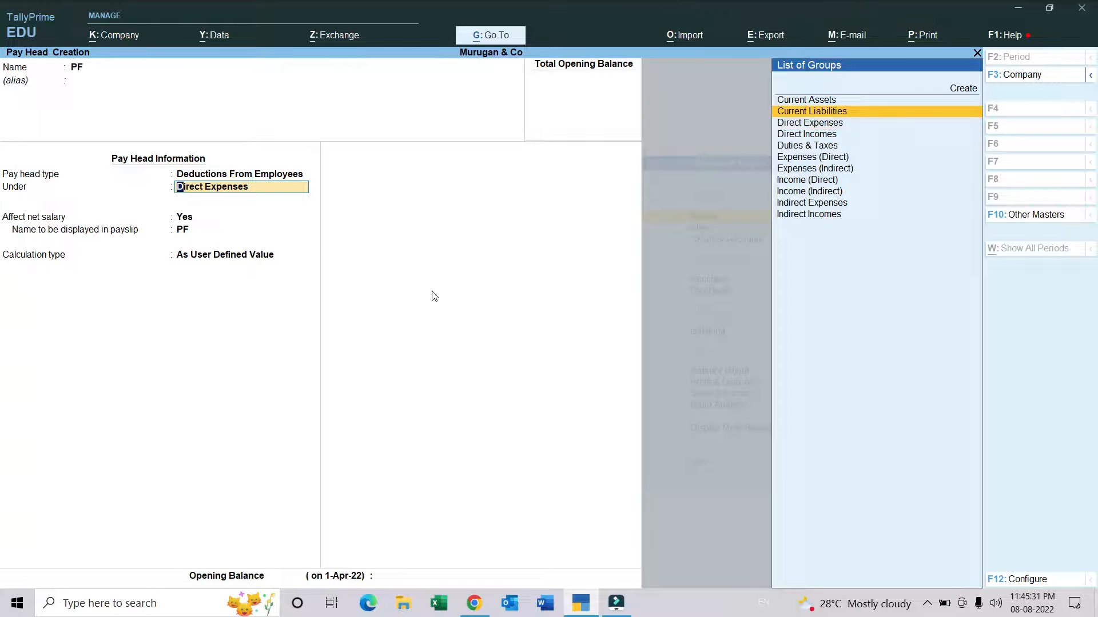
key(Return)
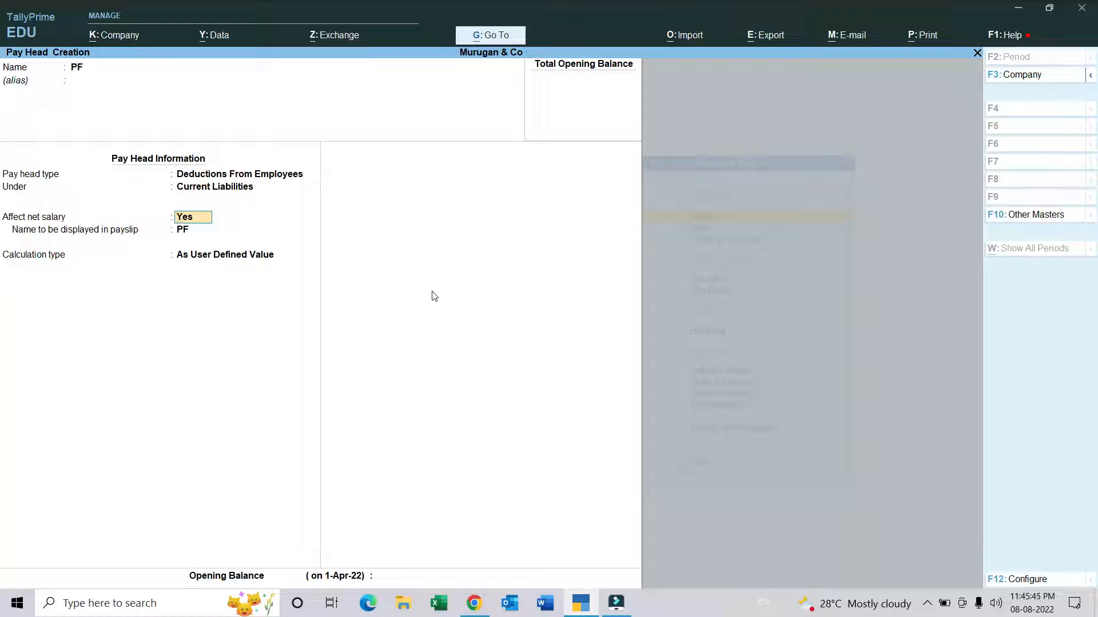
Step: Set PF to affect net salary, calculated monthly As Computed Value on a specified formula that adds Basic Pay
key(Return)
key(Return)
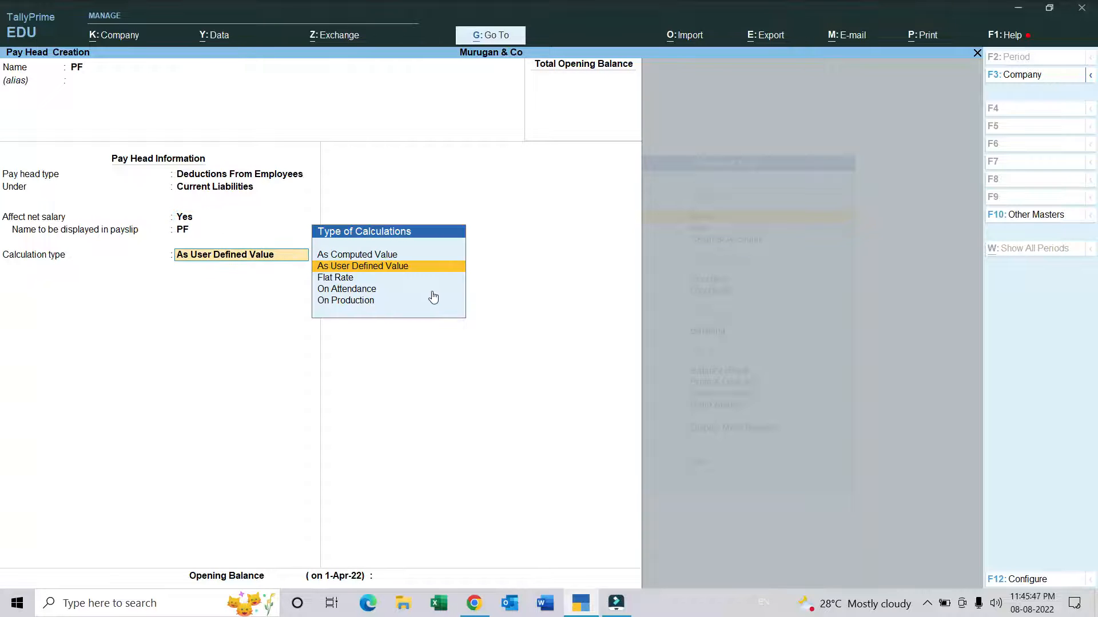
key(Up)
key(Return)
key(Return)
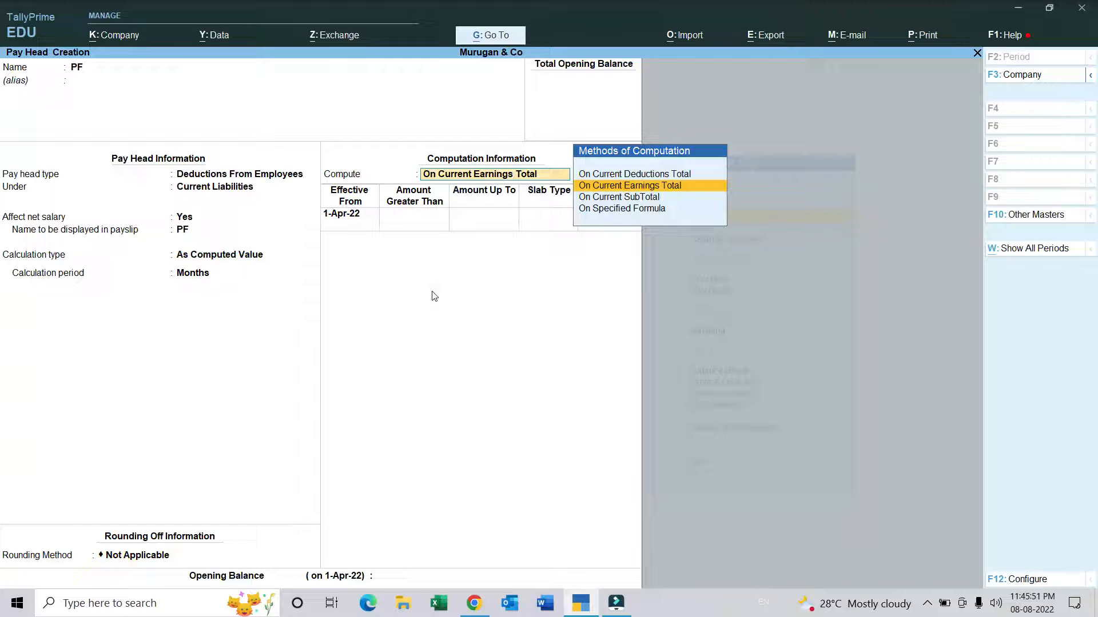
key(Down)
key(Down)
key(Return)
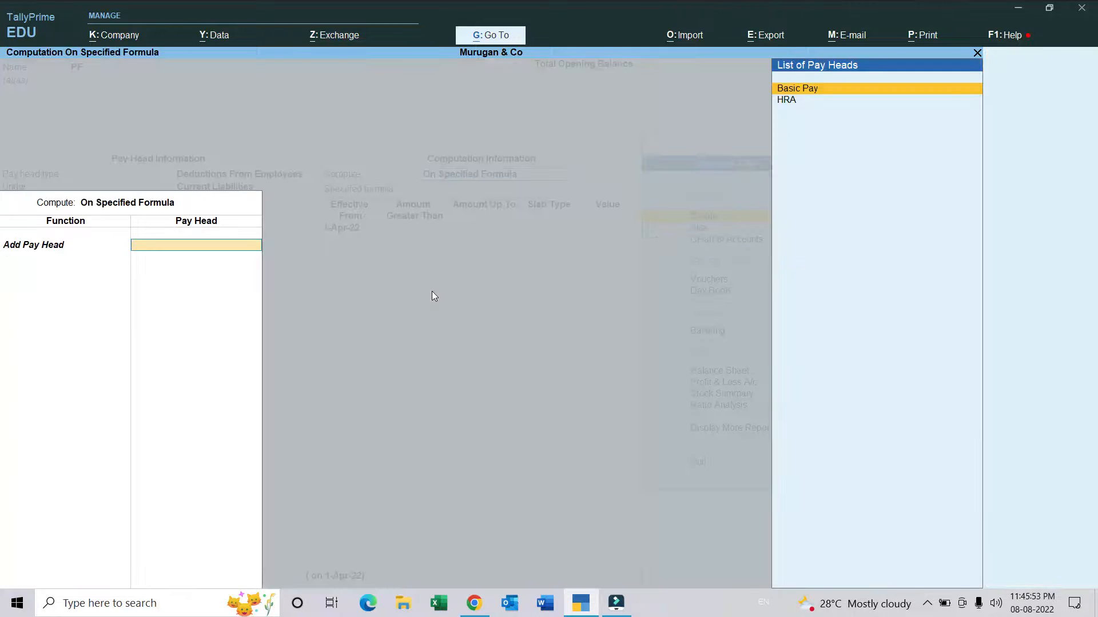
key(Return)
Step: Add a PF slab effective 1-Apr-22 for amounts up to 25,000 at 5 percent
key(Return)
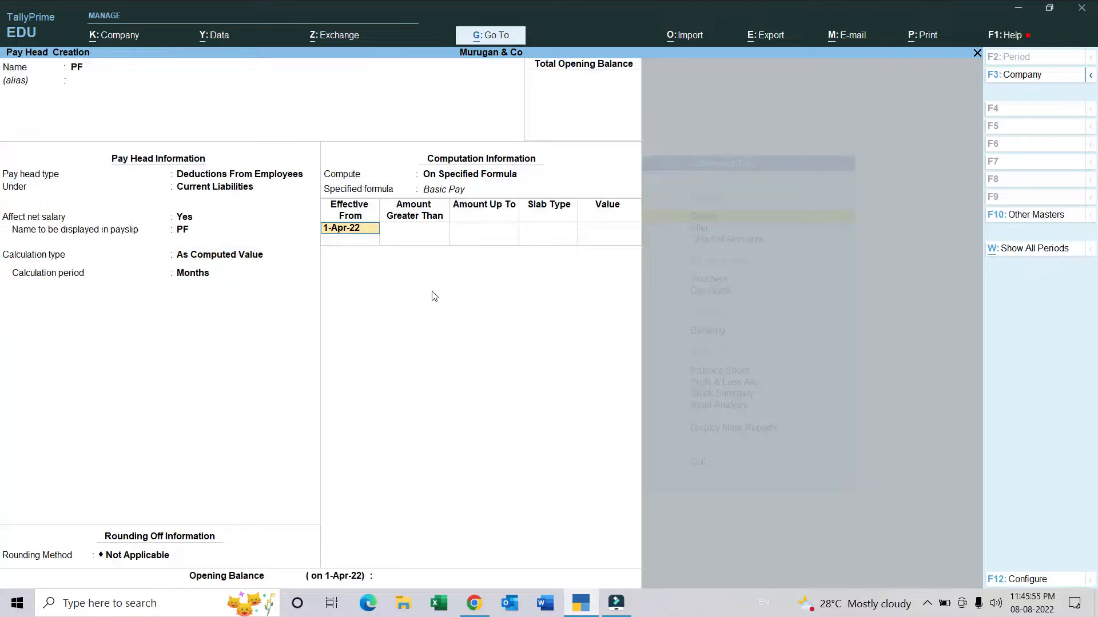
key(Return)
text(25000)
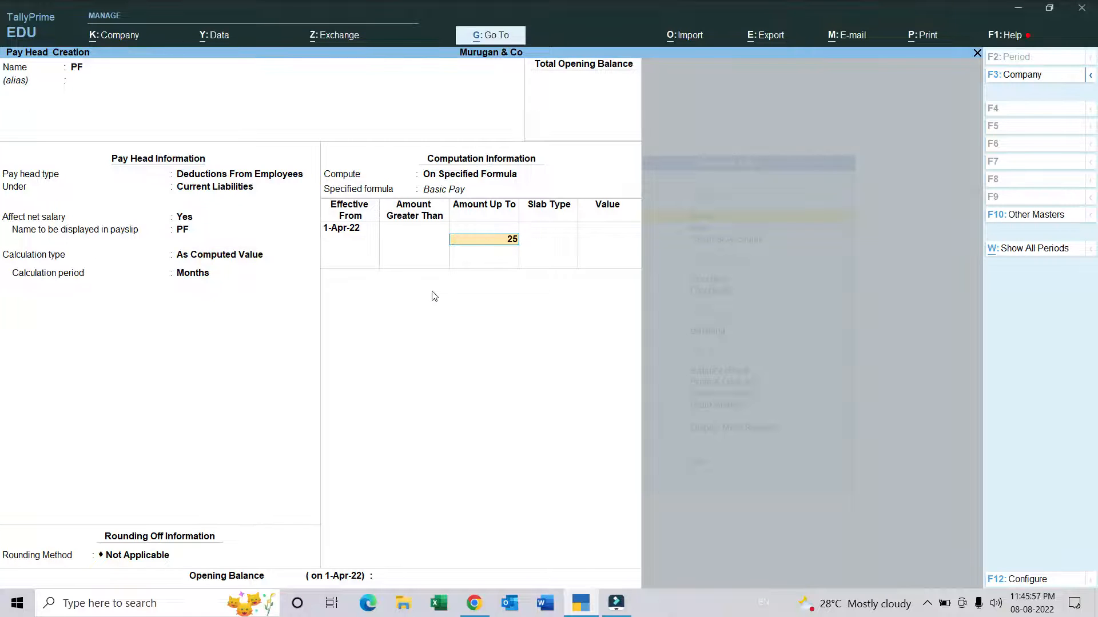
key(Return)
key(Return)
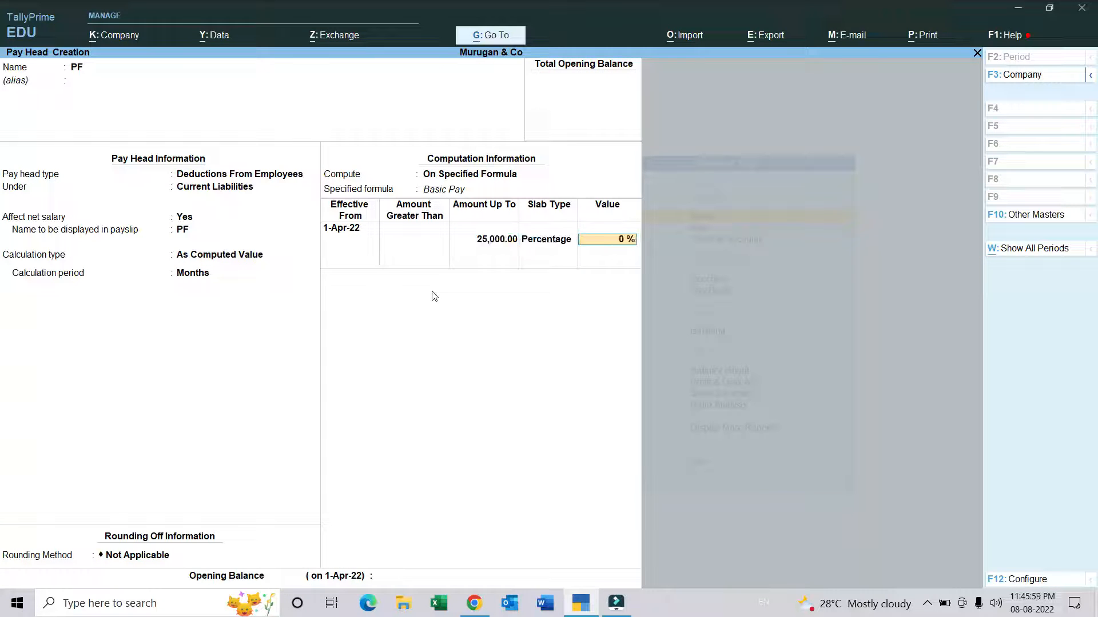
text(8)
key(Return)
Step: Add a 10 percent PF slab for amounts greater than 25,000 and save the pay head with no opening balance
key(Return)
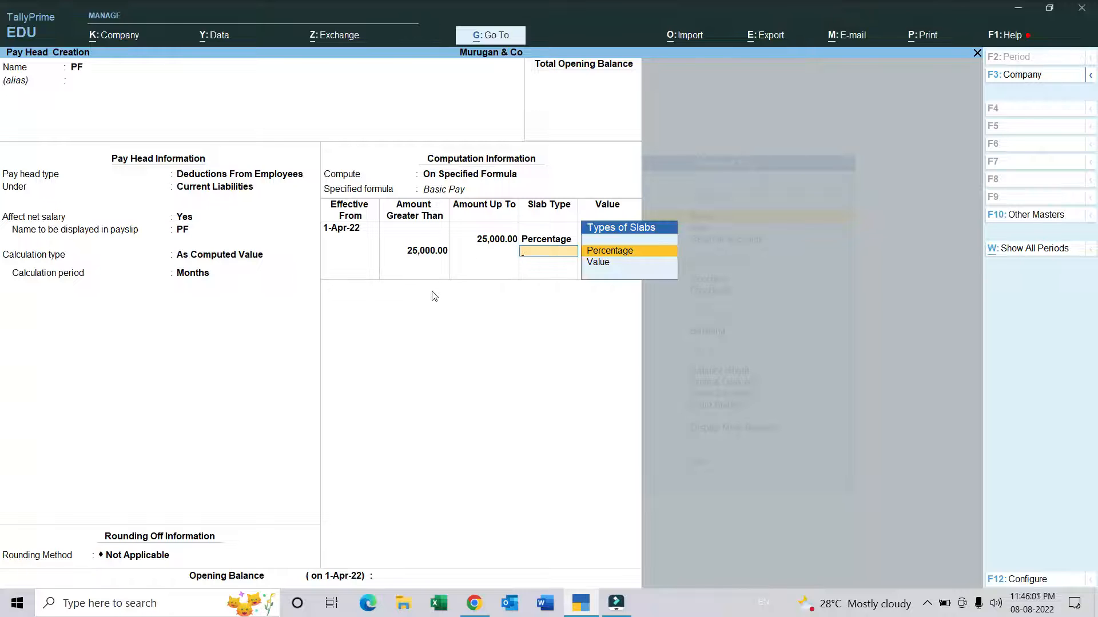
key(Down)
key(Up)
key(Return)
text(10)
key(Return)
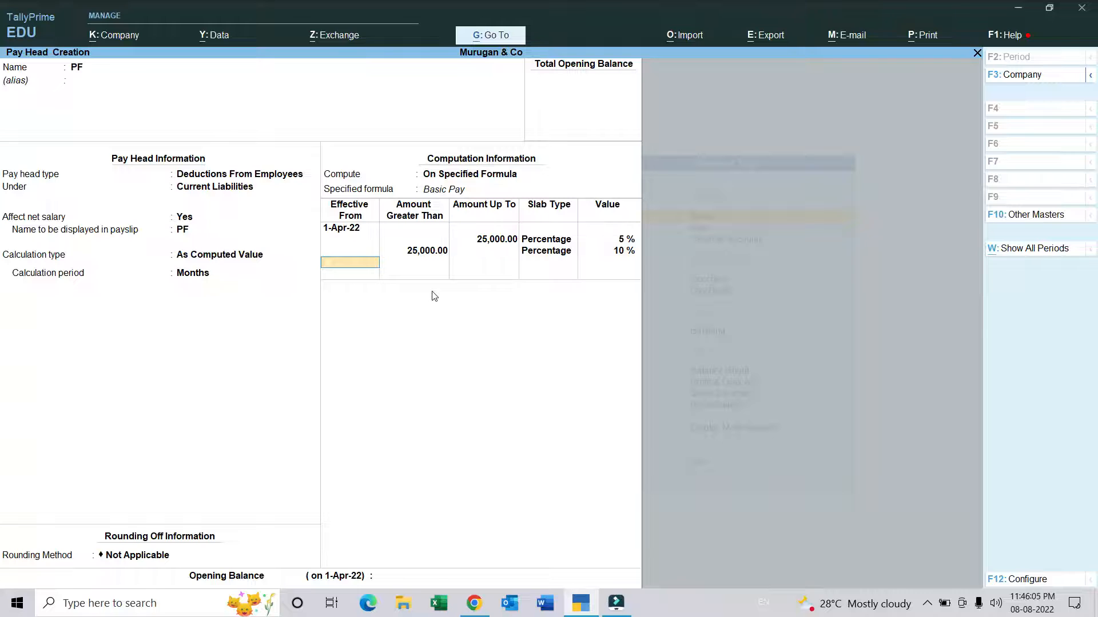
key(Return)
key(Return)
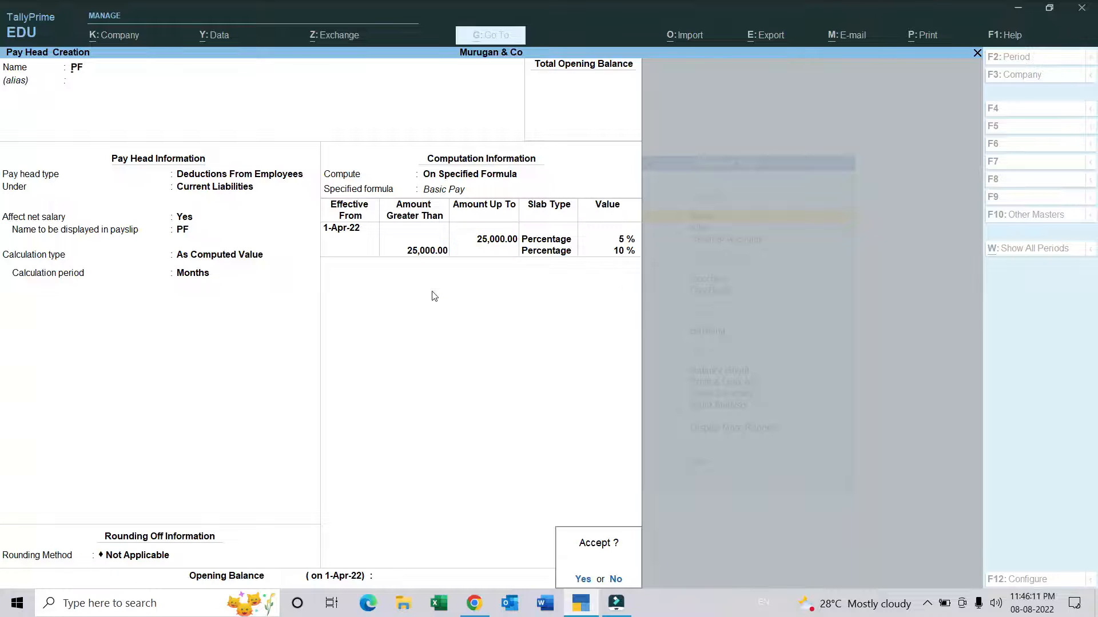
key(y)
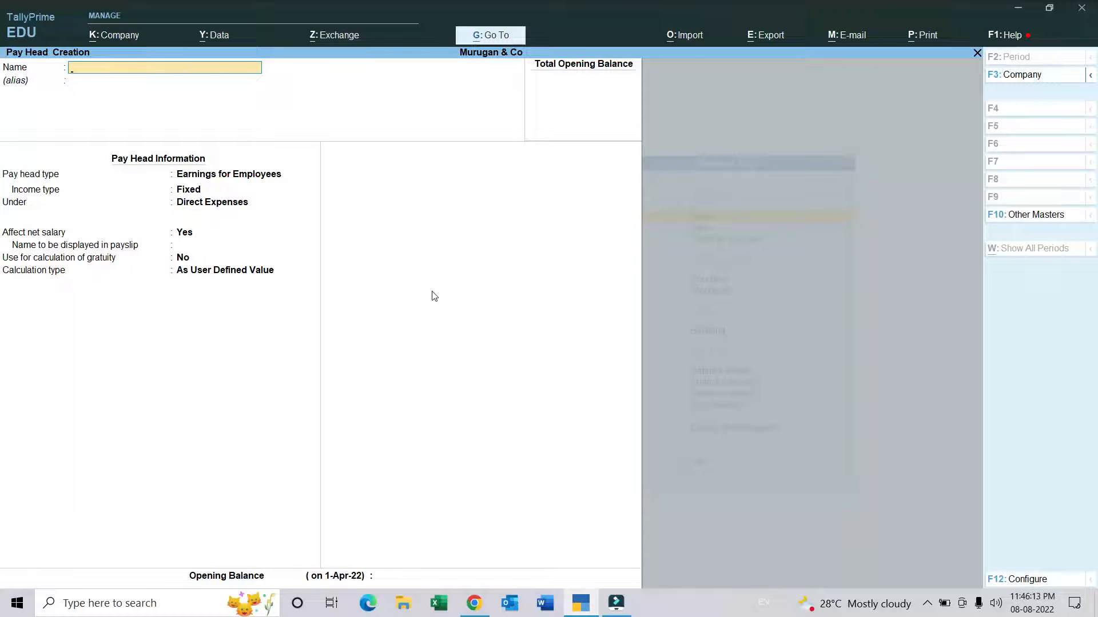
Step: Start a pay head named Leave as Deductions From Employees under Current Liabilities, affecting net salary
text(Levae)
key(BackSpace)
key(BackSpace)
key(BackSpace)
text(ave)
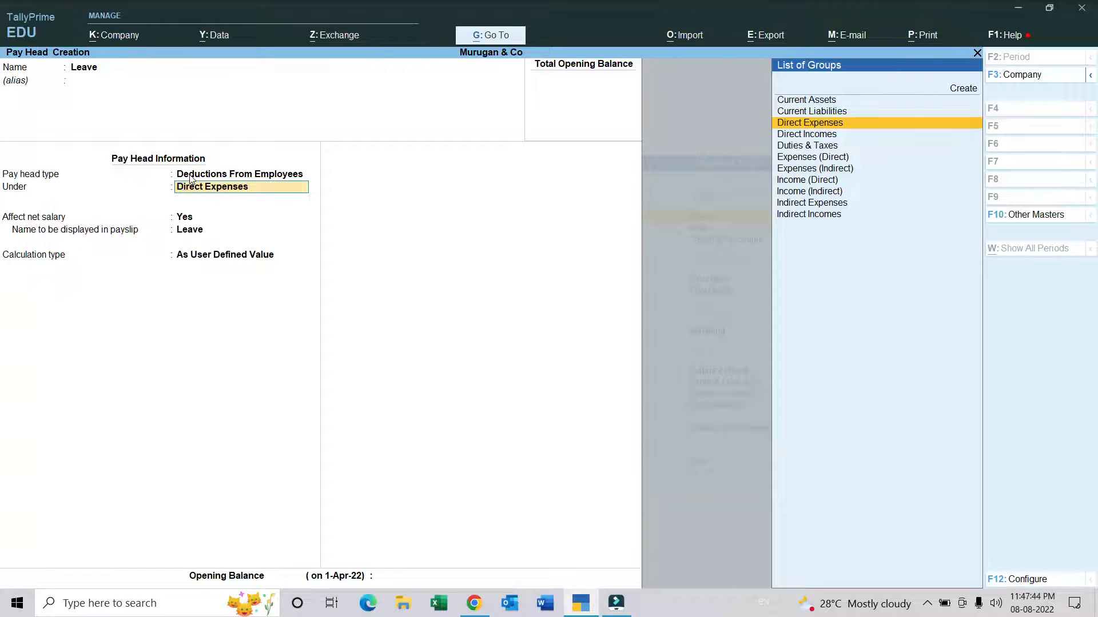
text(Curr)
key(Down)
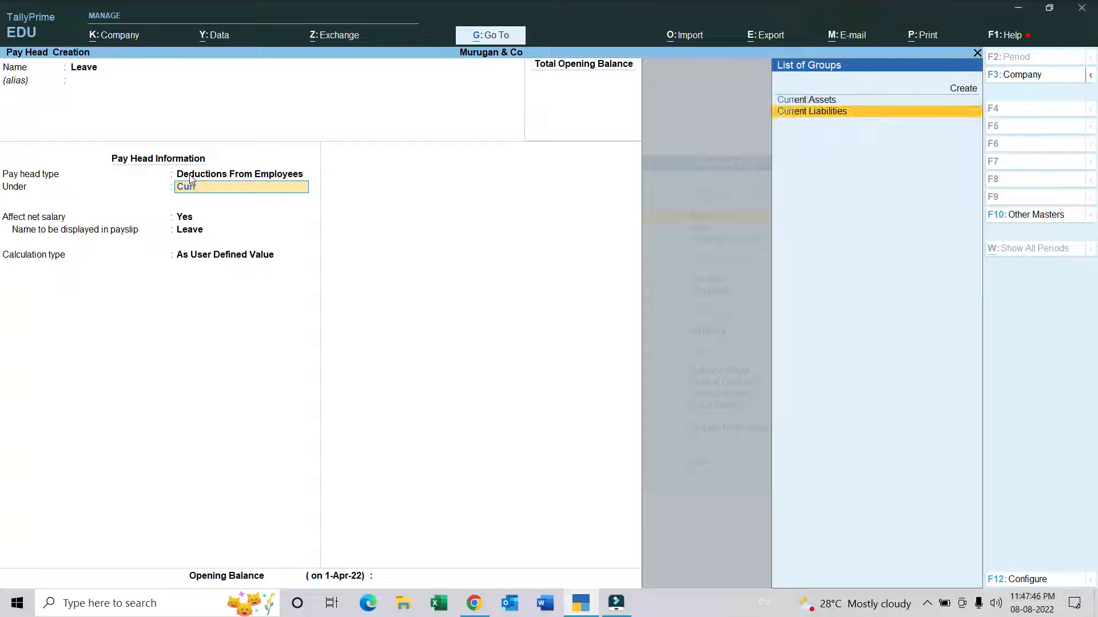
key(Return)
key(Return)
Step: Set the Leave pay head's calculation type to On Attendance, with Leave as the leave without pay
key(Return)
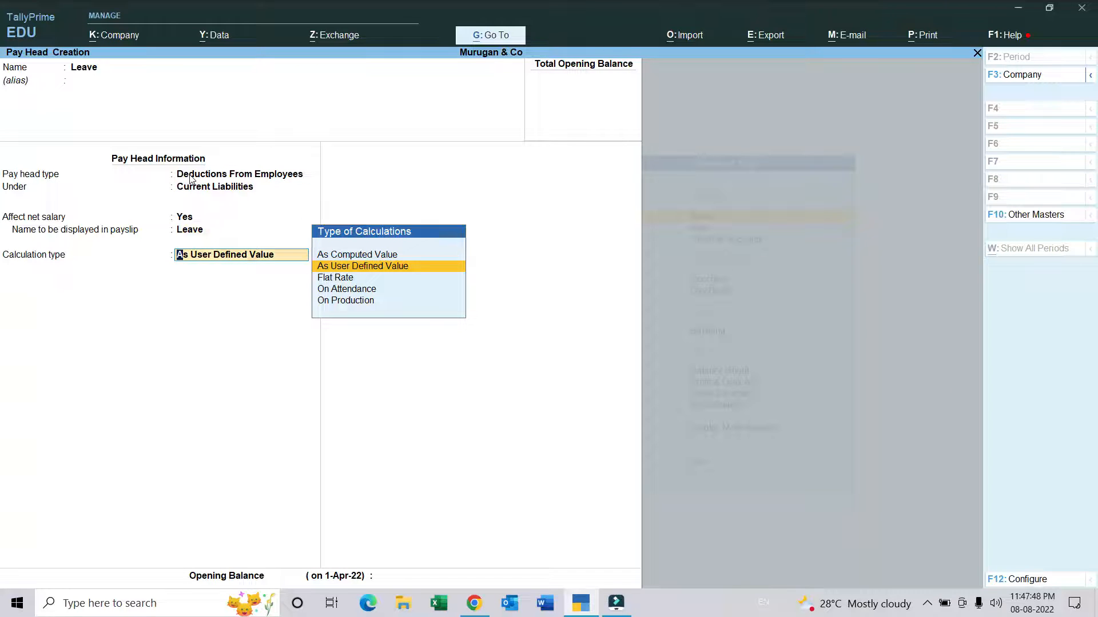
key(Return)
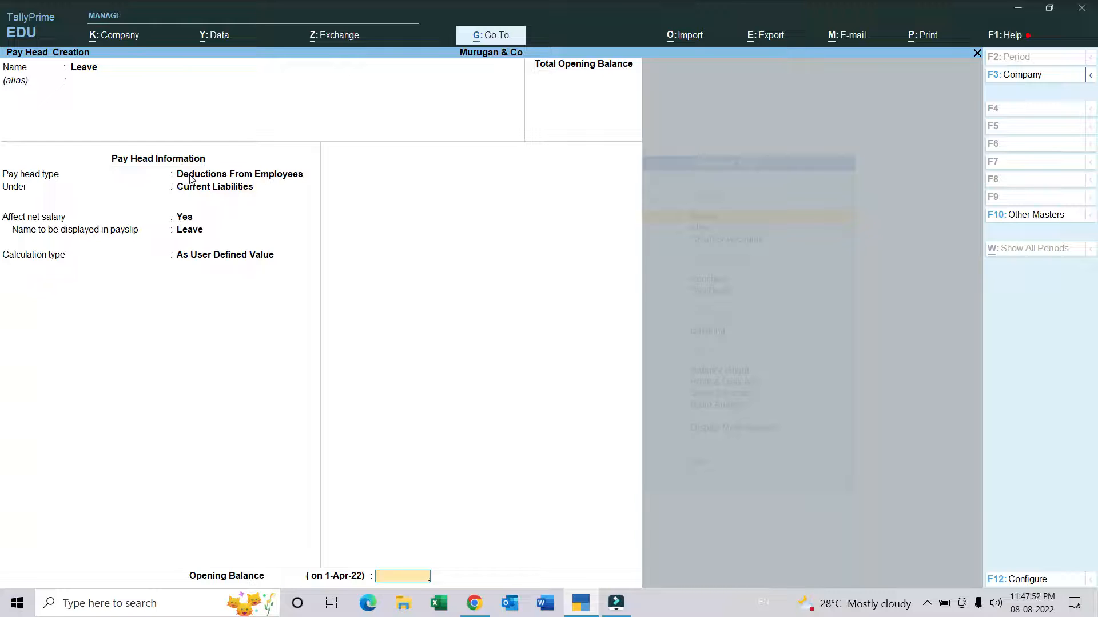
key(BackSpace)
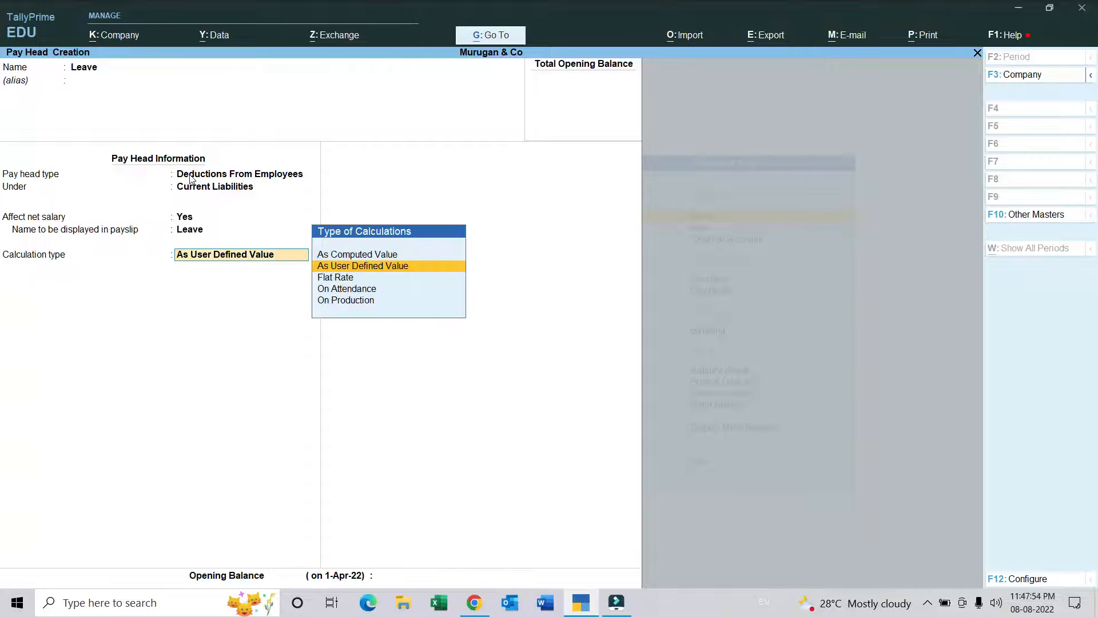
key(Down)
key(Down)
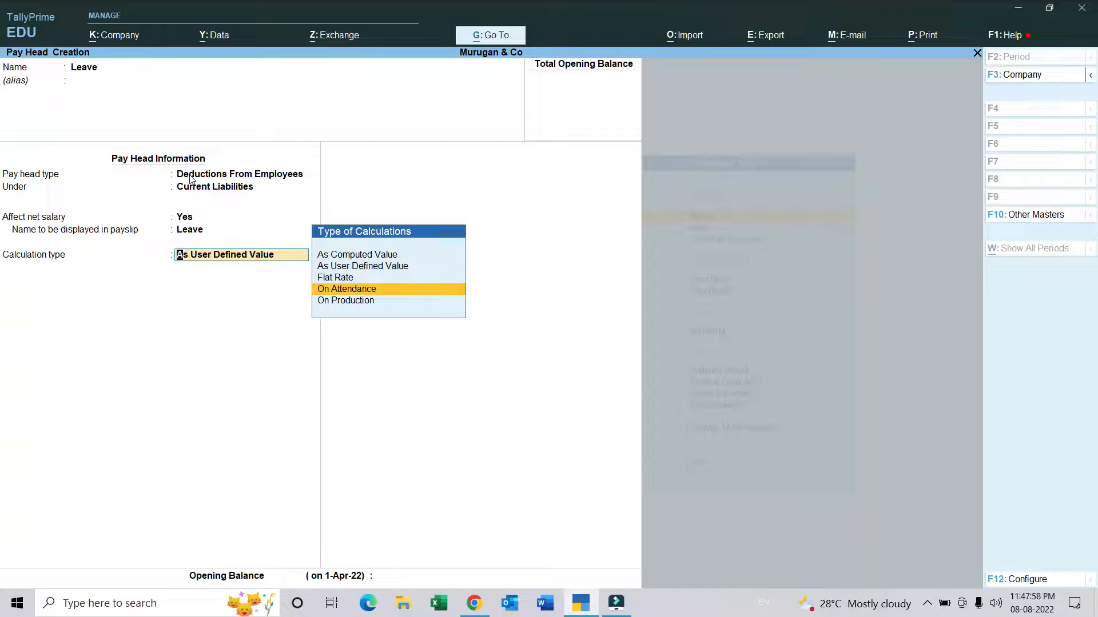
key(Return)
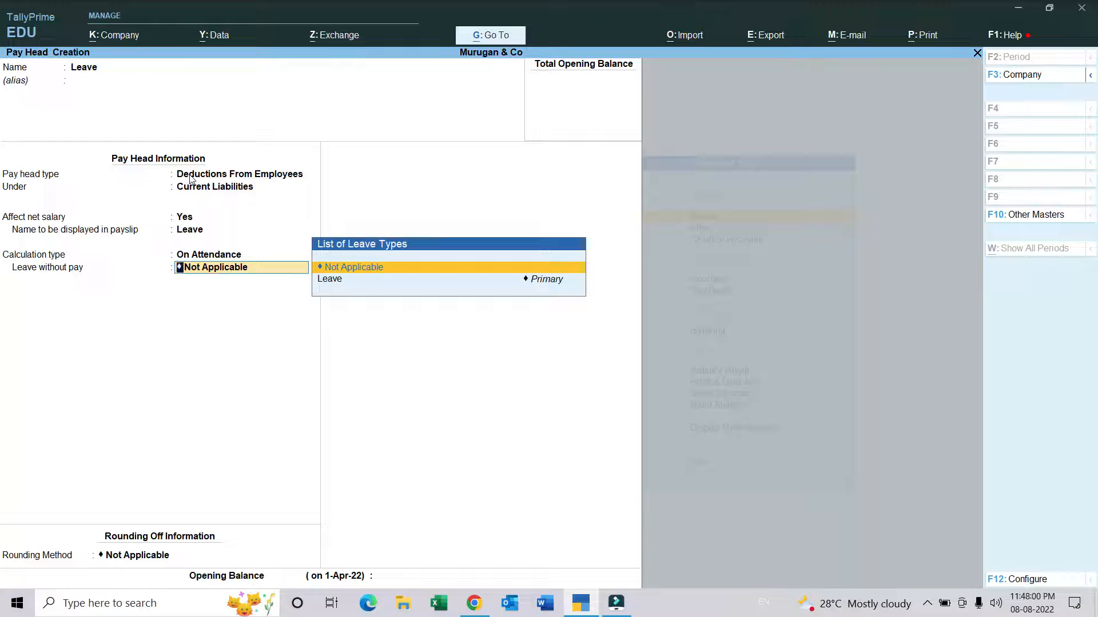
key(Down)
key(Return)
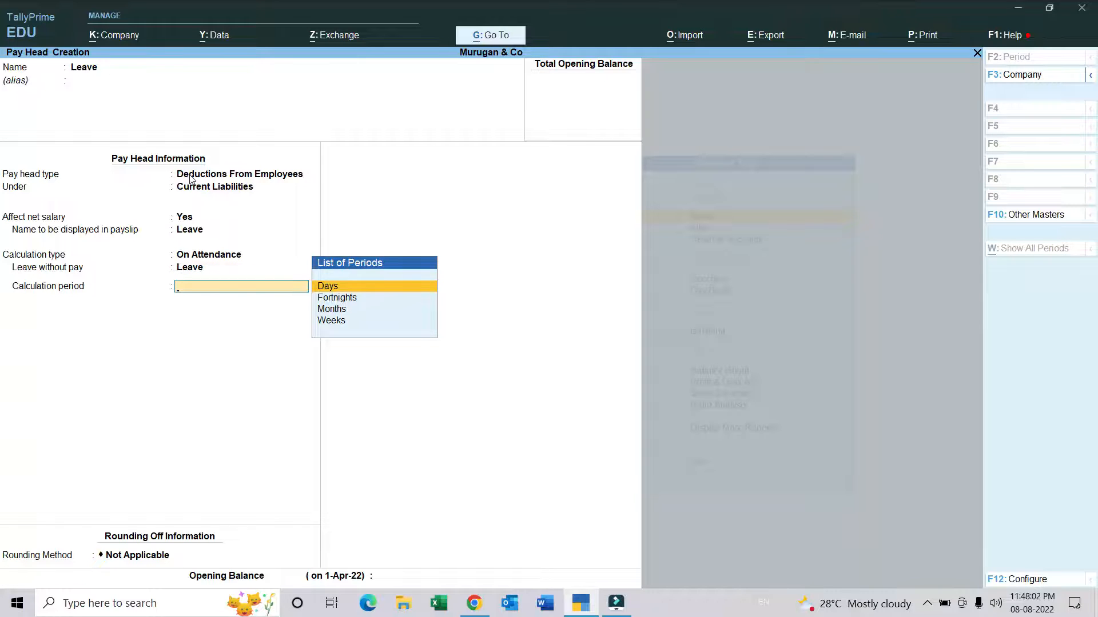
Step: Set the Leave pay head's calculation period to Days and save it without rounding or an opening balance
key(Return)
key(Return)
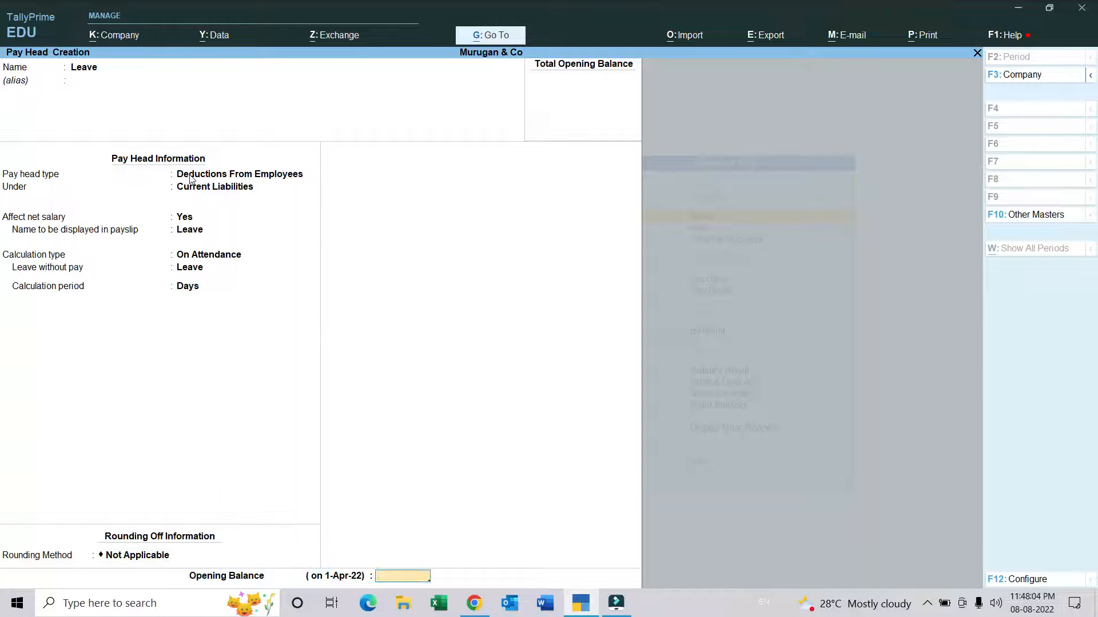
key(Return)
key(Return)
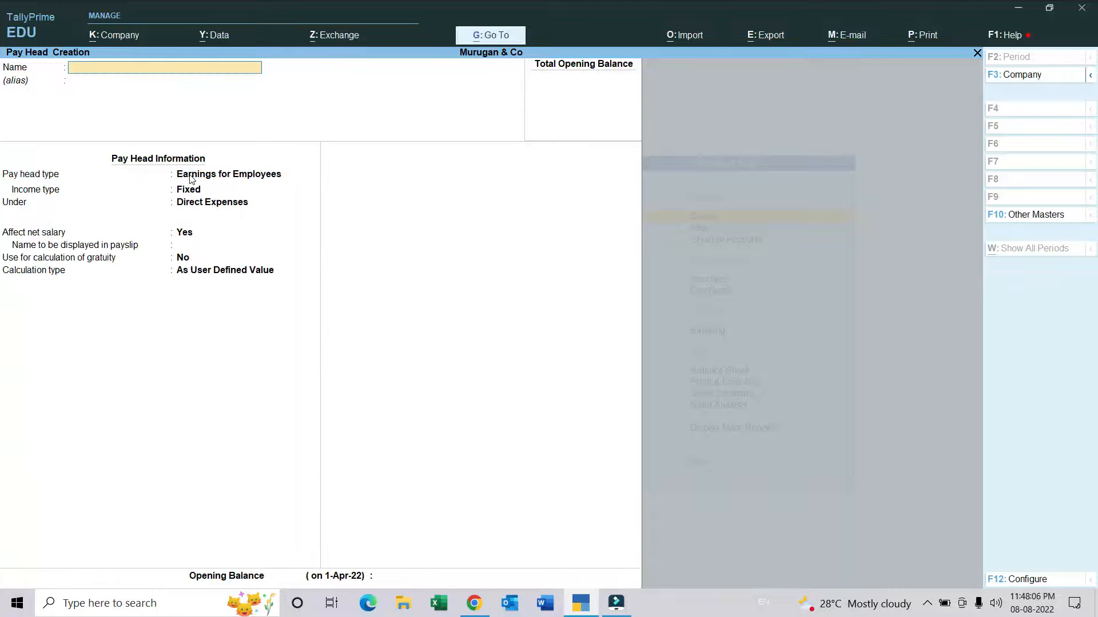
Step: Start a pay head named Overtime as Earnings for Employees with a Variable income type
text(Overtim)
key(Return)
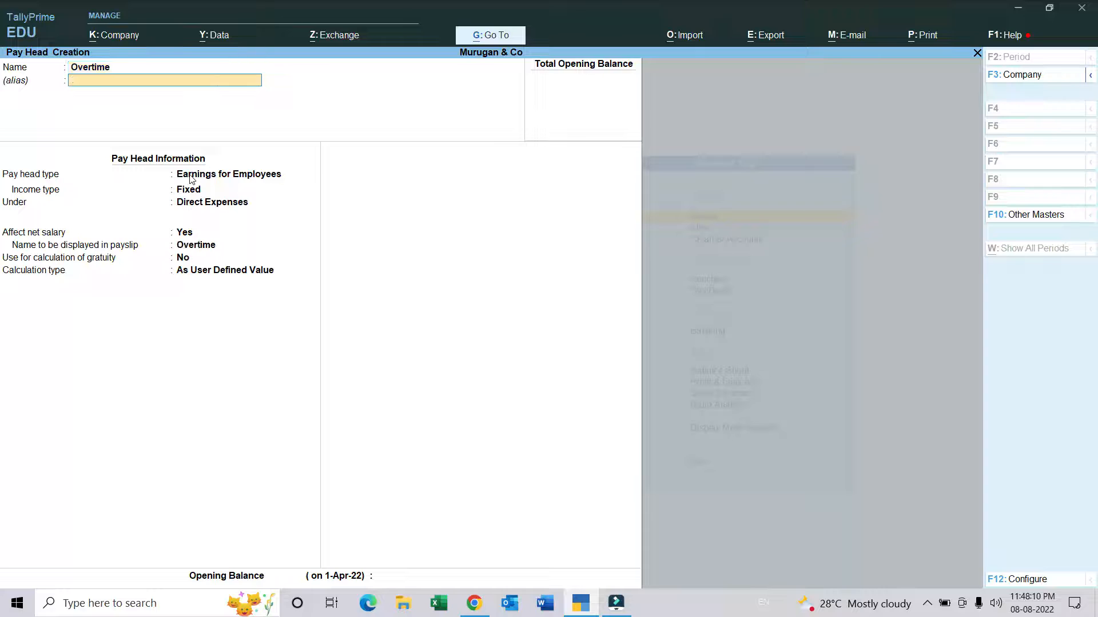
key(Return)
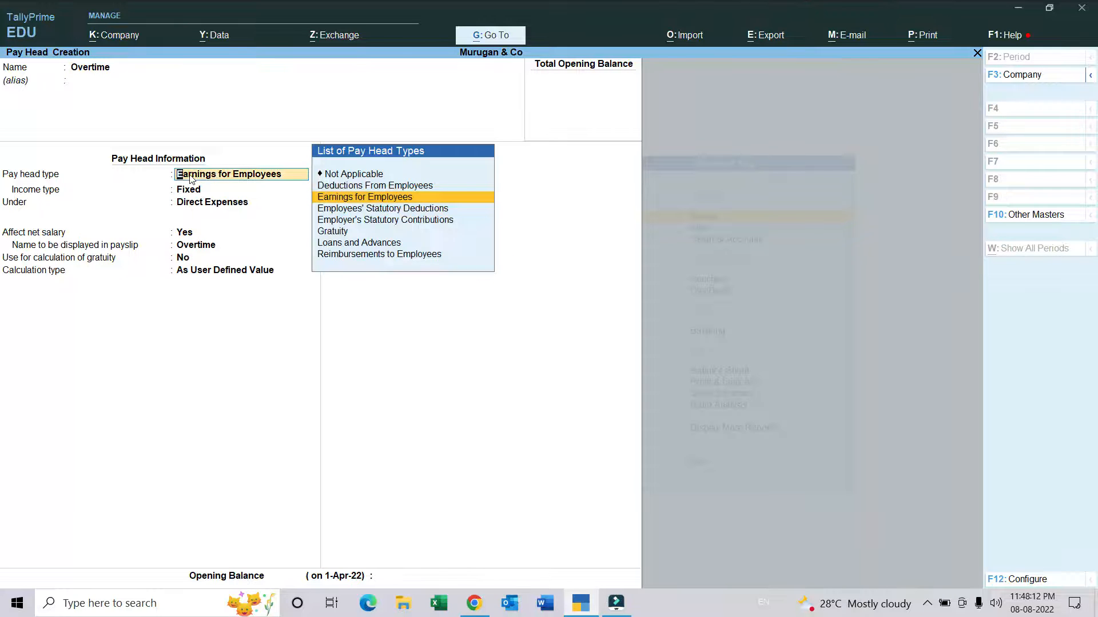
key(Return)
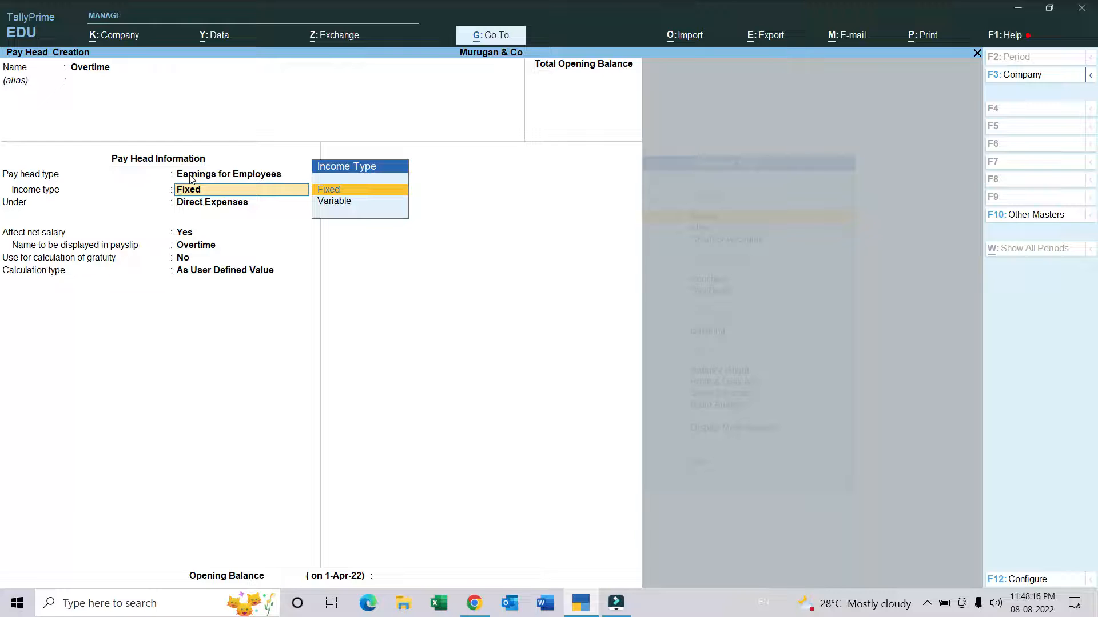
key(Down)
key(Return)
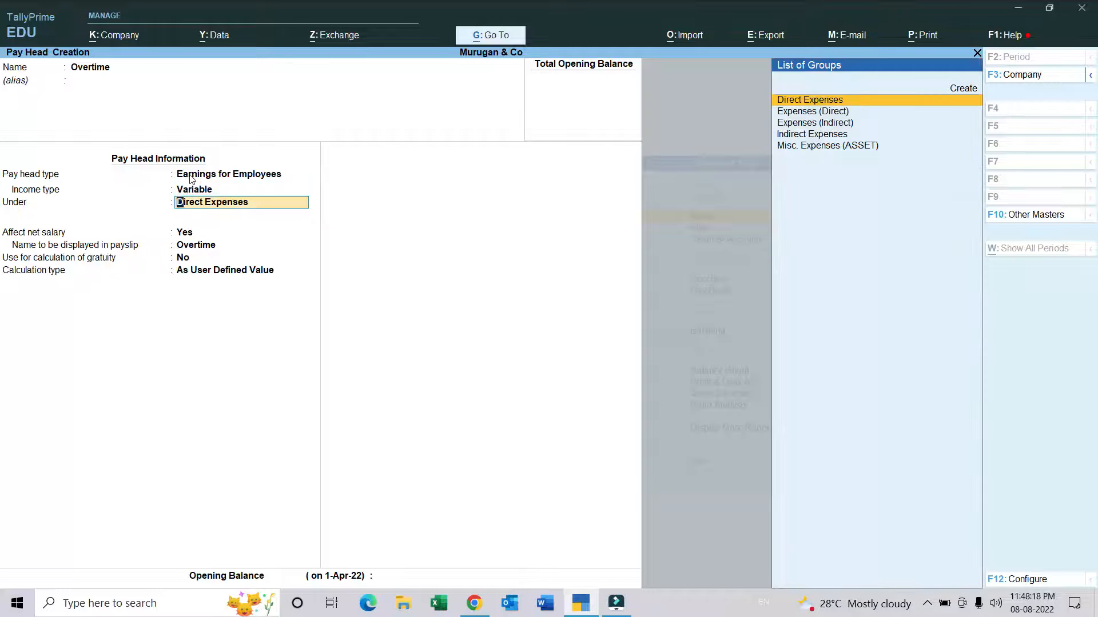
Step: Place the Overtime pay head under Indirect Expenses, affecting net salary and not used for gratuity calculation
text(in)
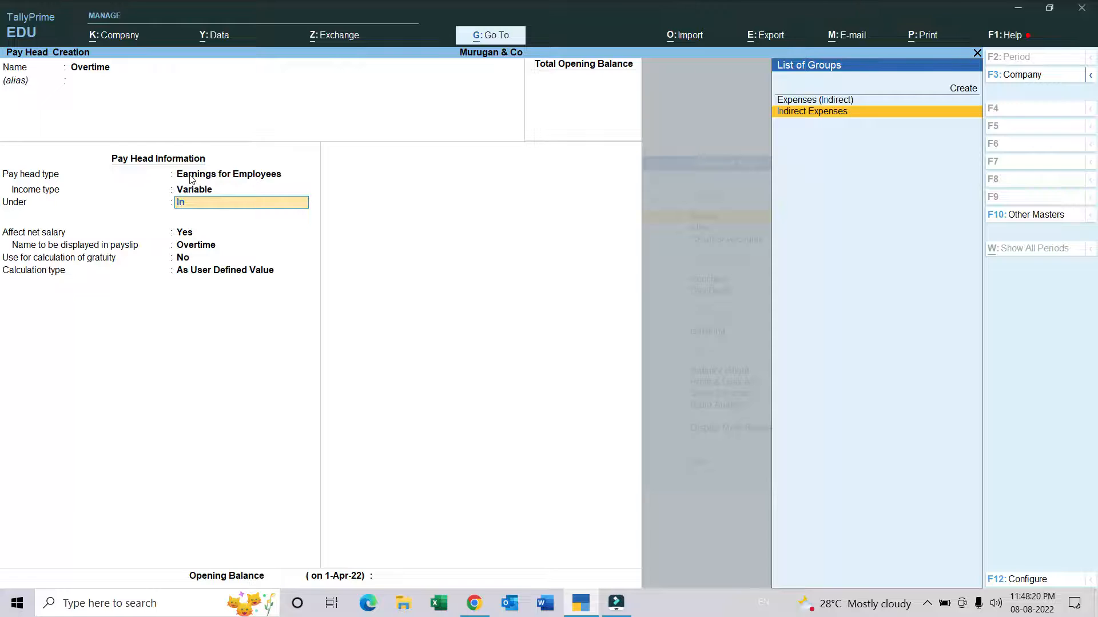
key(Return)
Step: Set the Overtime pay head's calculation type to On Production, with Overtime as the production type
key(Return)
key(Return)
key(Return)
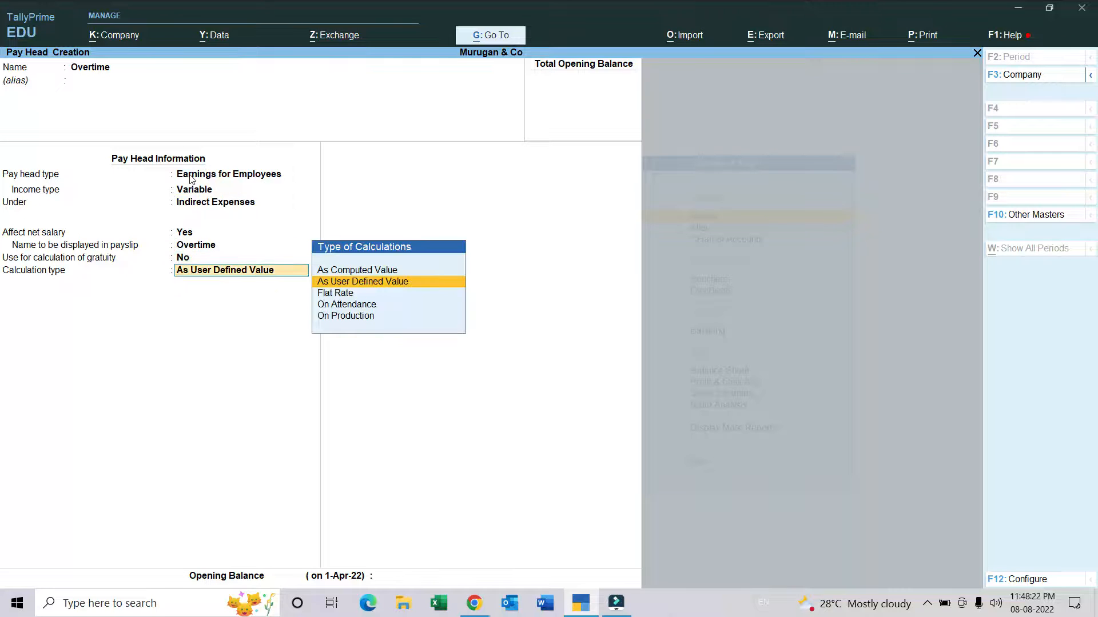
key(Down)
key(Down)
key(Return)
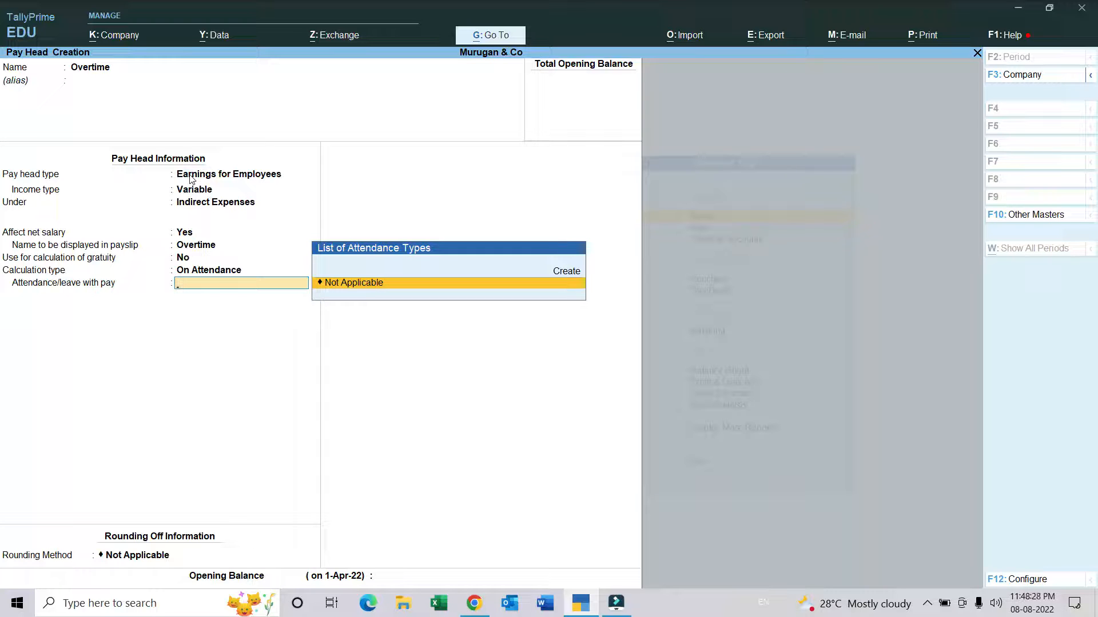
key(BackSpace)
key(Down)
key(Return)
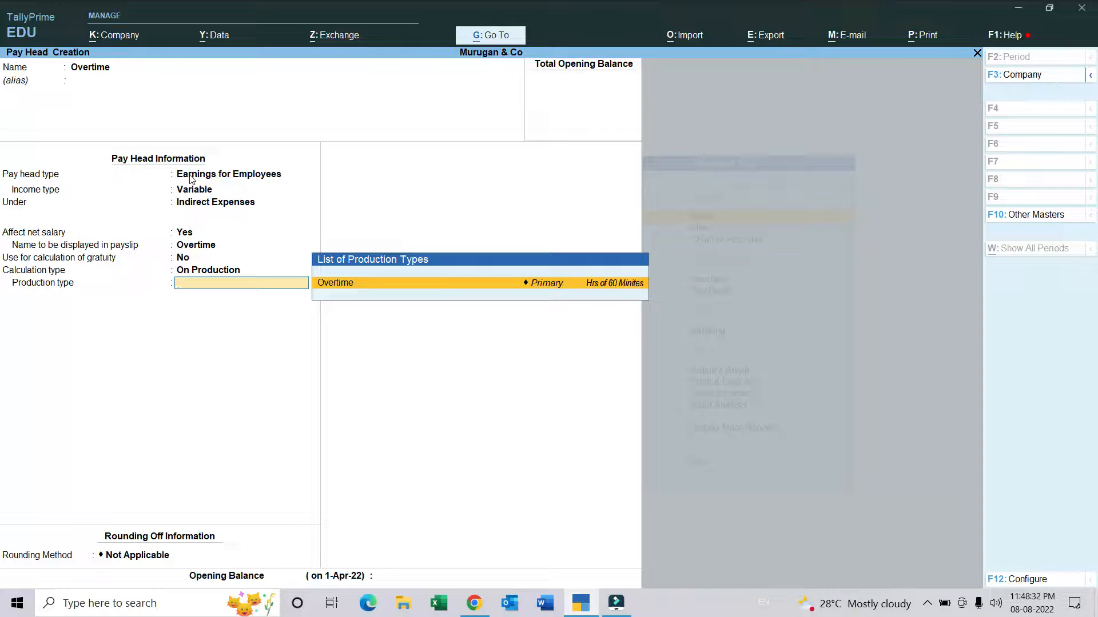
key(Return)
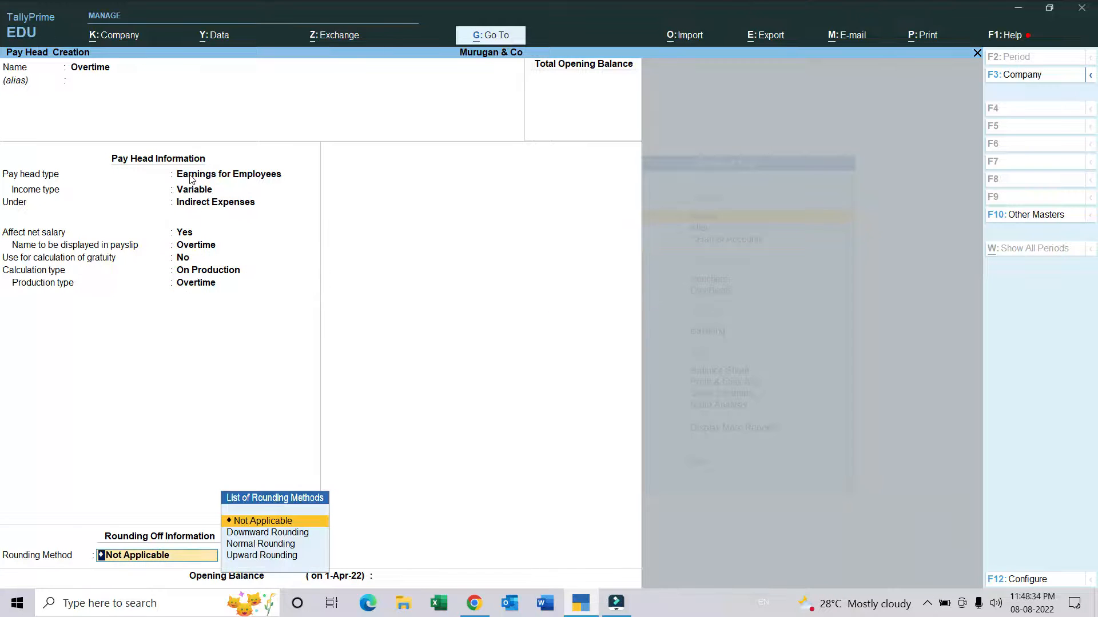
Step: Save the Overtime pay head without rounding or an opening balance
key(Return)
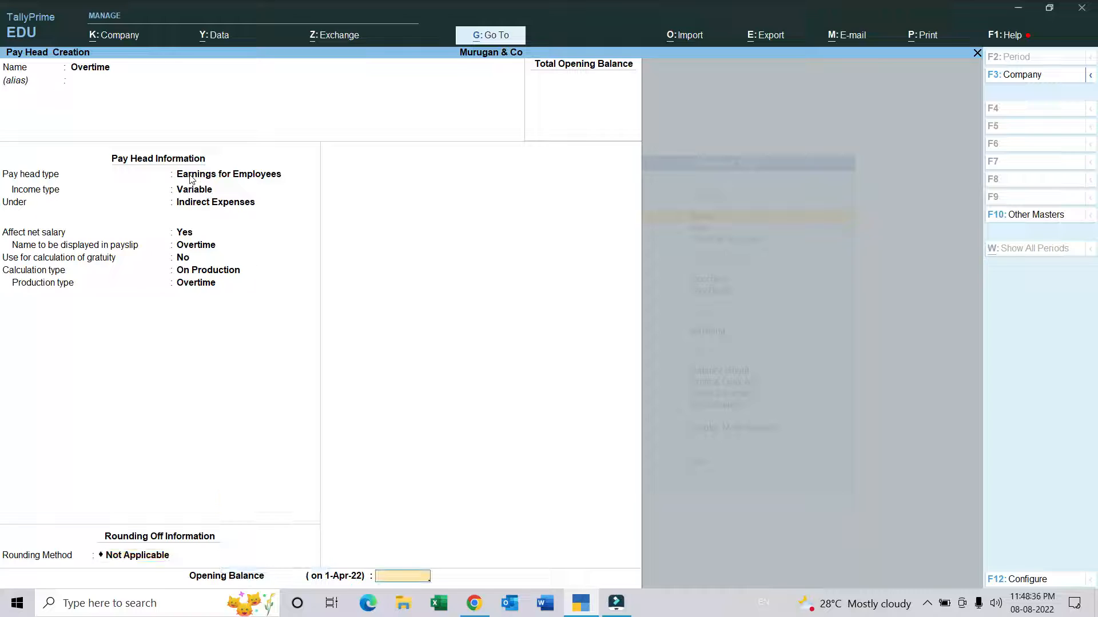
key(Return)
key(Return)
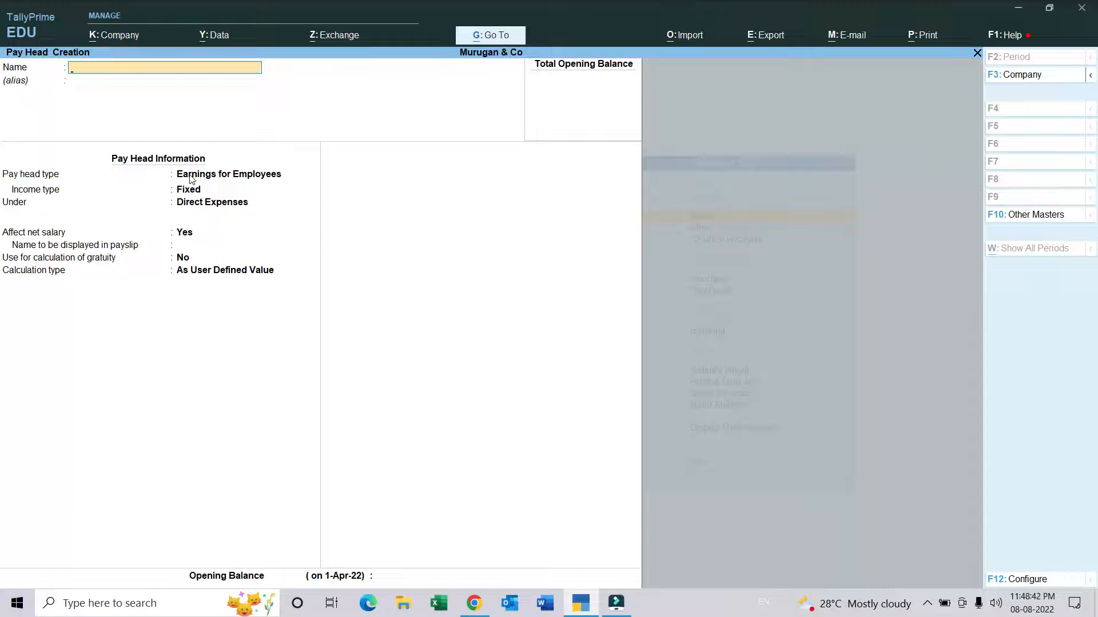
Step: Create a pay head named Salary Payable with pay head type Not Applicable, under Current Liabilities and without an opening balance
text(Salary Pay)
text(able)
key(Return)
key(Return)
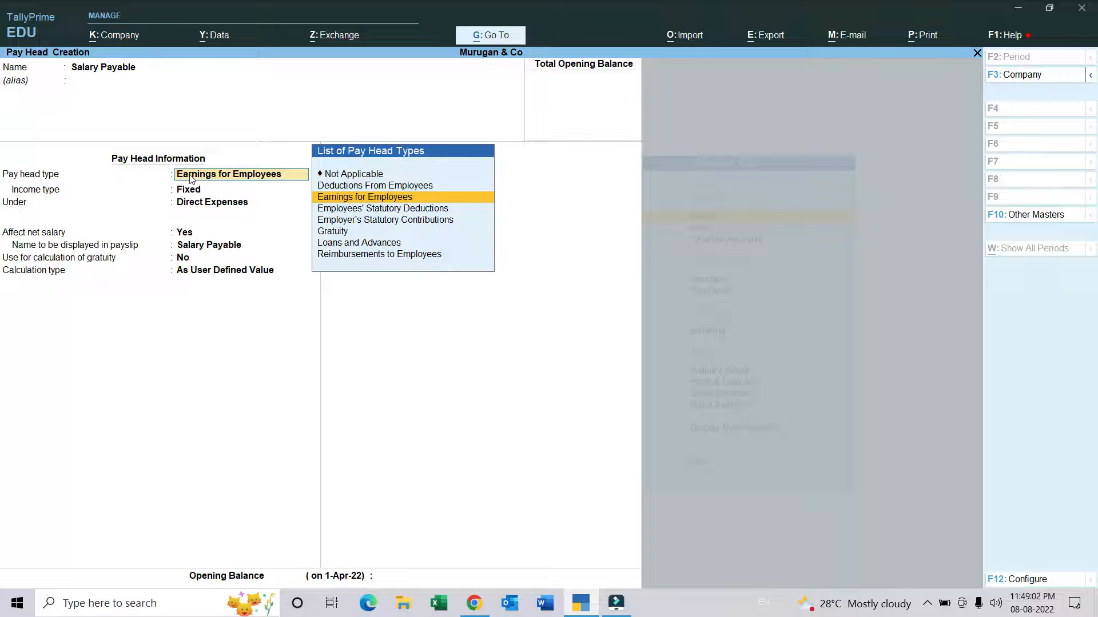
key(Up)
key(Up)
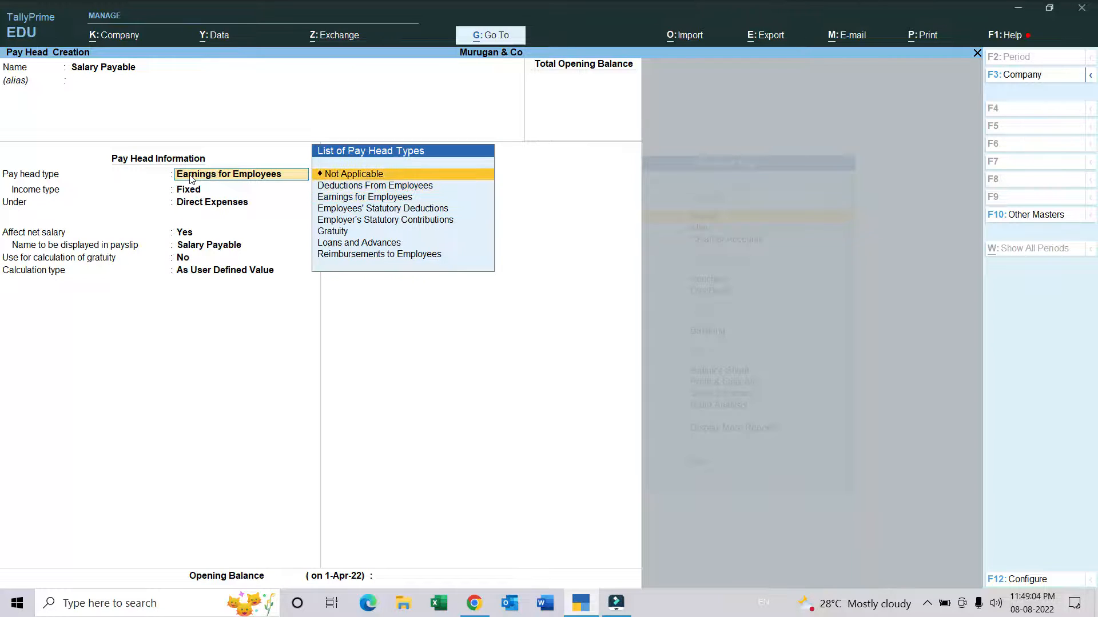
key(Return)
key(Return)
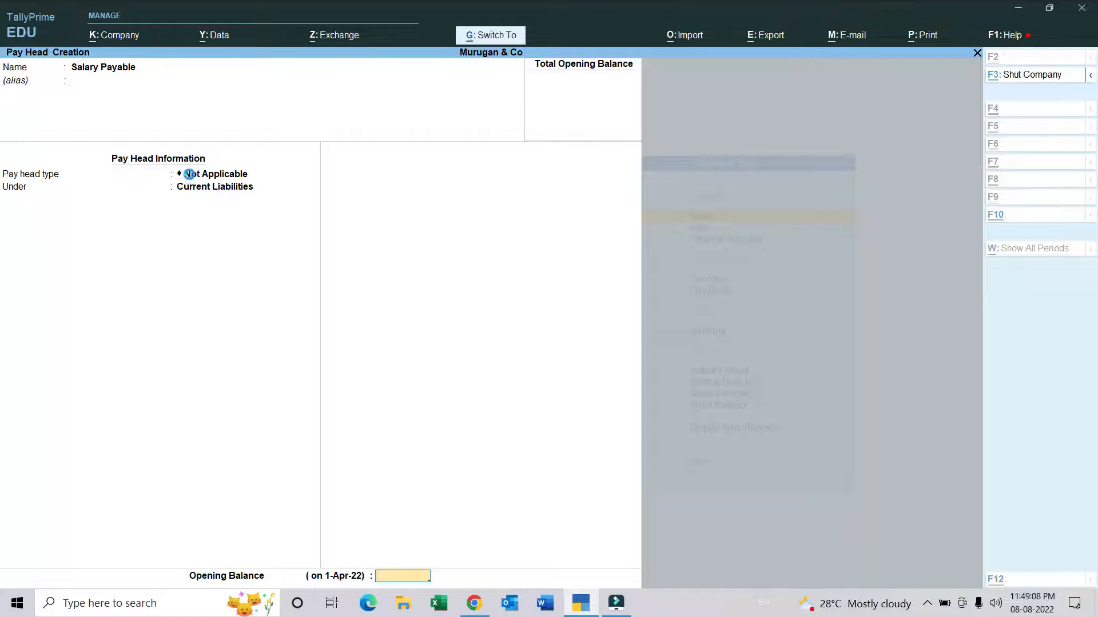
key(Return)
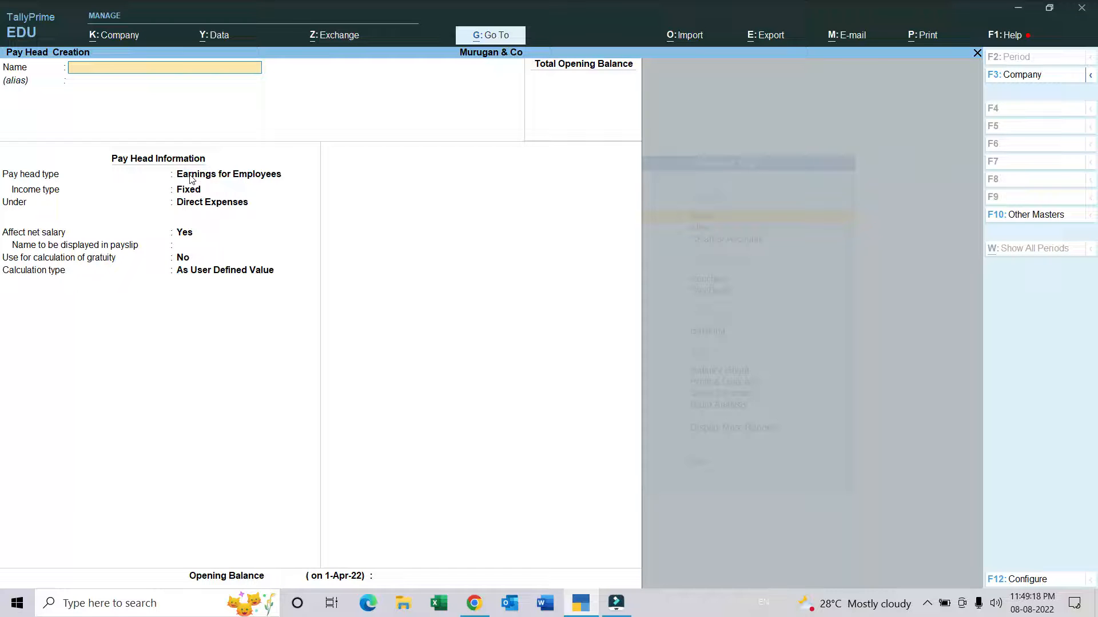
Step: Leave pay head creation and start a payroll voucher type named Salary based on the Payroll voucher type
key(Escape)
key(y)
key(Down)
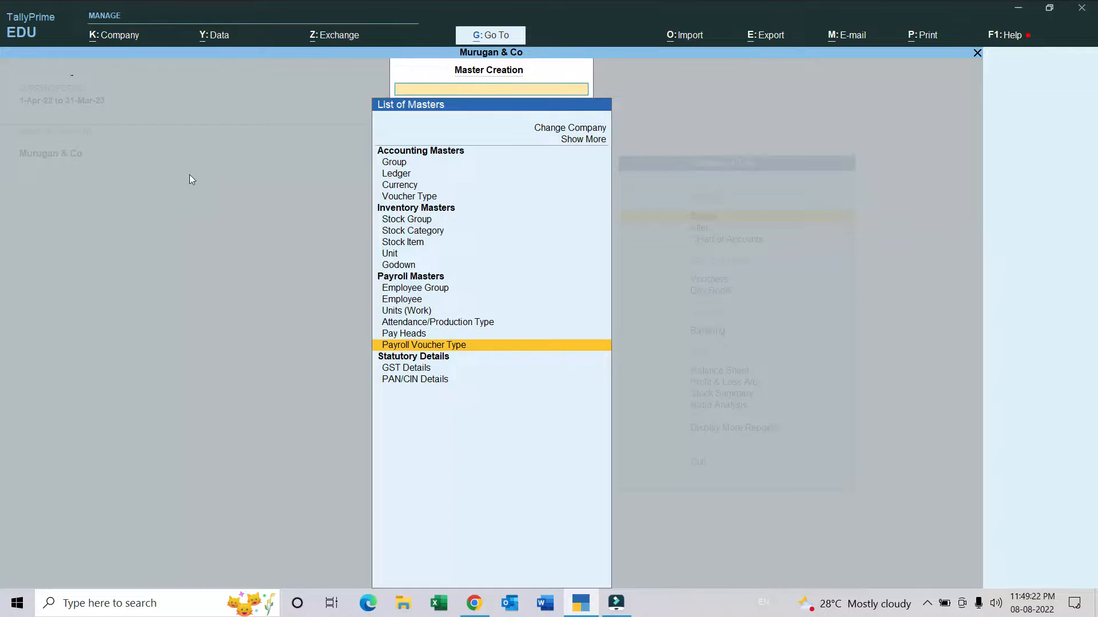
key(Return)
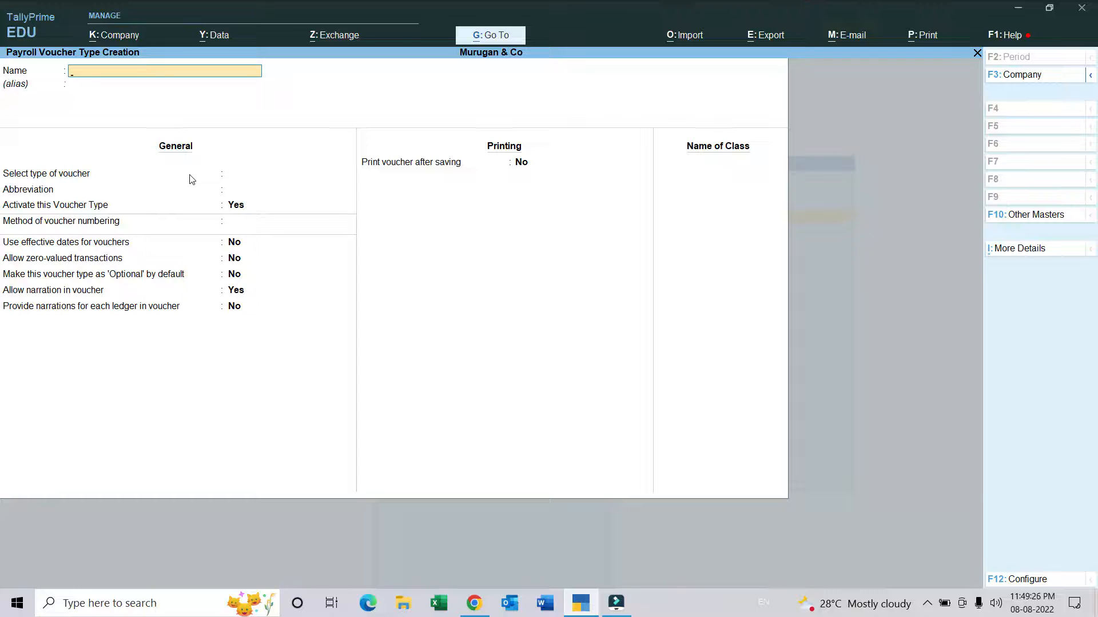
text(Salary)
key(Return)
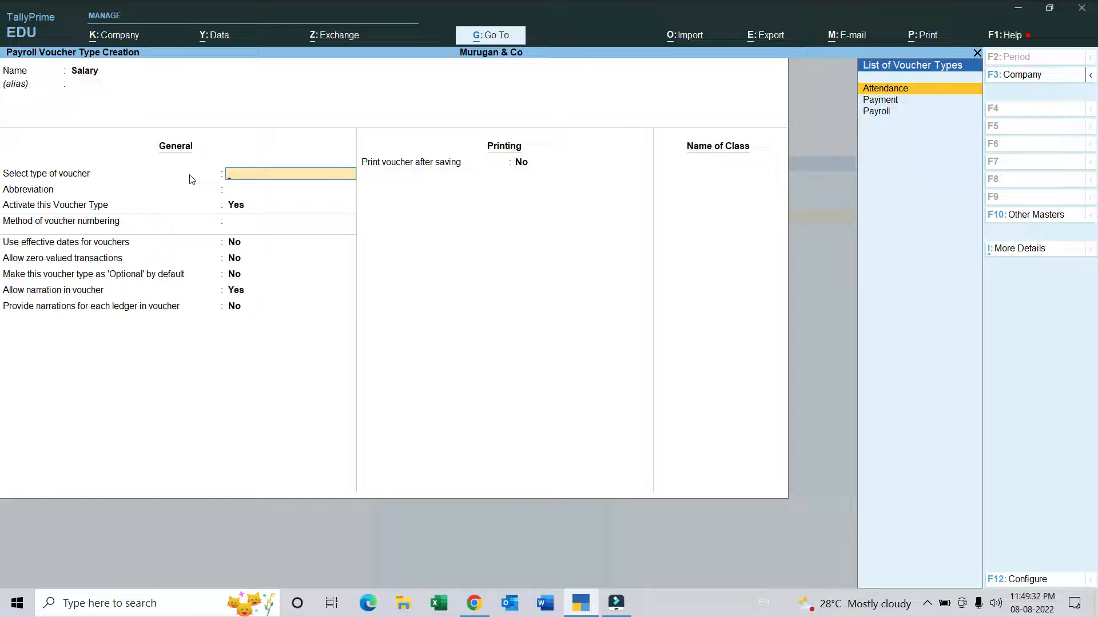
key(Down)
key(Down)
key(Return)
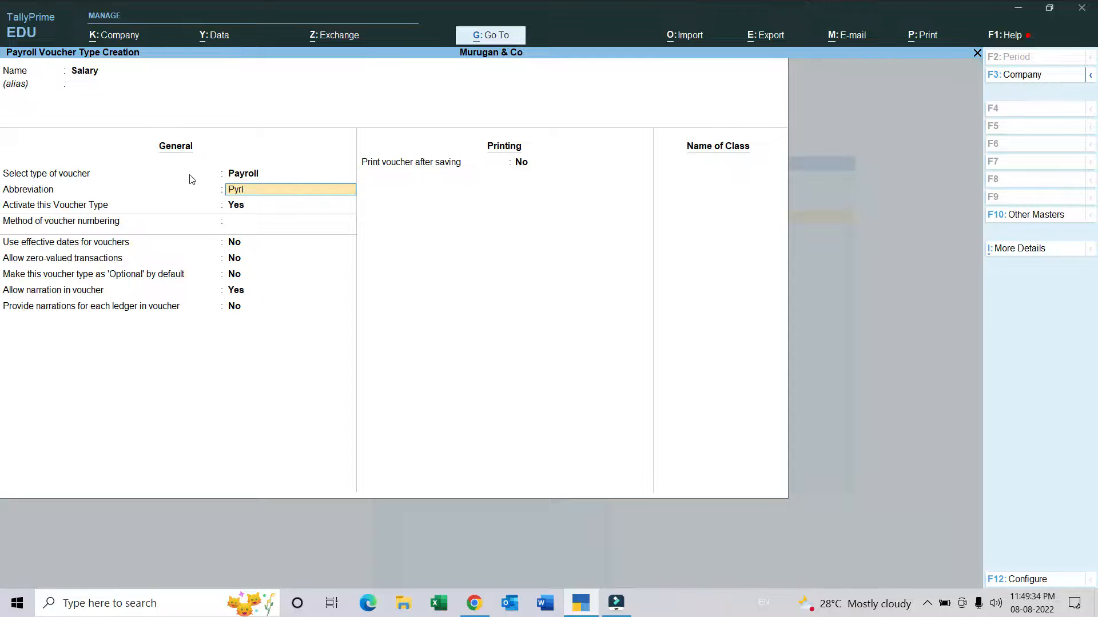
Step: Give the Salary voucher type the abbreviation Pyrl and Automatic numbering, keeping its other general and printing options at their defaults
key(Return)
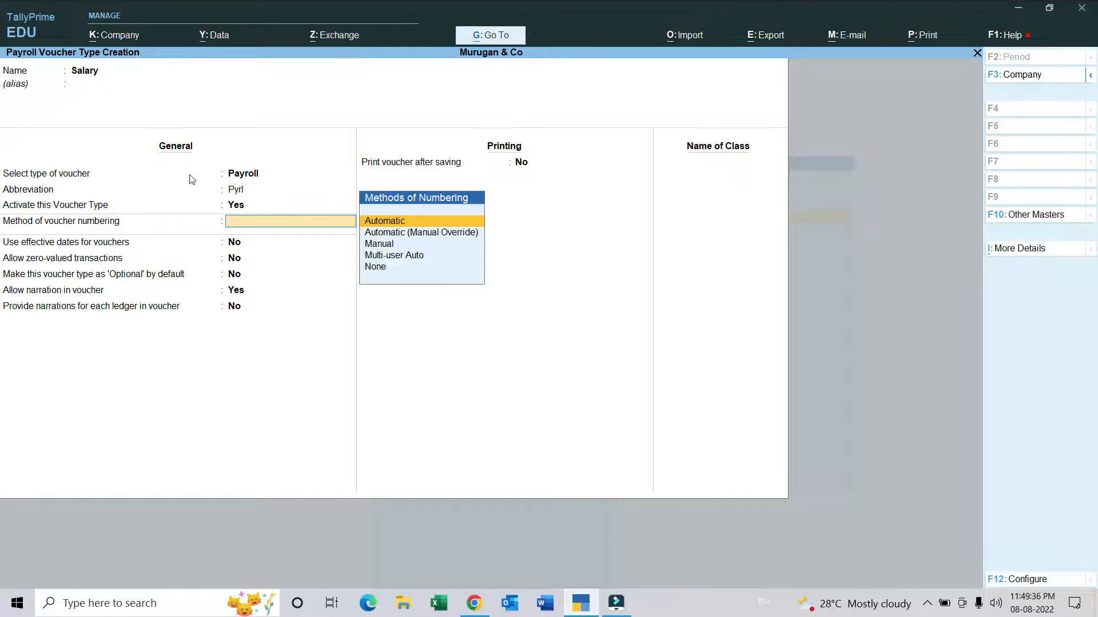
key(Return)
key(Return)
key(Return)
key(Return)
key(Return)
key(Return)
key(Return)
key(Return)
key(Return)
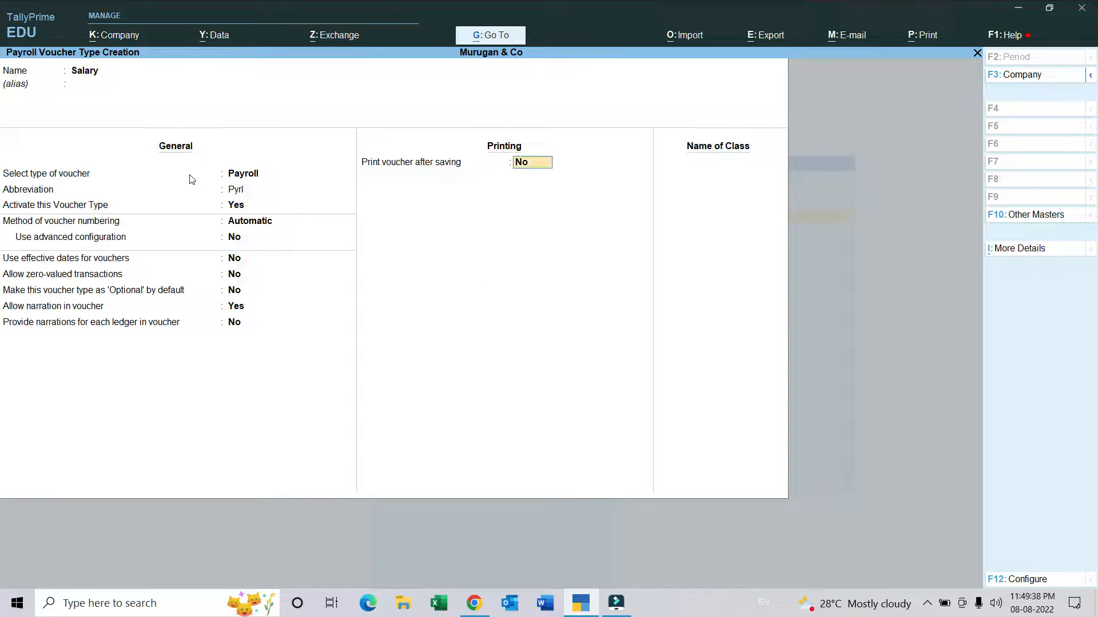
Step: Add a voucher class named Salary using the Salary Payable ledger without group restrictions, and save the voucher type
text(Salary)
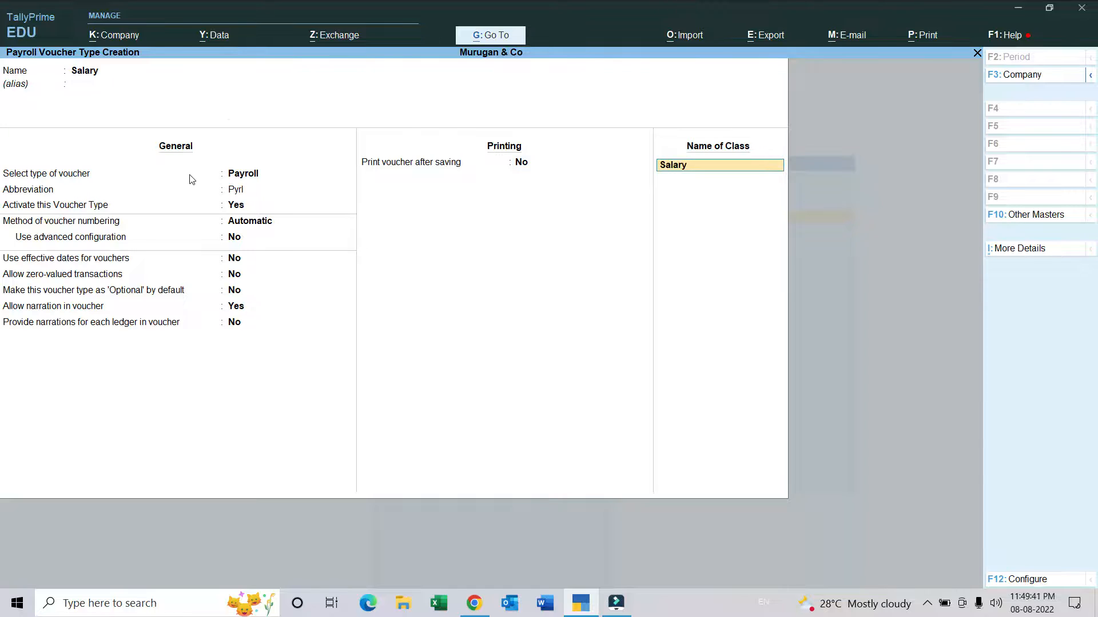
key(Return)
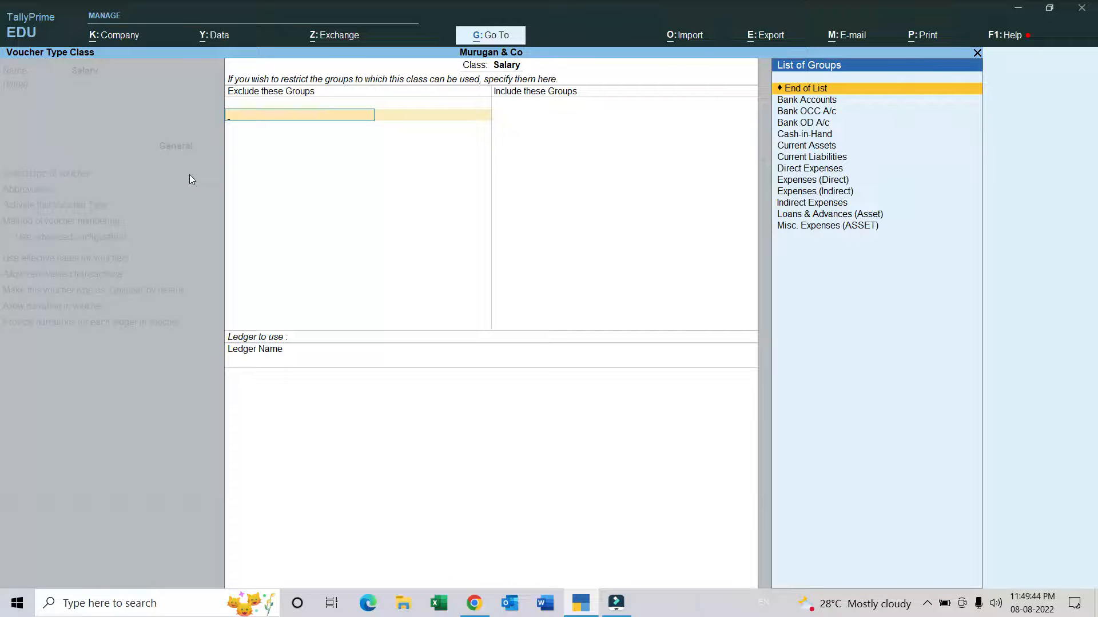
key(Return)
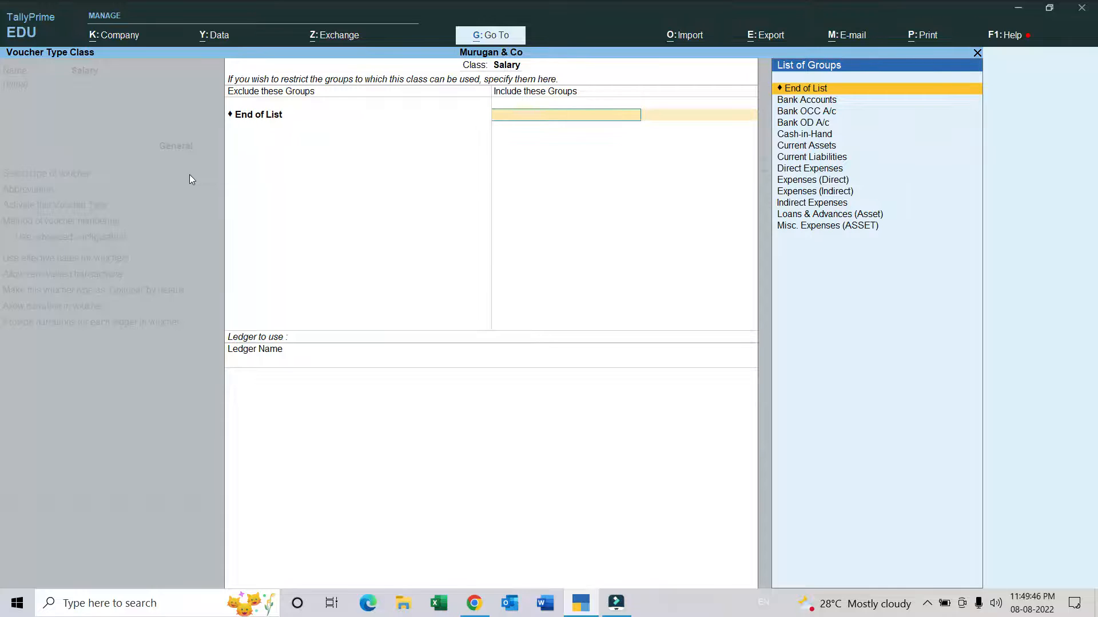
key(Return)
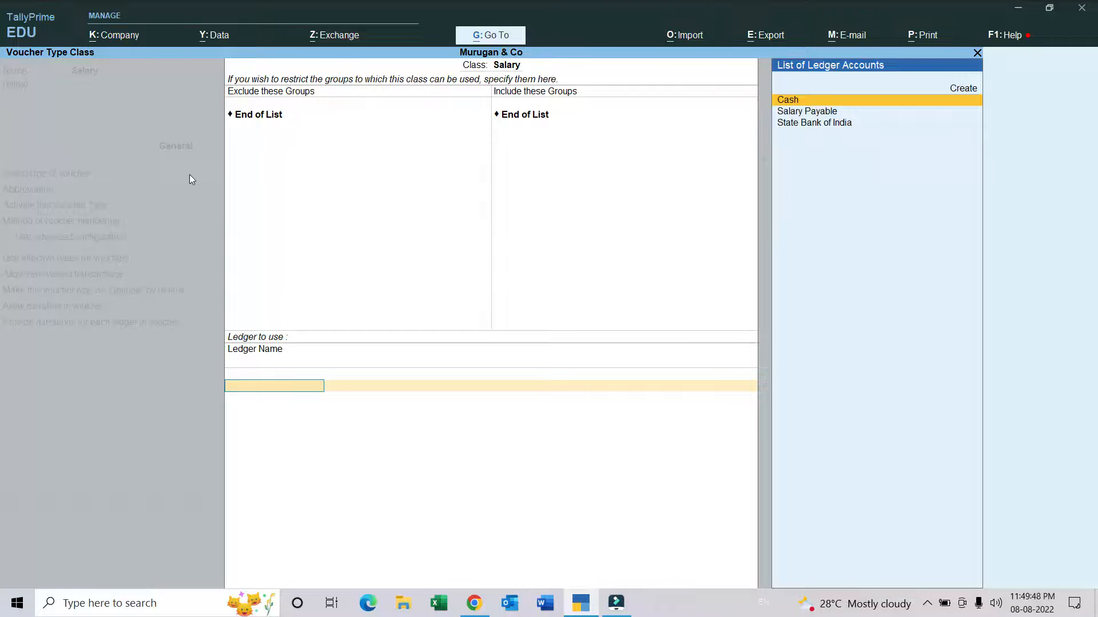
key(Down)
key(Return)
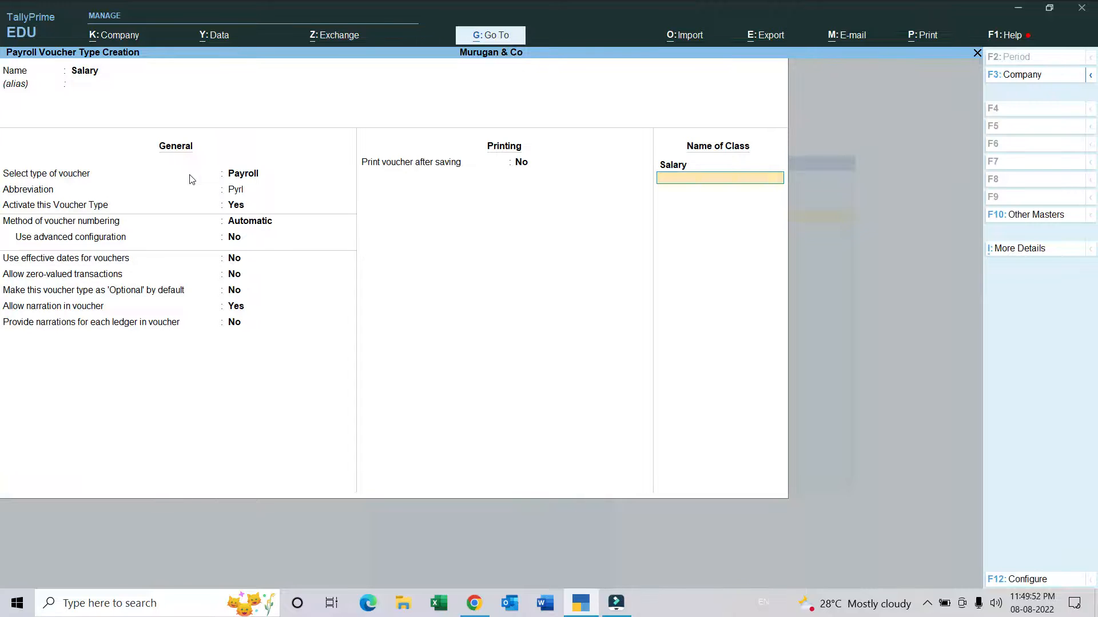
key(Return)
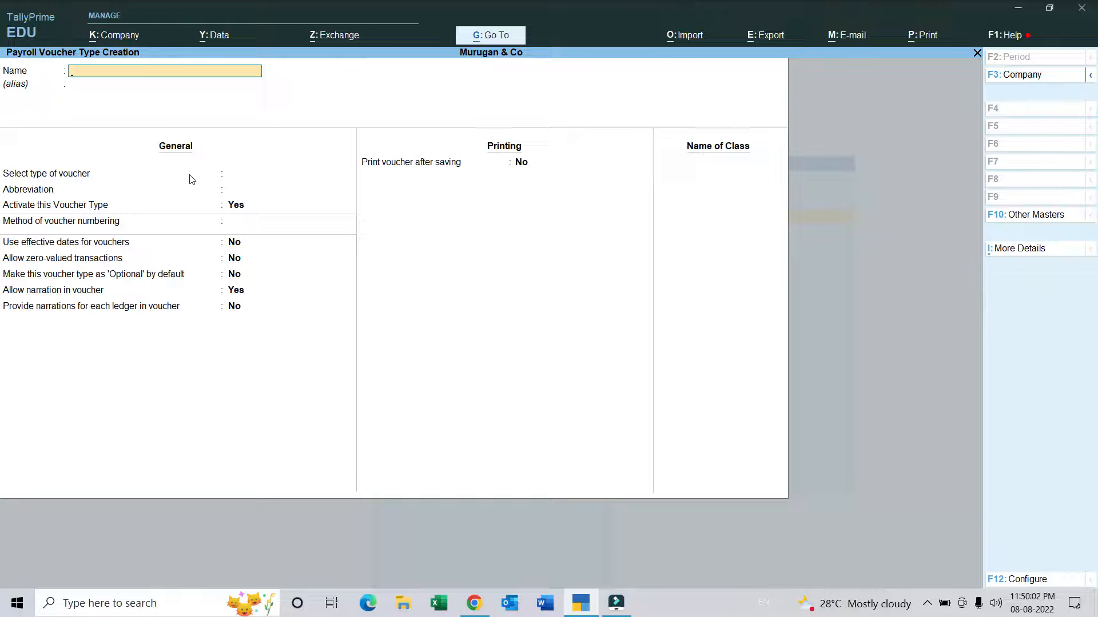
Step: Start a new employee master and enter the employee's name, keeping it as the display name in reports
key(Escape)
key(Up)
key(Up)
key(Up)
key(Up)
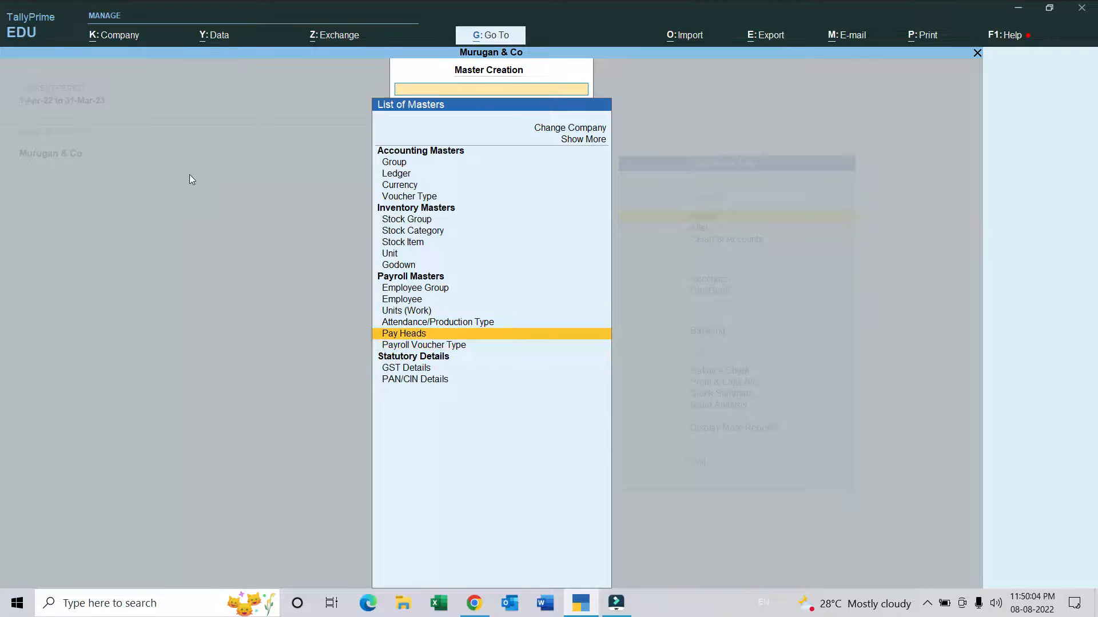
key(Return)
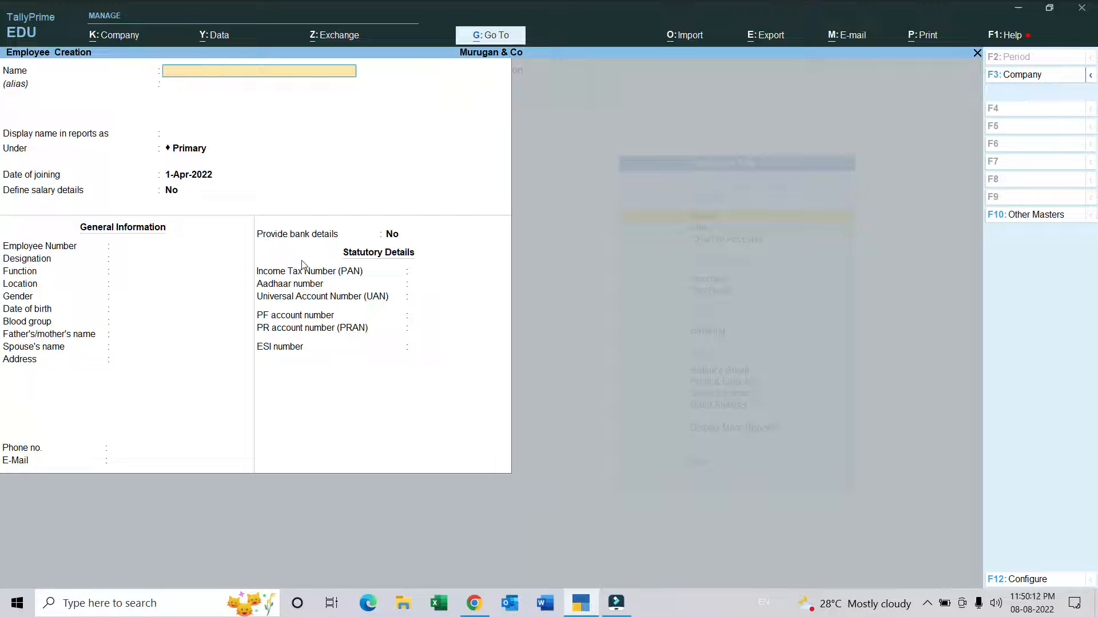
key(Return)
key(Return)
key(Return)
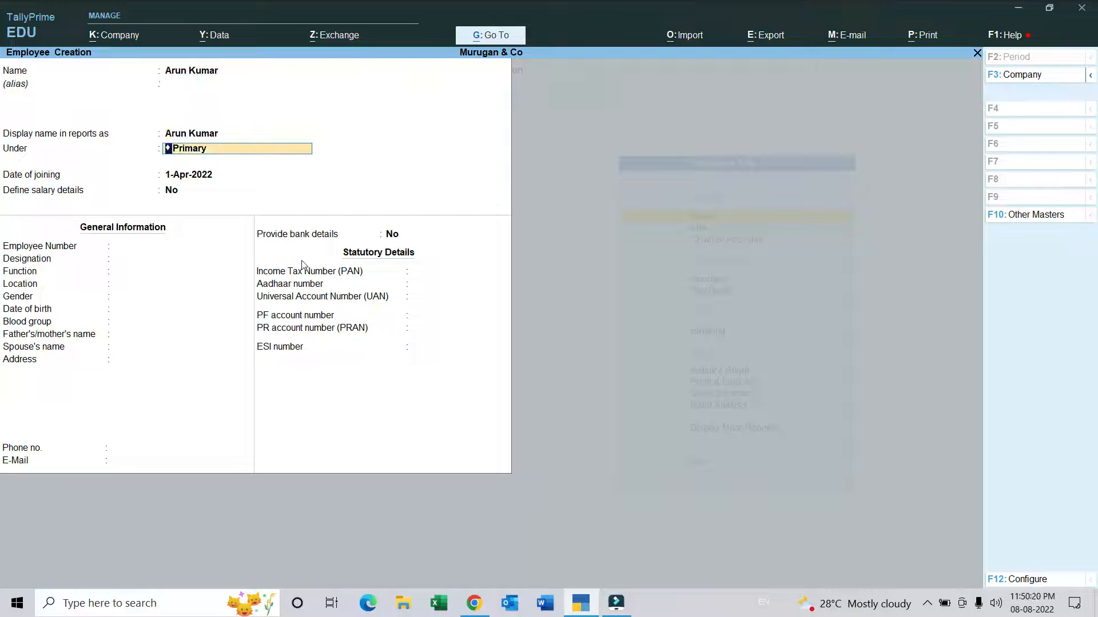
Step: Assign the new employee to the Purchase Department group
key(BackSpace)
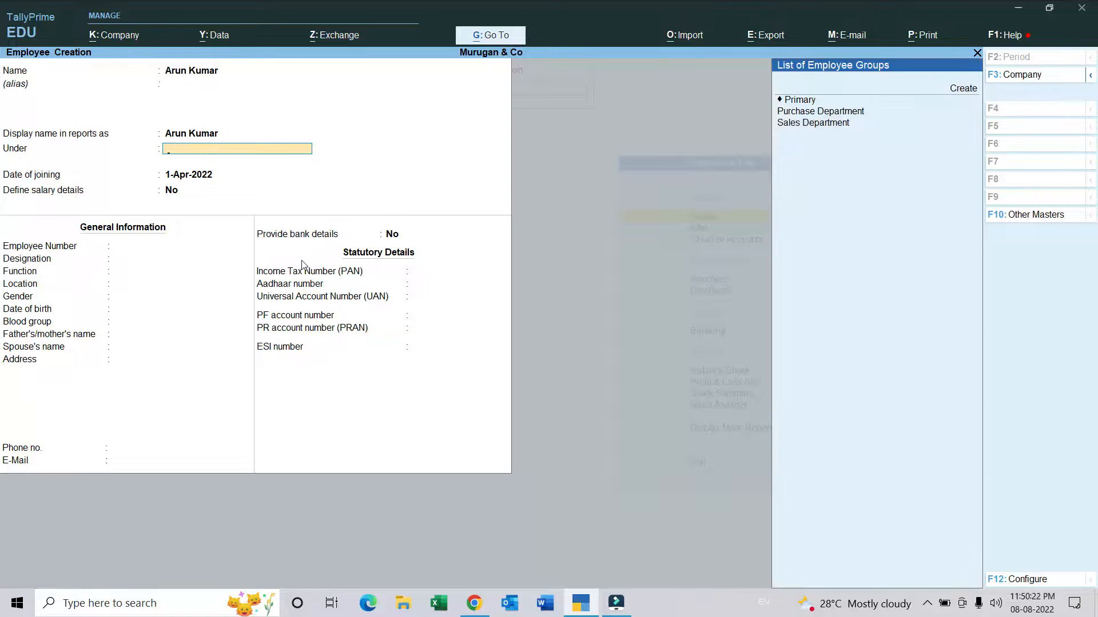
key(Down)
key(Down)
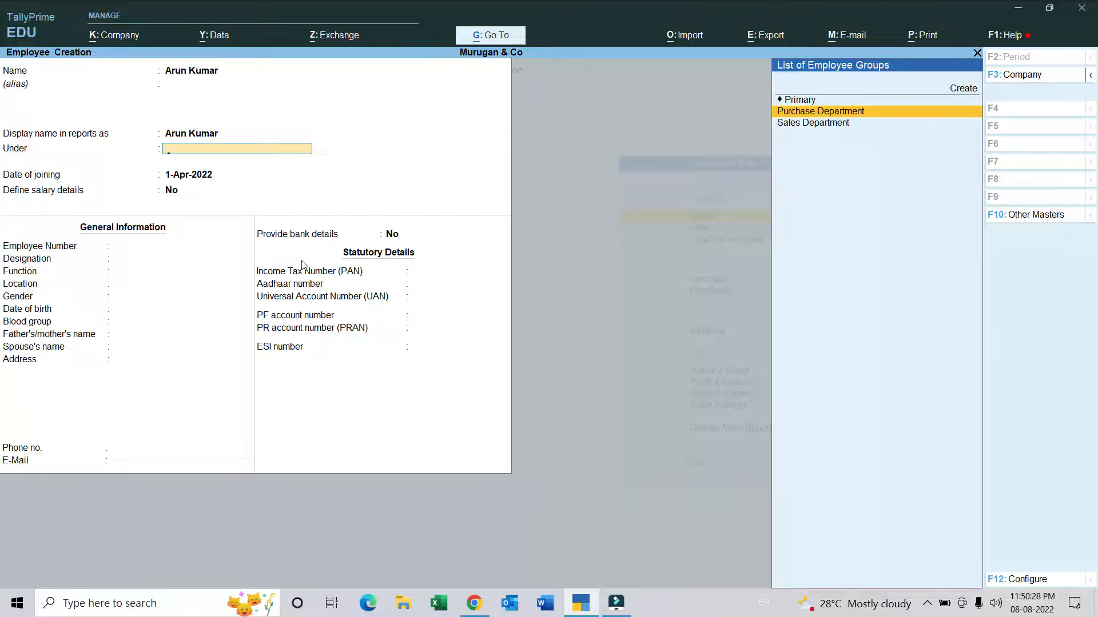
key(Return)
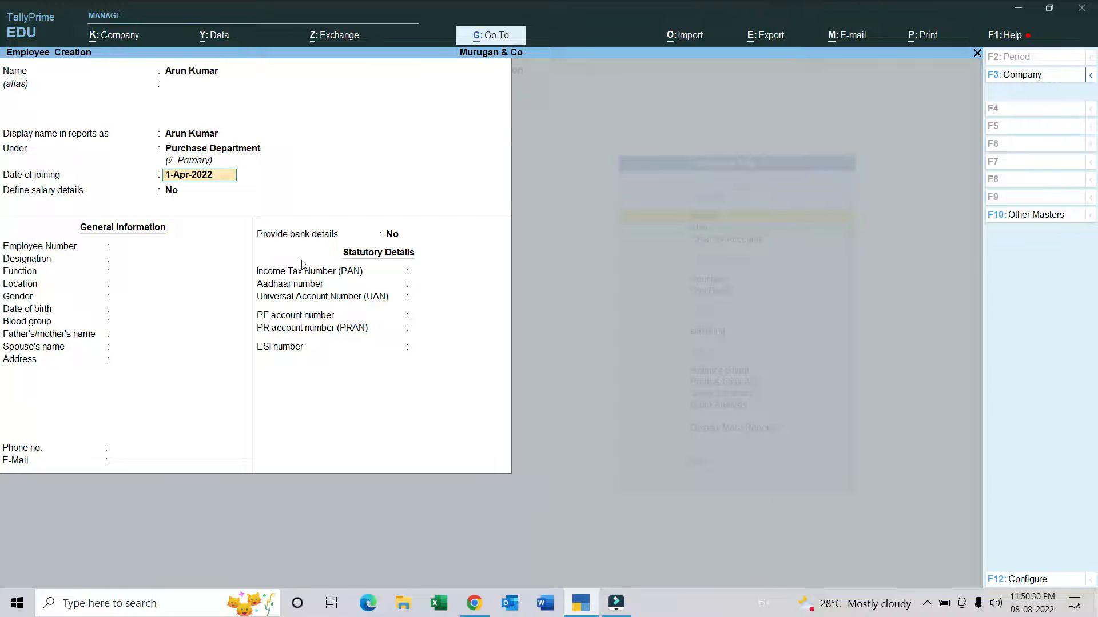
Step: Keep 1-Apr-2022 as the employee's date of joining and choose to define salary details
key(Return)
text(y)
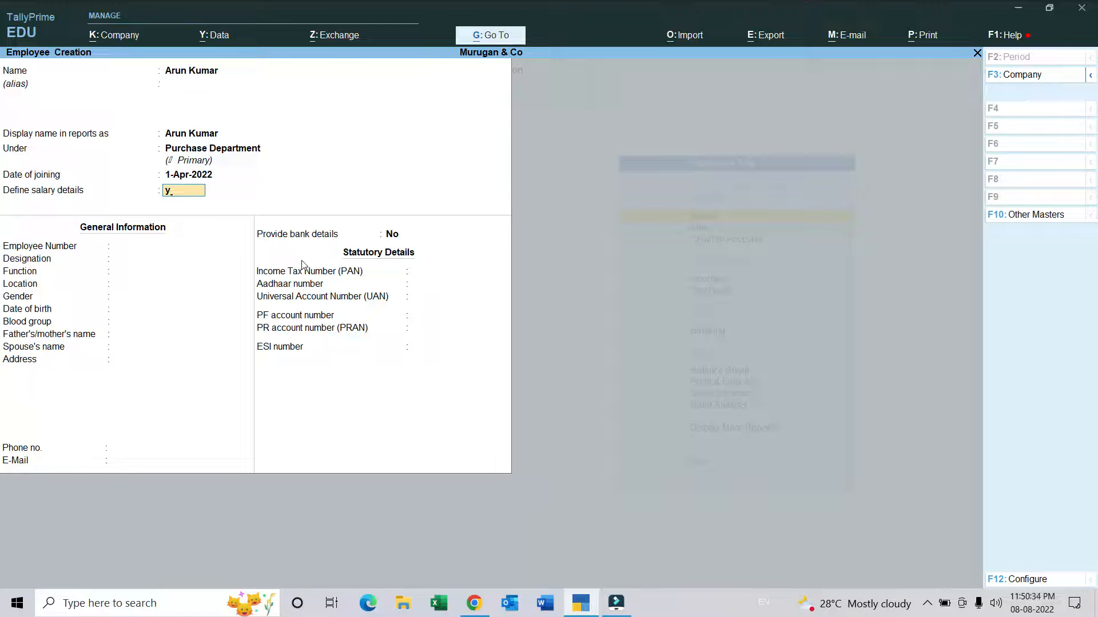
key(Return)
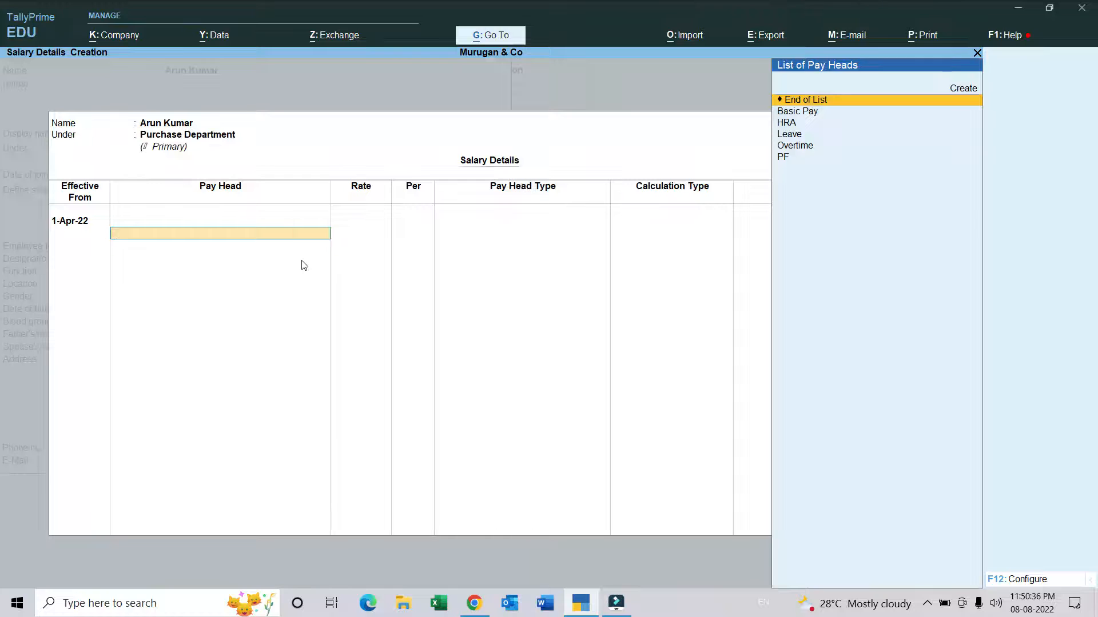
Step: Add the Basic Pay and HRA pay heads to the Purchase Department employee's salary details
key(Down)
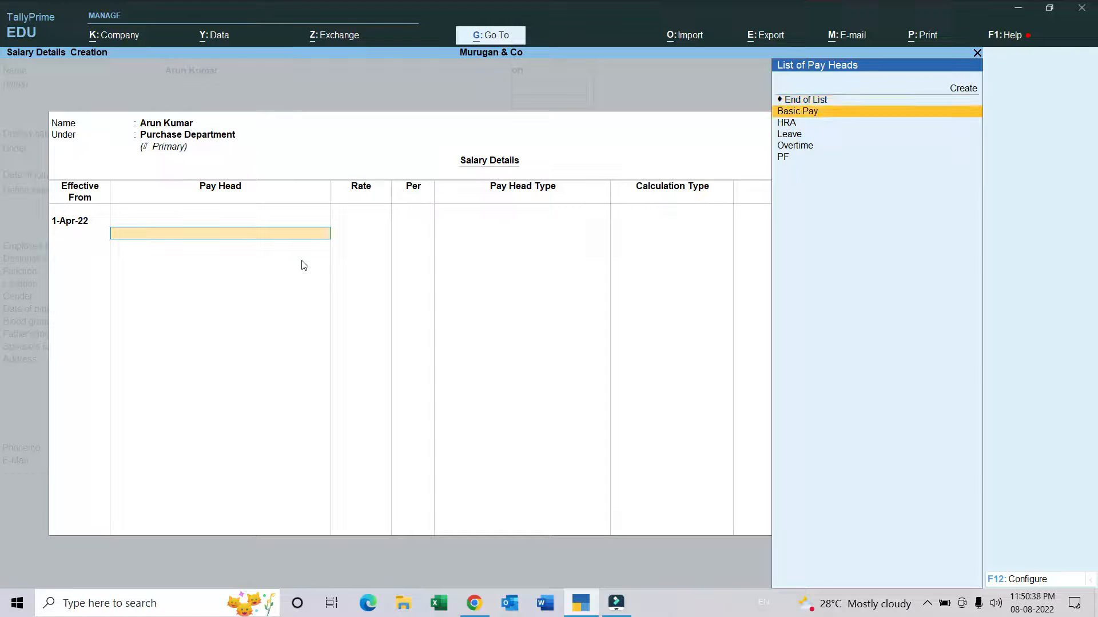
key(Return)
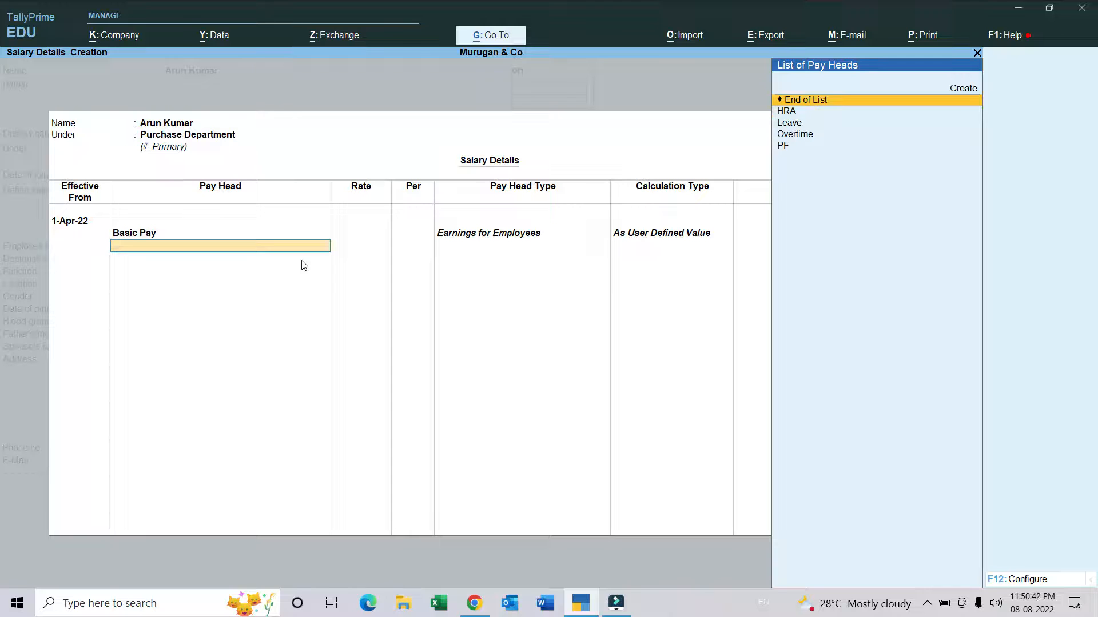
key(Down)
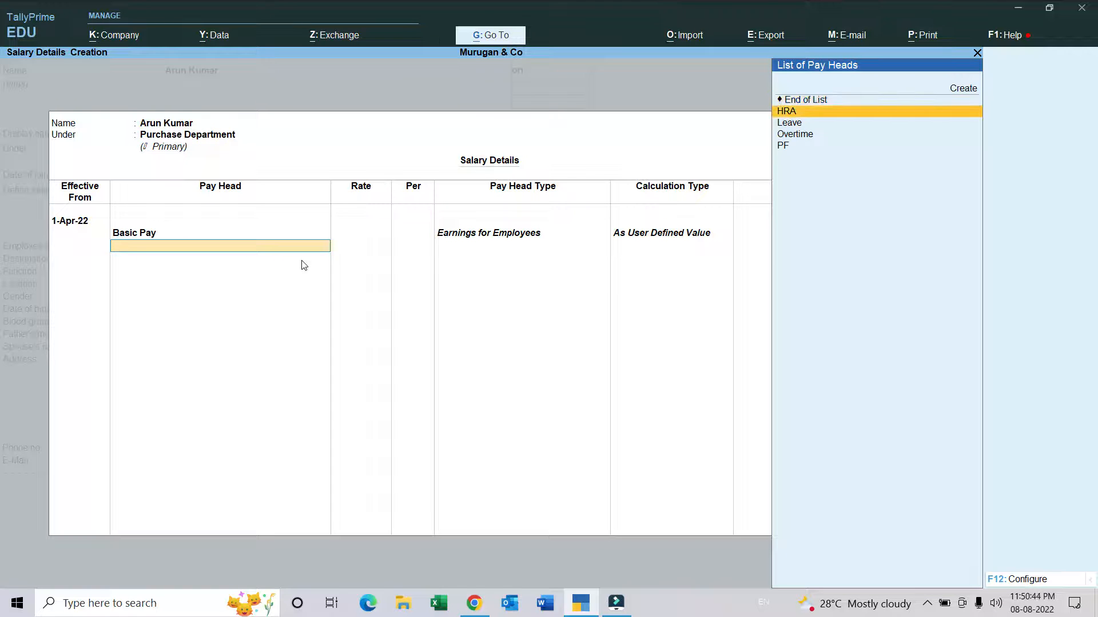
key(Return)
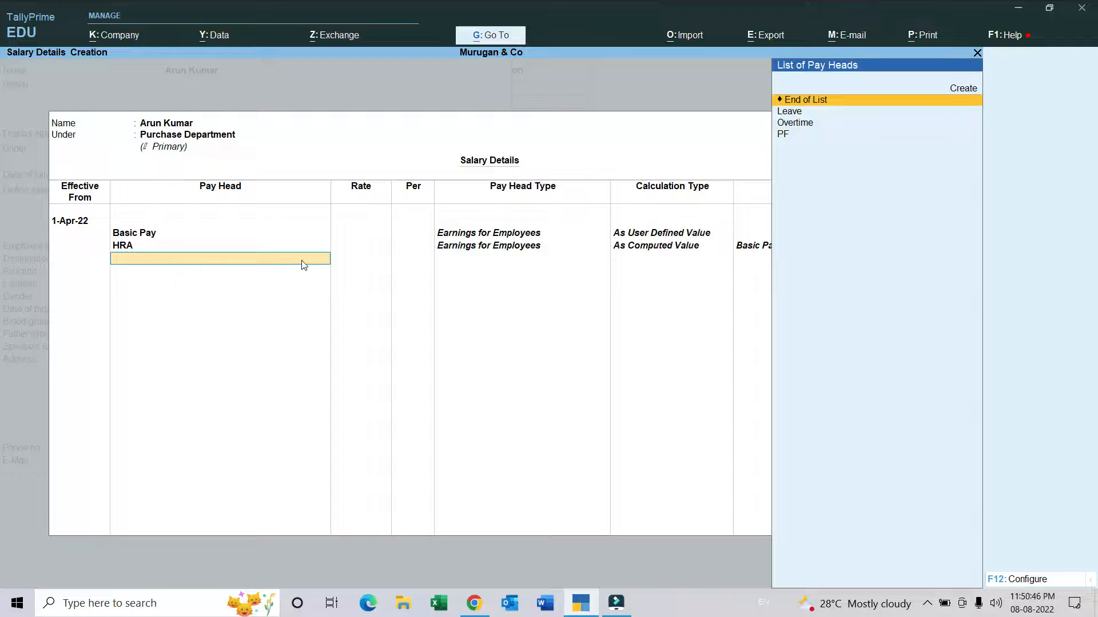
Step: Add the Leave pay head, calculate its daily rate as 25000/30, and enter 833.33 as the rate
key(Down)
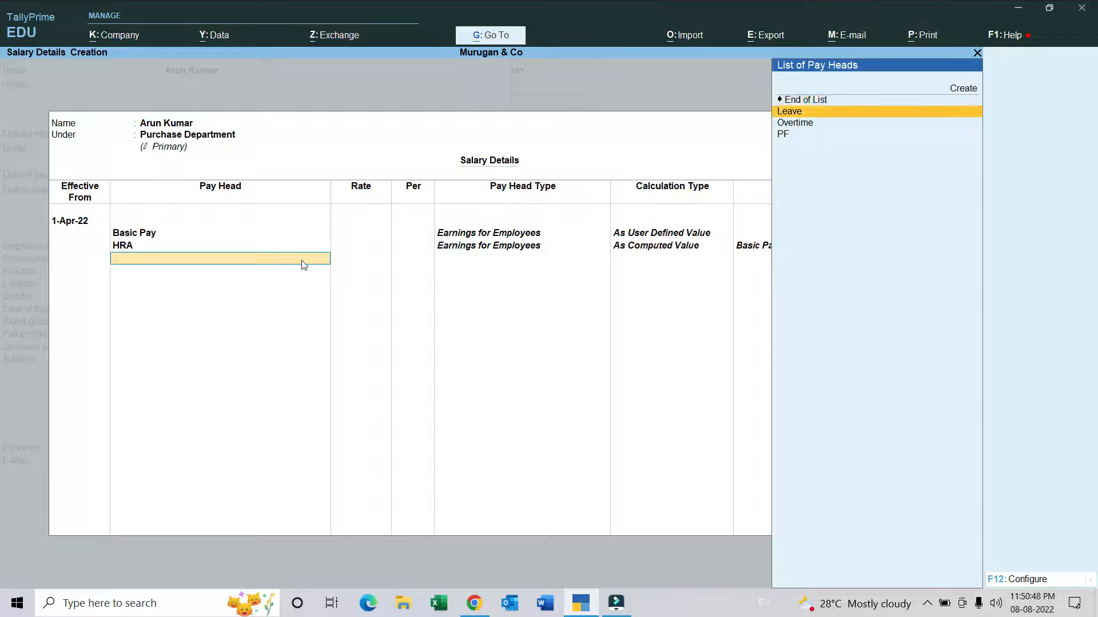
key(Return)
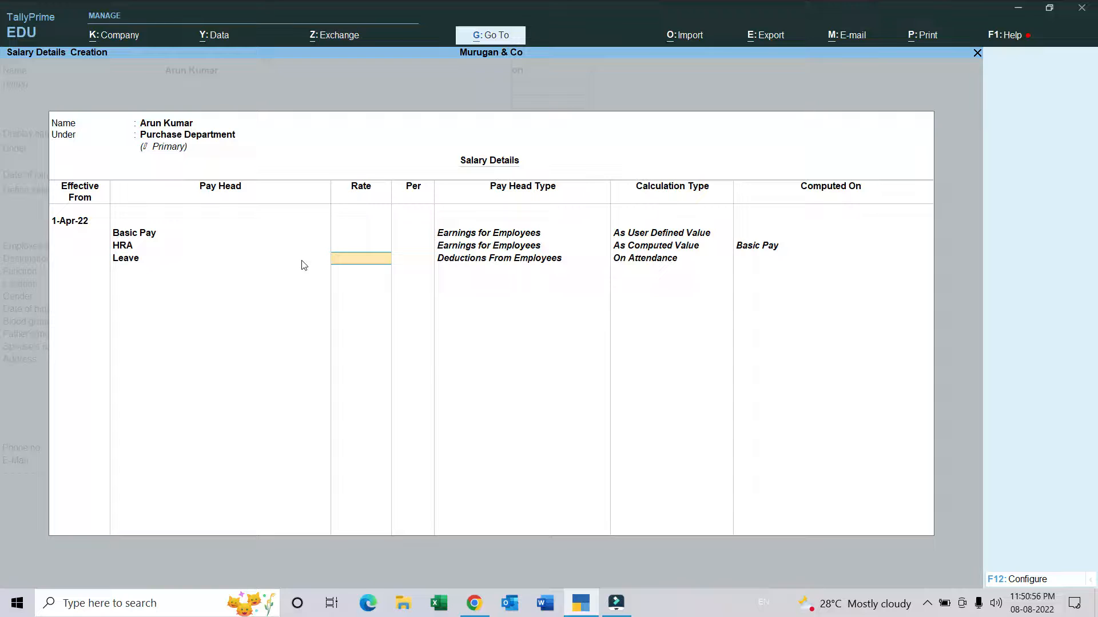
key(ctrl+n)
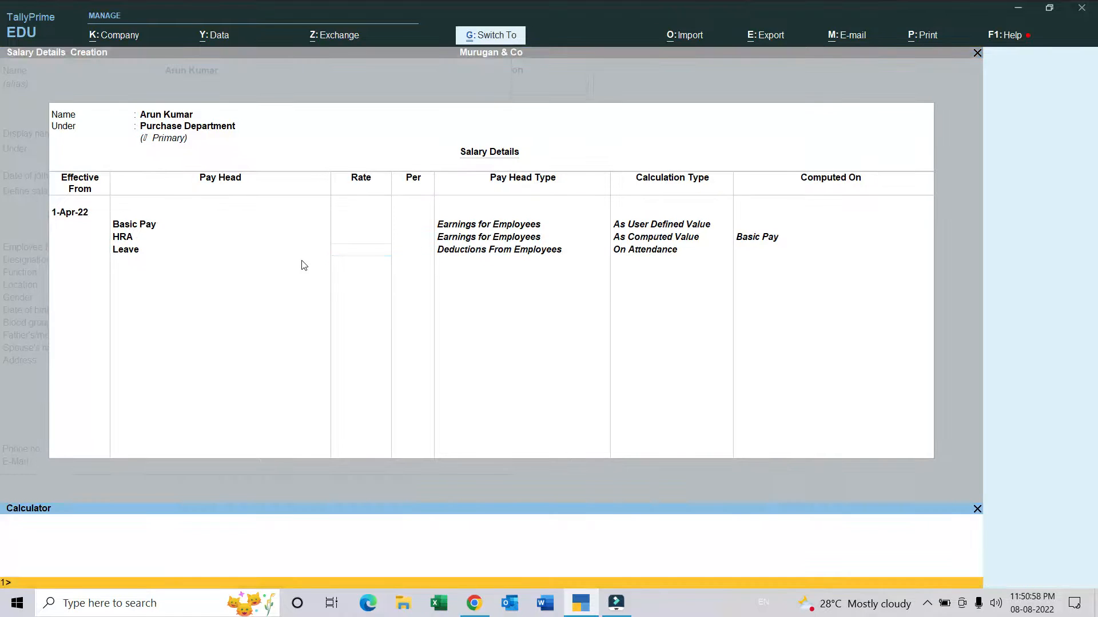
text(25000/30)
key(Return)
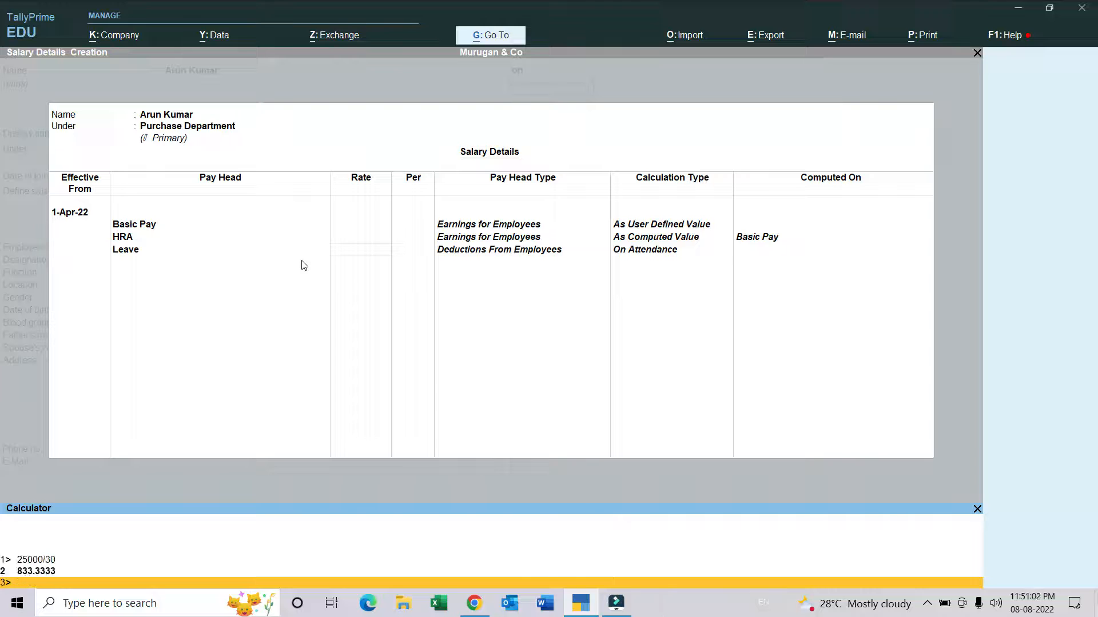
key(ctrl+m)
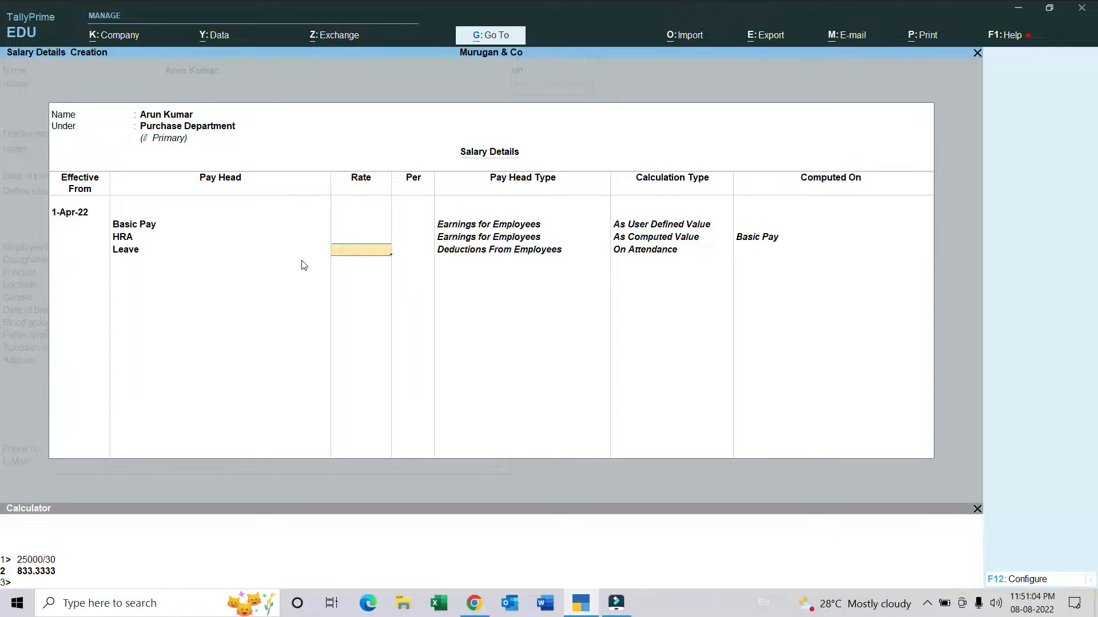
text(833.33)
key(Return)
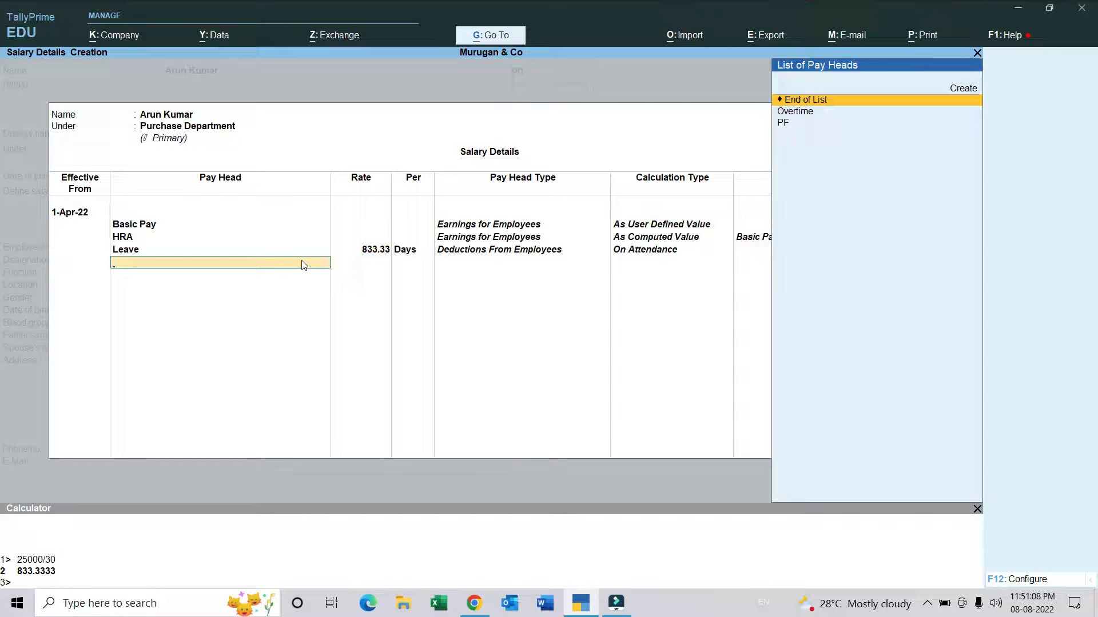
Step: Add the Overtime pay head with an hourly rate of 104.17, calculated as 833.3333/8
key(Down)
key(Return)
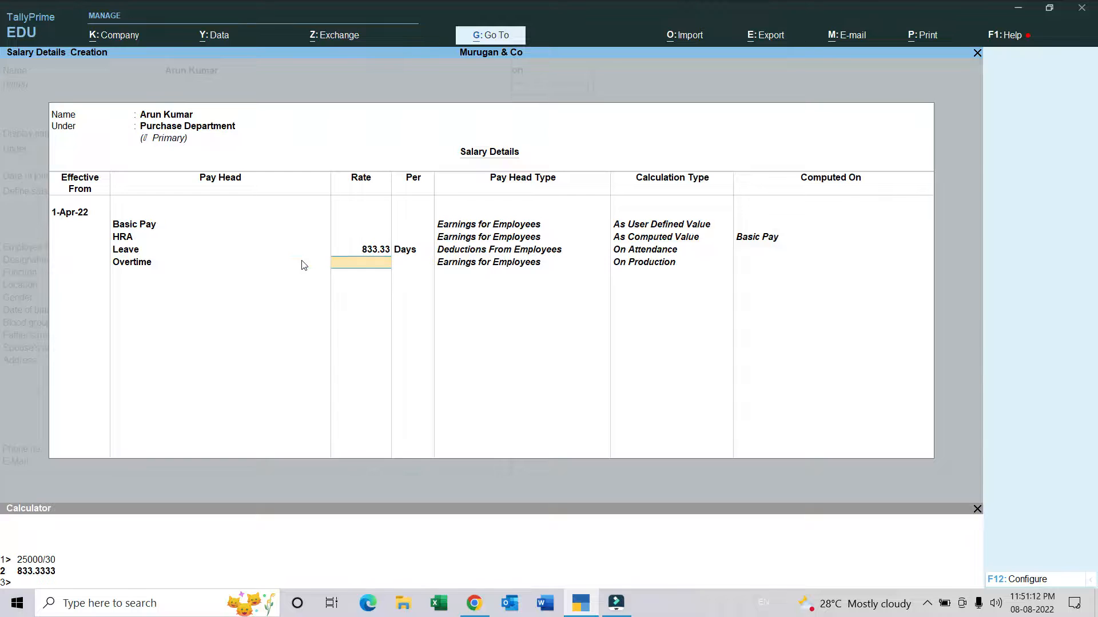
key(ctrl+n)
text(833.3333)
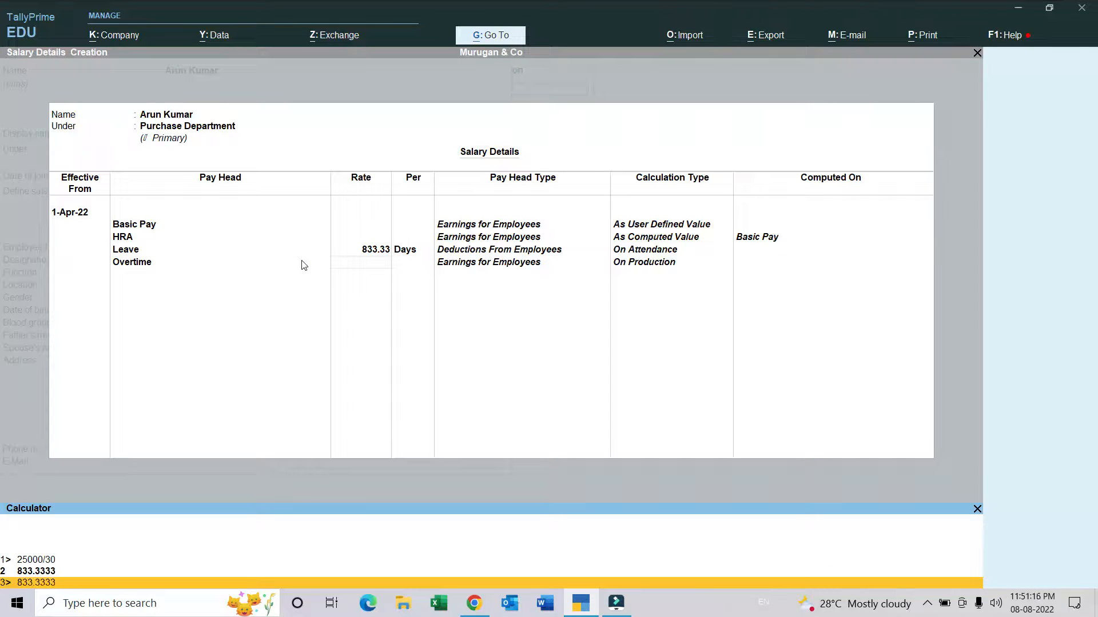
text(/8)
key(Return)
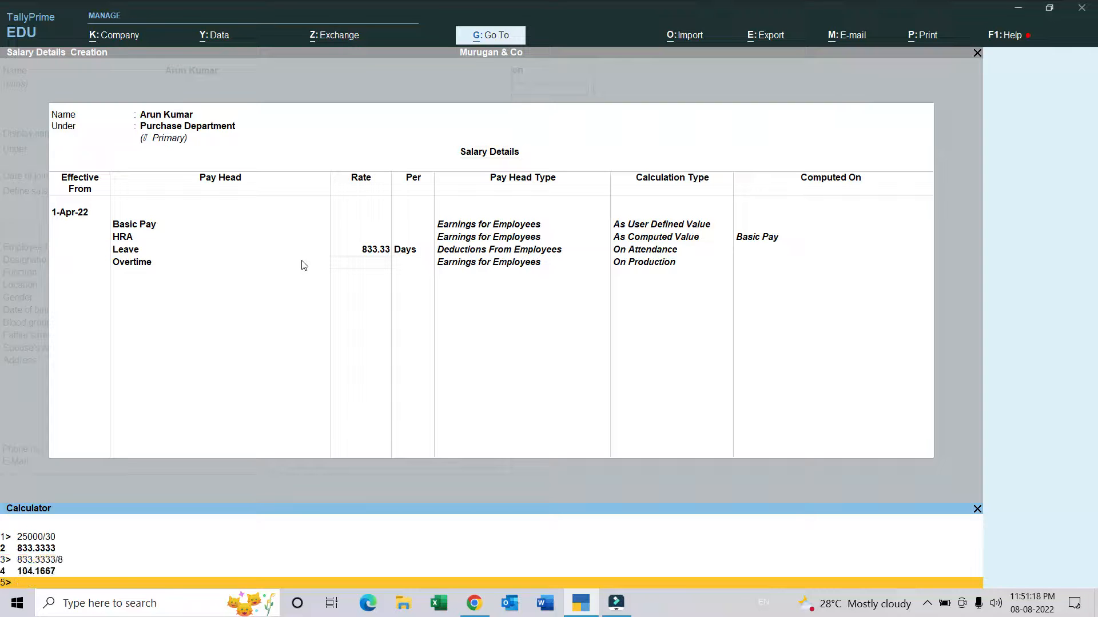
key(ctrl+m)
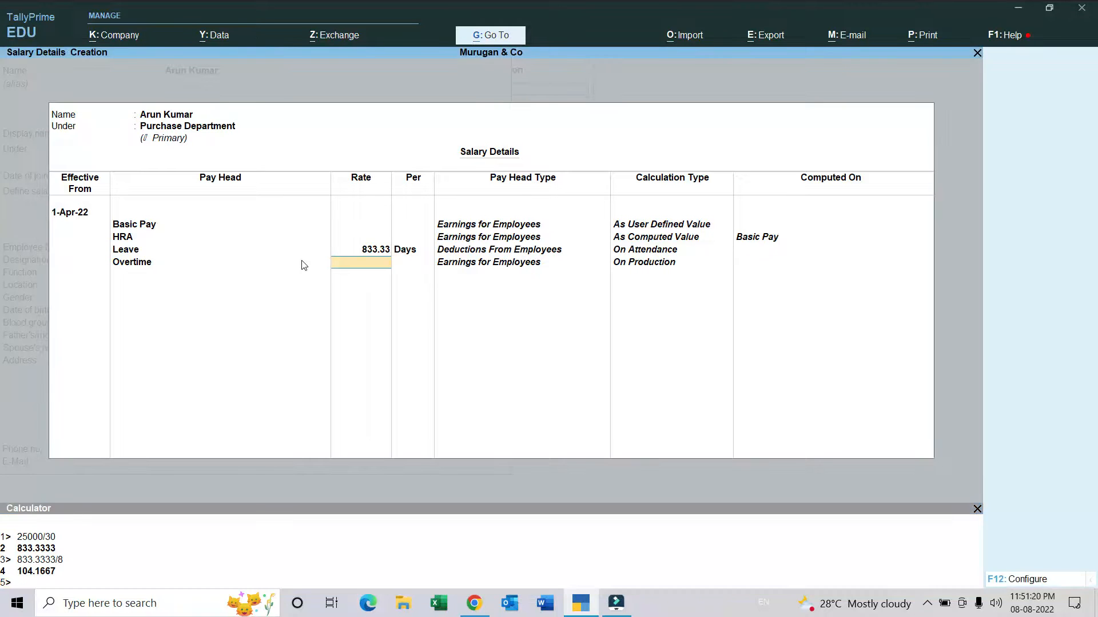
key(ctrl+m)
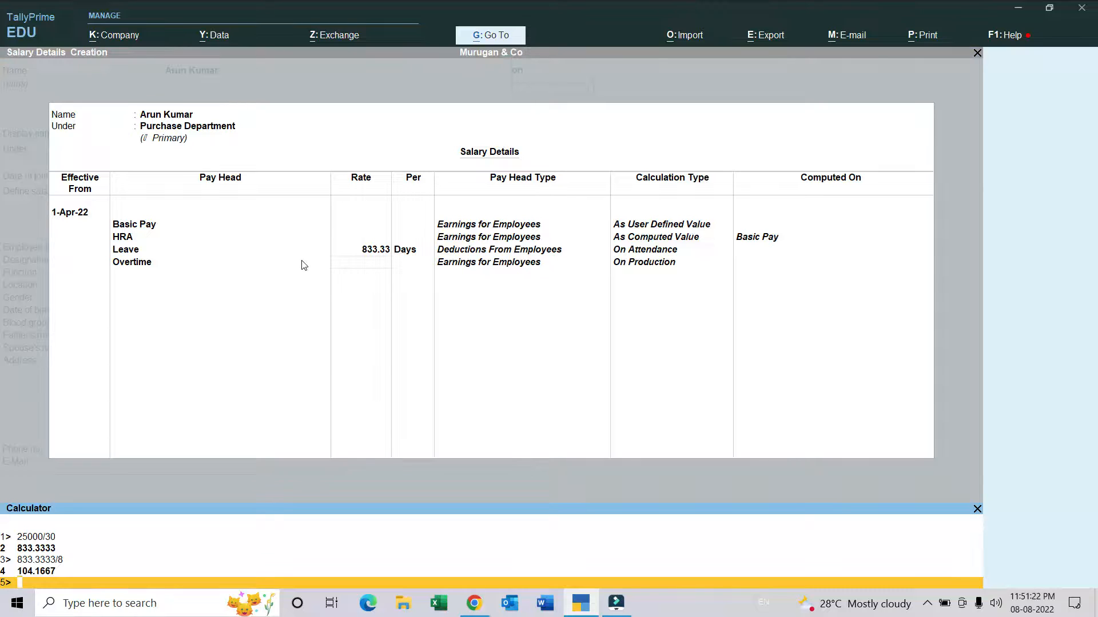
key(Up)
key(Return)
Step: Add the PF pay head and finish the Purchase Department employee's salary details
key(Return)
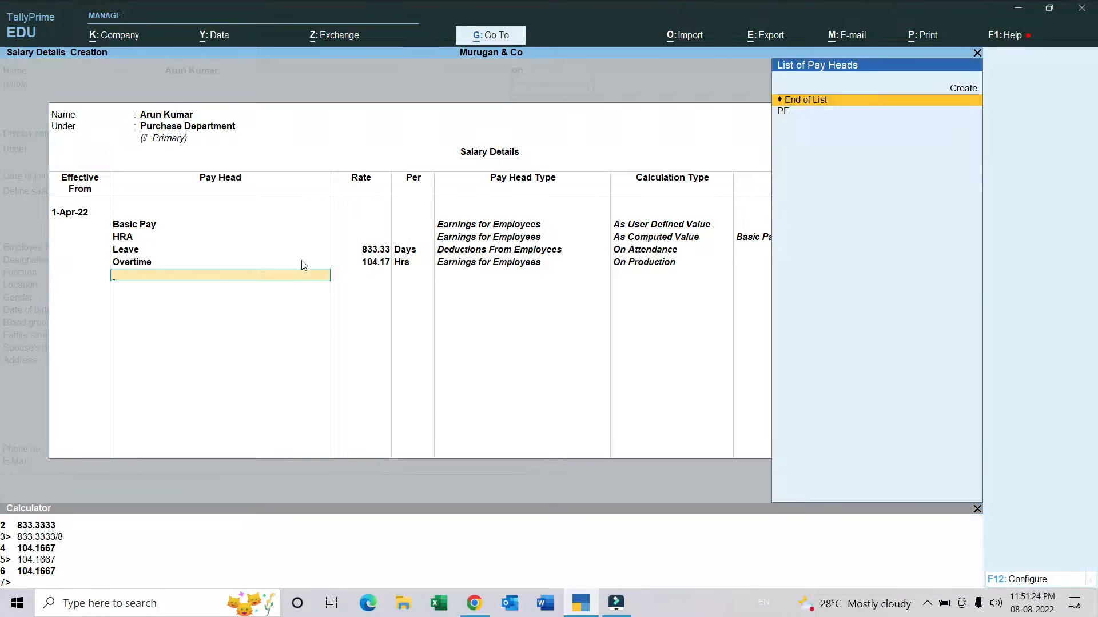
key(Down)
key(Return)
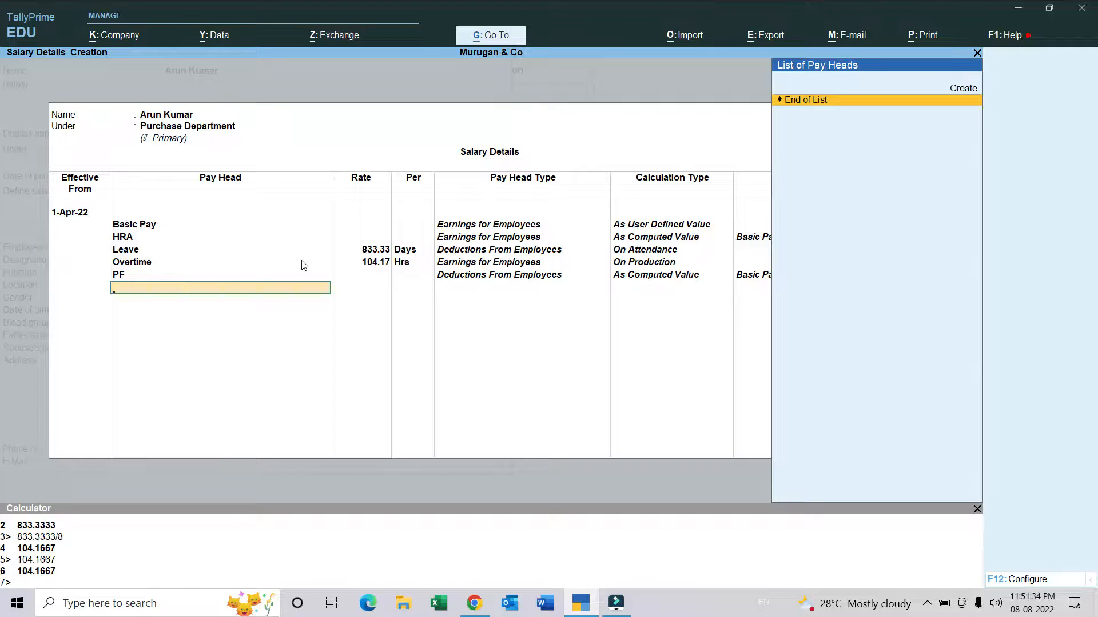
key(Return)
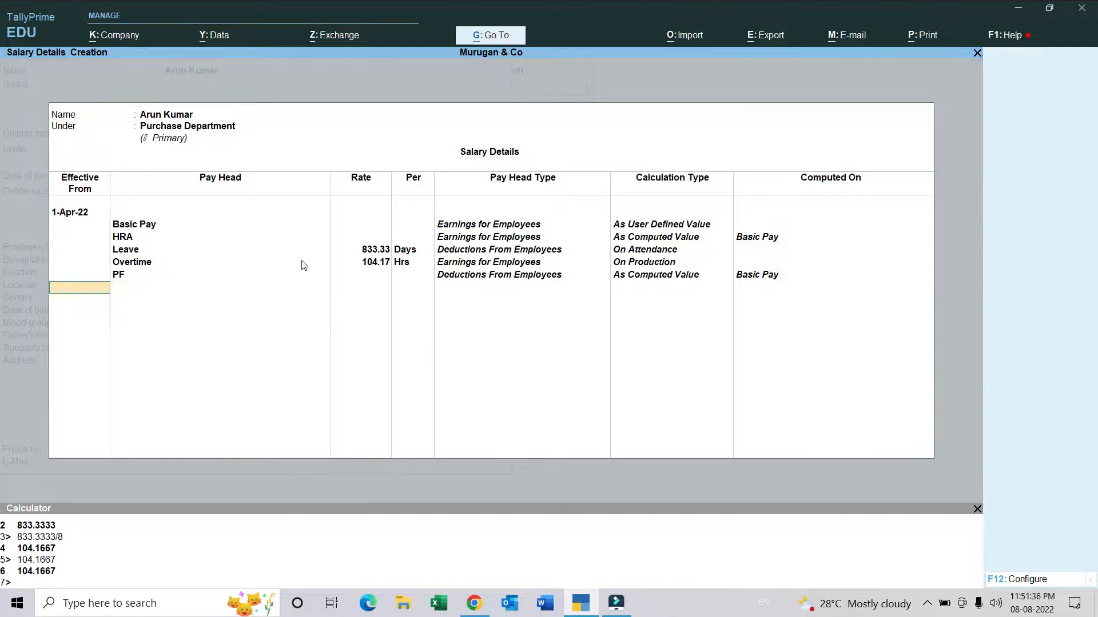
key(Return)
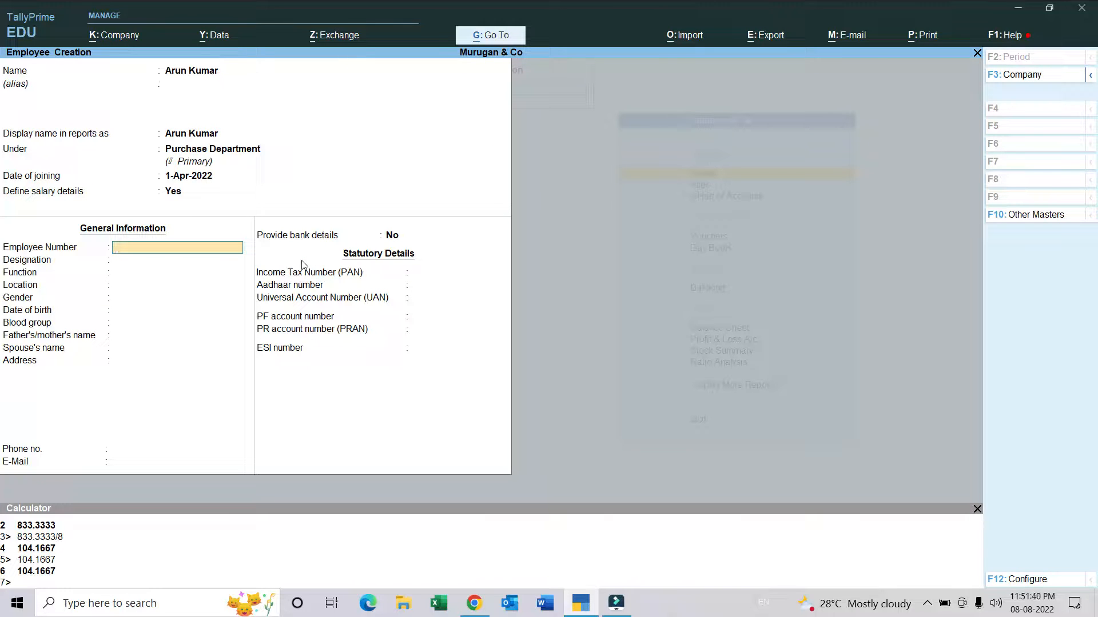
Step: Enter the employee number, the designation Office Staff and the location Erode, leaving the function blank
text(001)
key(Return)
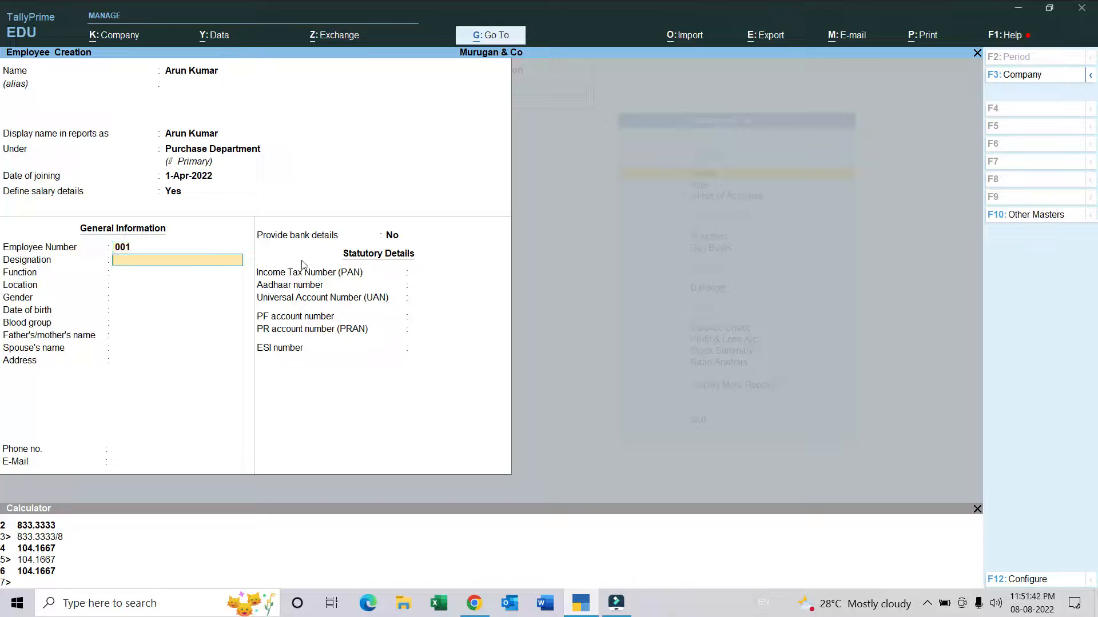
text(Office Staff)
key(Return)
key(Return)
text(Erode)
key(Return)
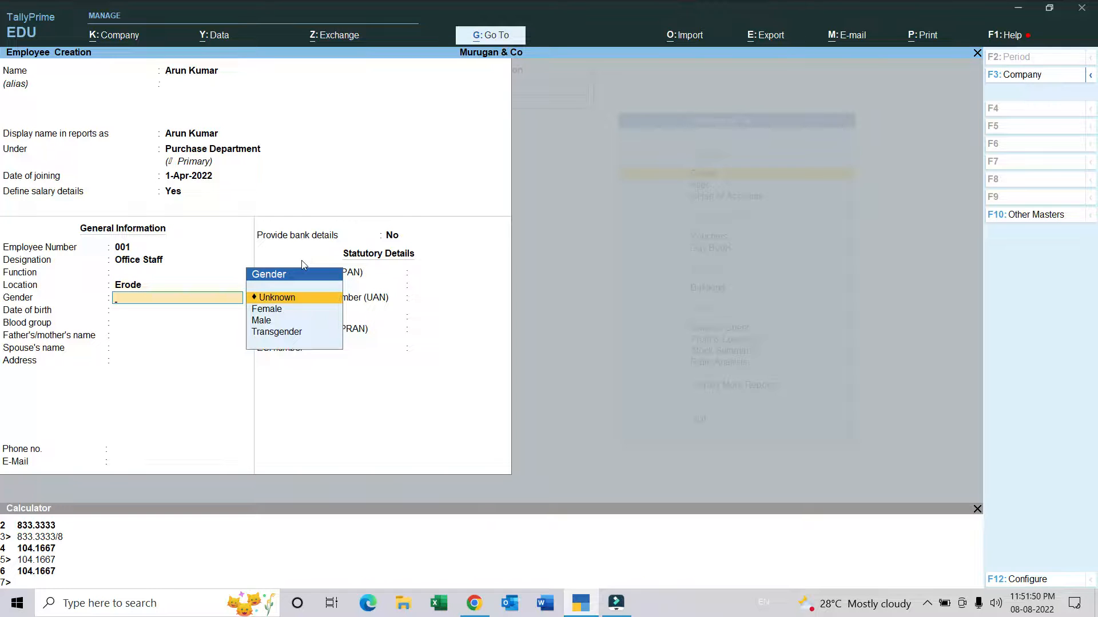
Step: Set the employee's gender to Male and enter the date of birth
key(Down)
key(Down)
key(Return)
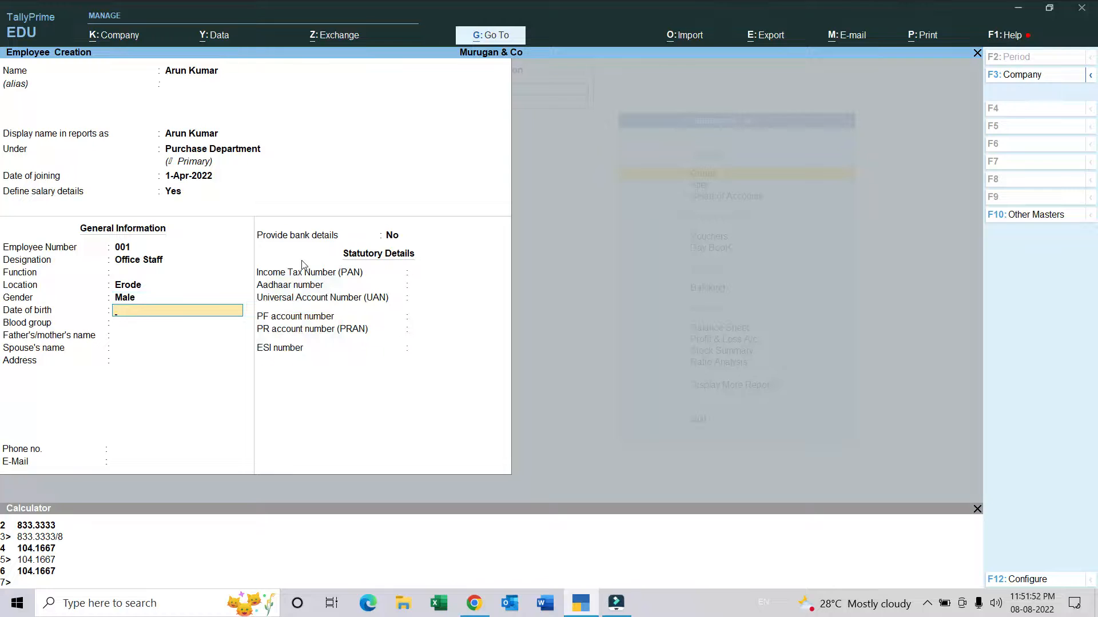
text(3)
key(BackSpace)
text(31/5/2)
key(BackSpace)
text(97)
key(Return)
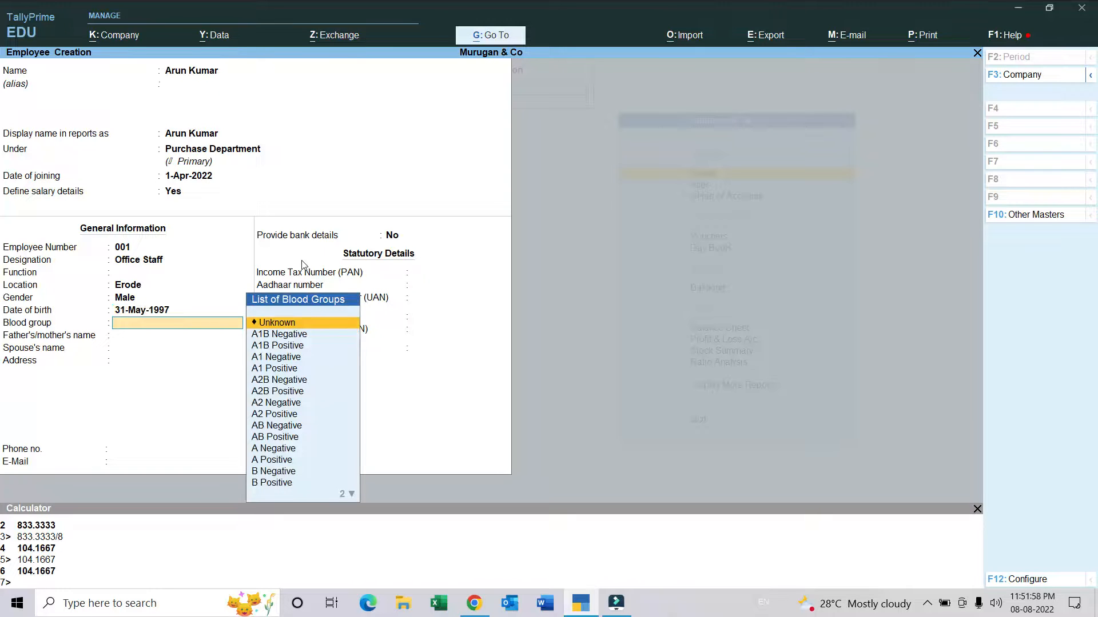
Step: Set the blood group to A1B Positive, leave the contact and statutory details blank, and save the employee master
key(Down)
key(Down)
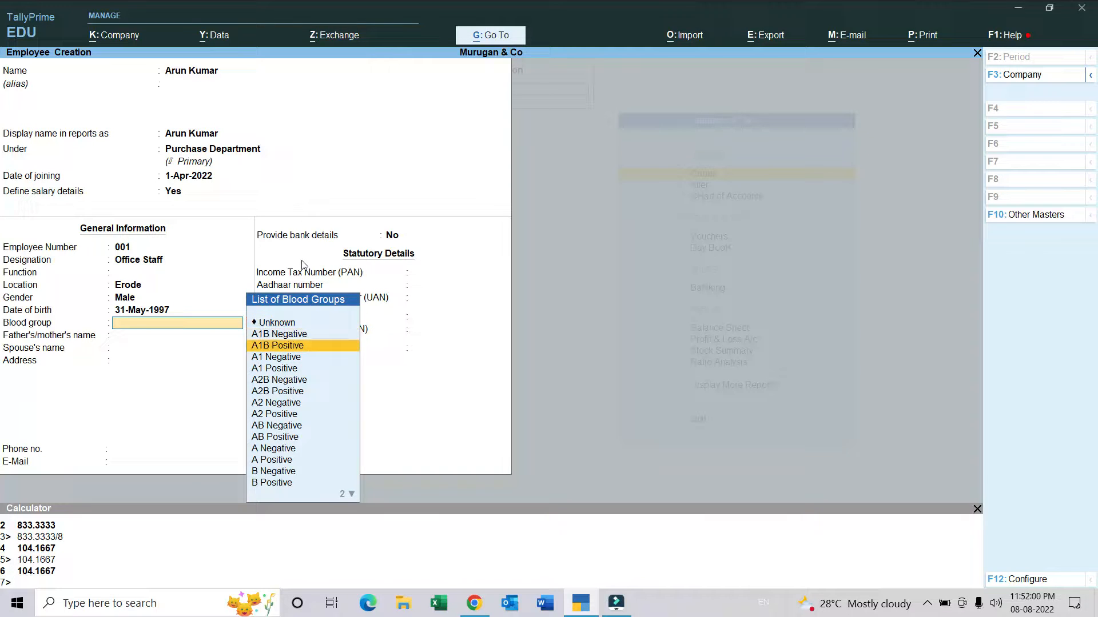
key(Return)
key(Return)
key(Return)
key(Return)
key(Return)
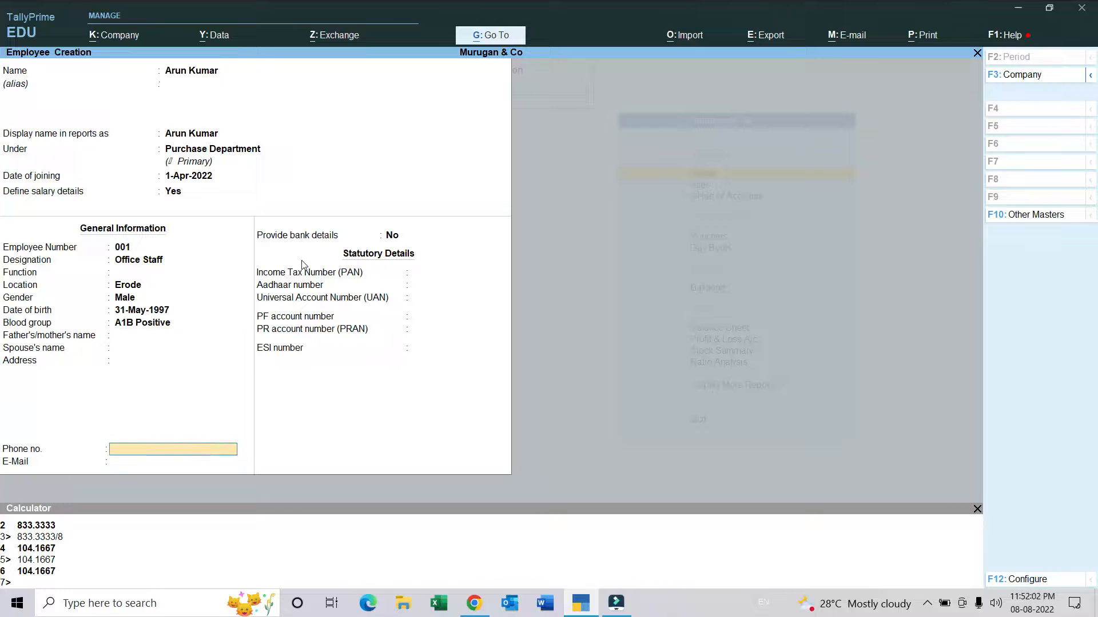
key(Return)
key(Return)
key(Return)
key(Return)
key(Return)
key(Return)
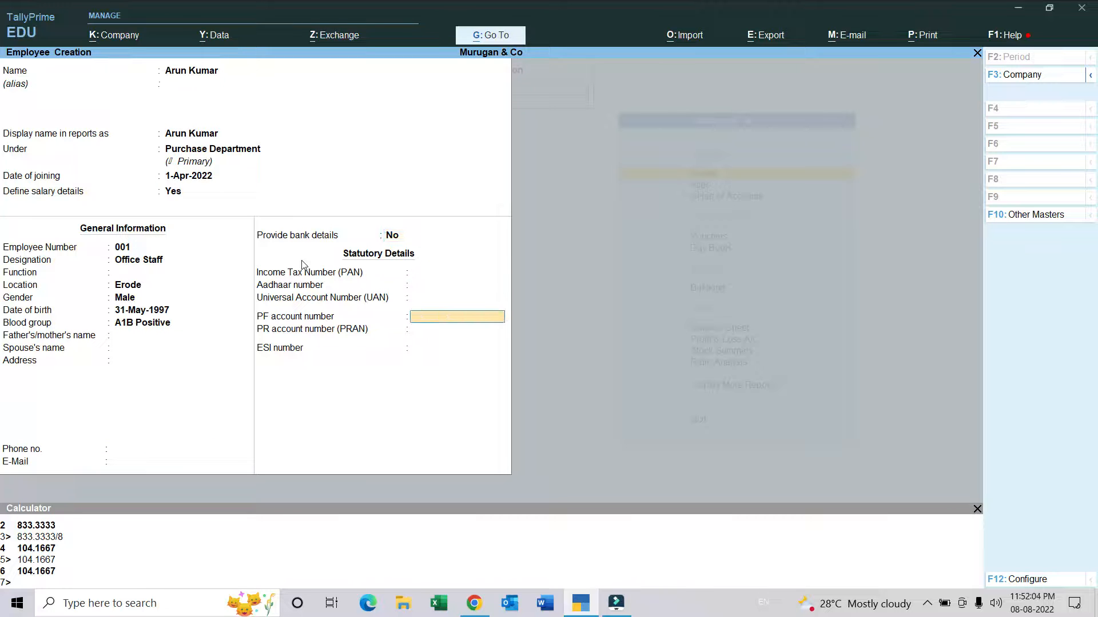
key(Return)
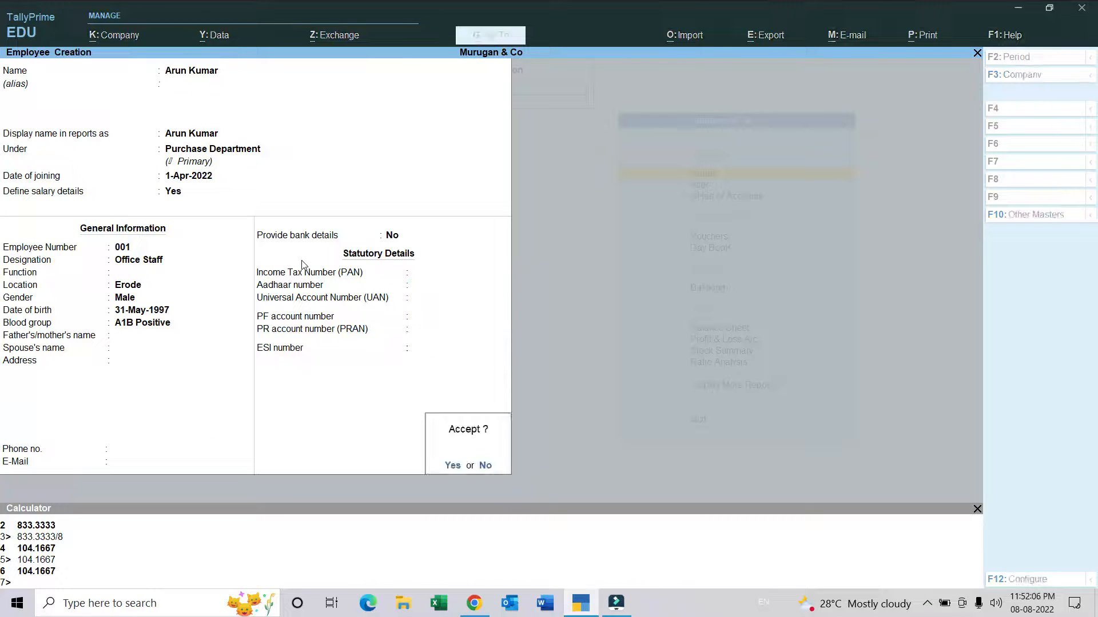
key(Return)
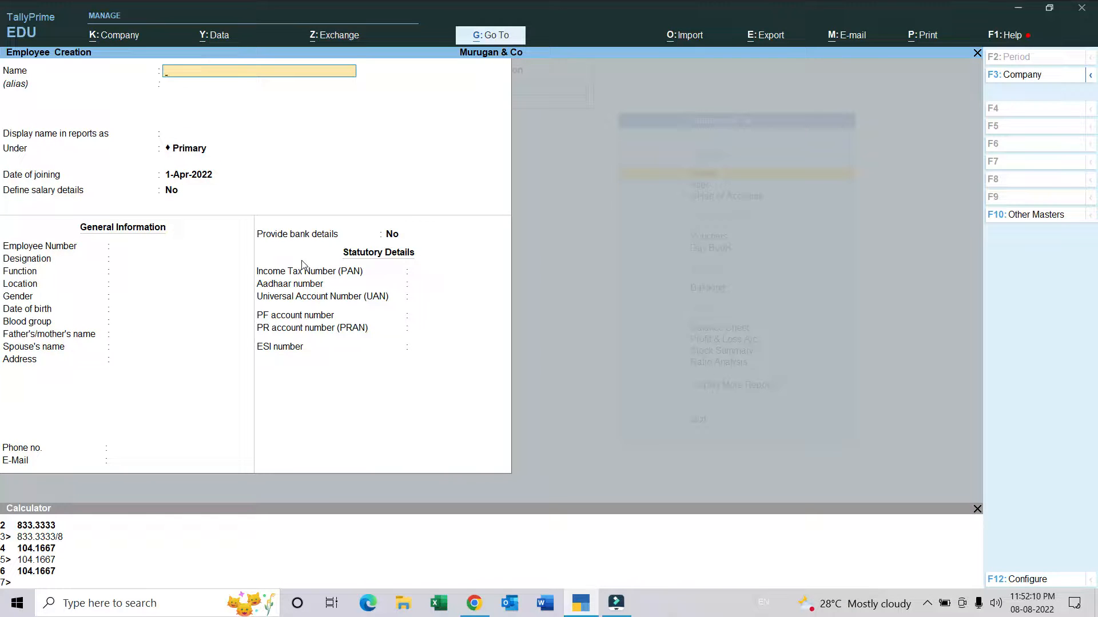
Step: Enter the second employee's name in a new employee master, keeping it as the display name in reports
text(Vinothini)
key(Return)
key(Return)
key(Return)
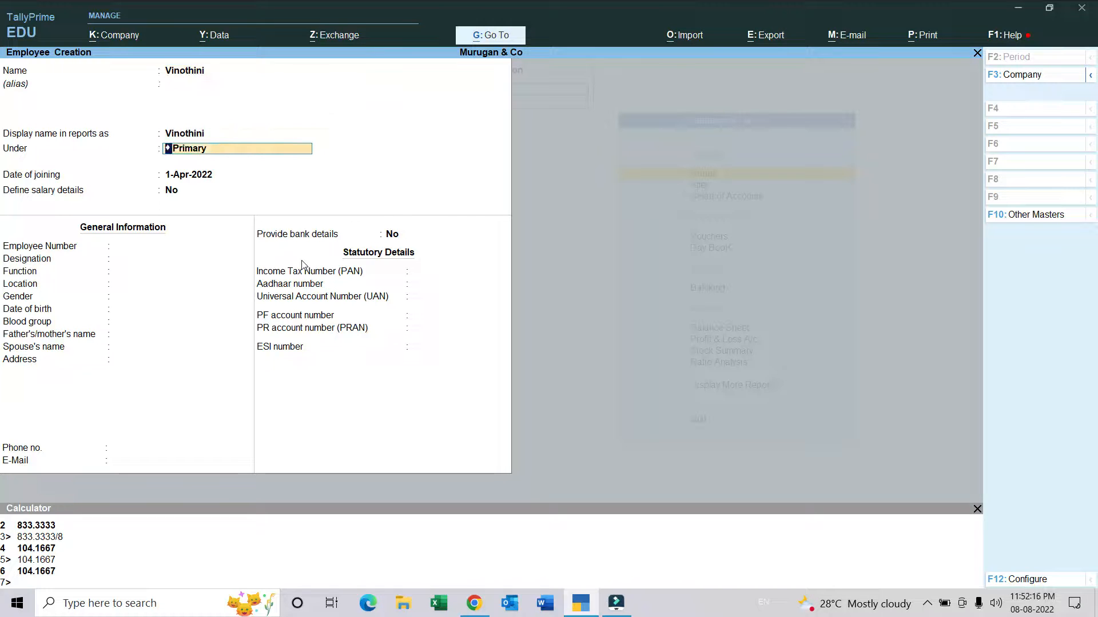
Step: Assign the second employee to the Sales Department group, keep 1-Apr-2022 as the date of joining, and choose to define salary details
key(Down)
key(Down)
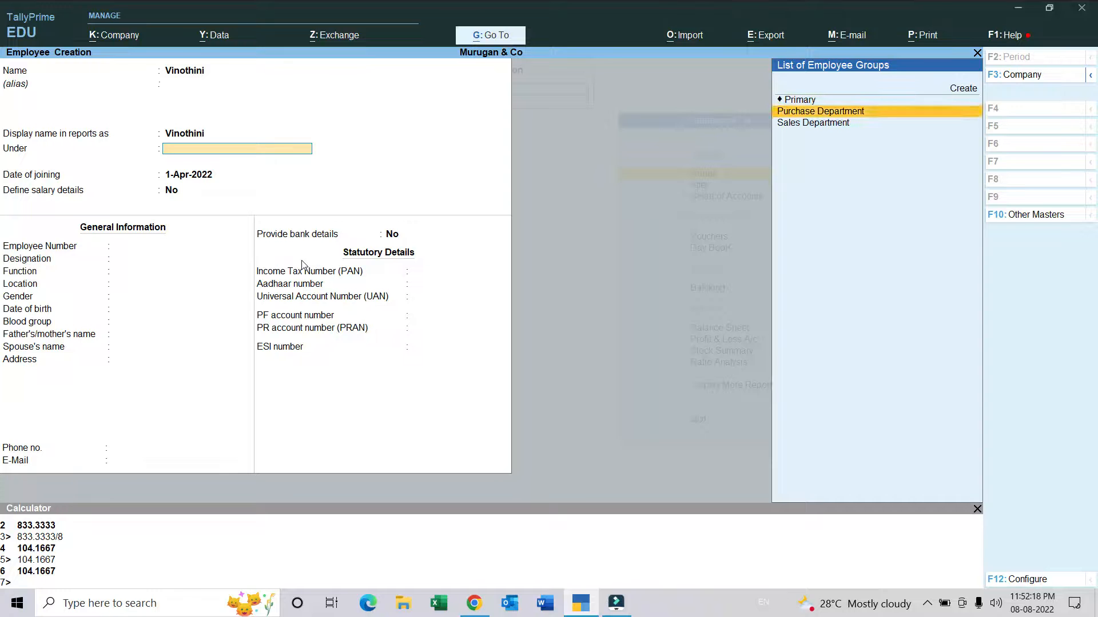
key(Return)
key(Return)
text(y)
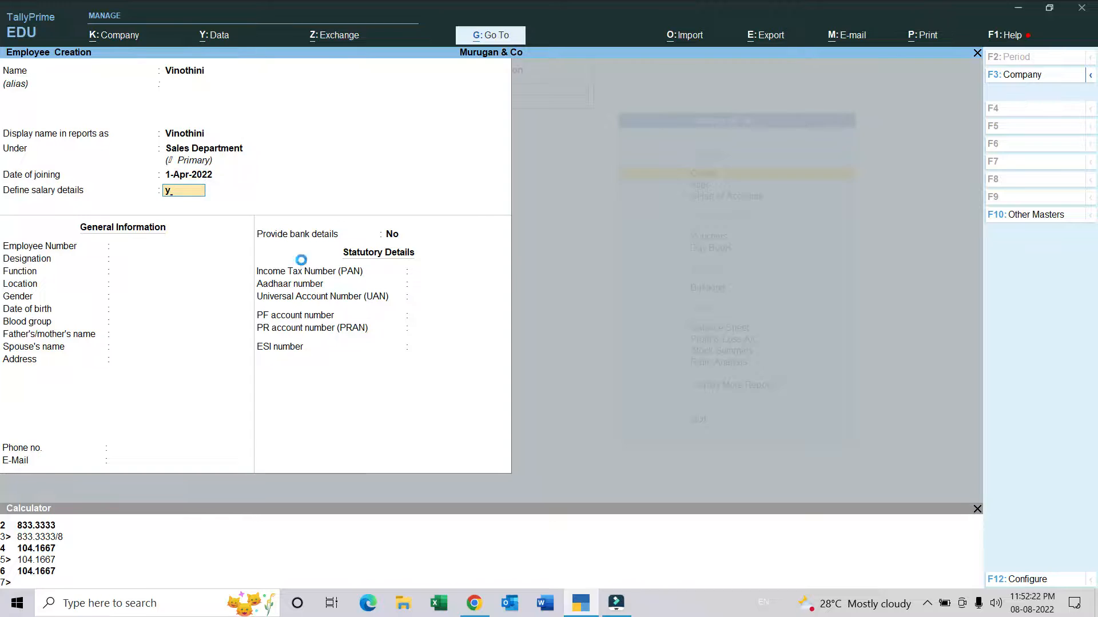
key(Return)
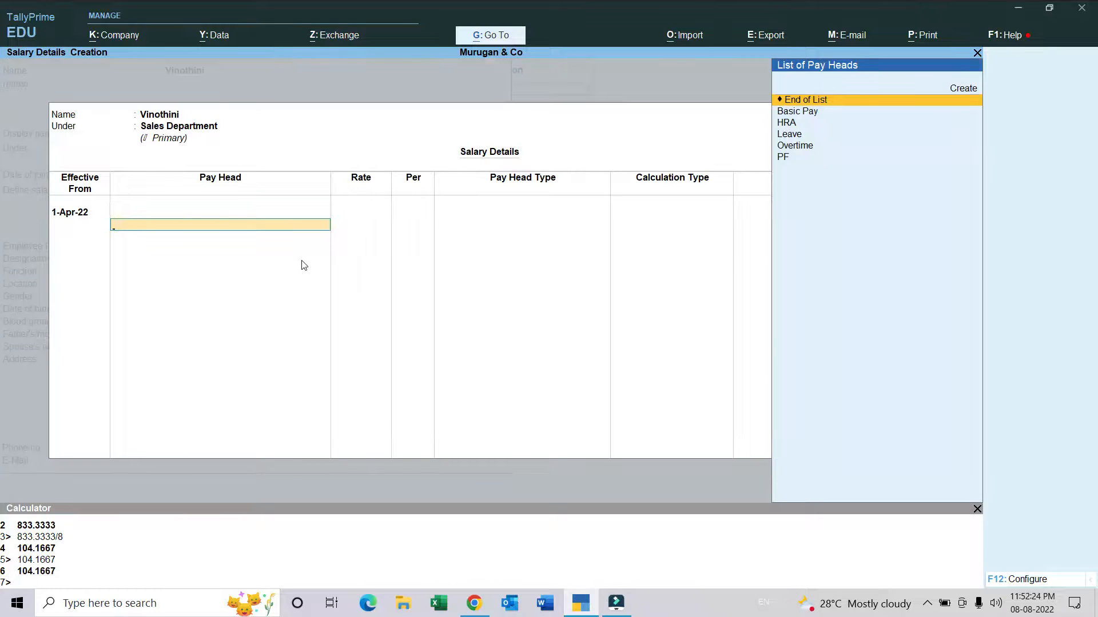
Step: Add the Basic Pay and HRA pay heads to the Sales Department employee's salary details
key(Down)
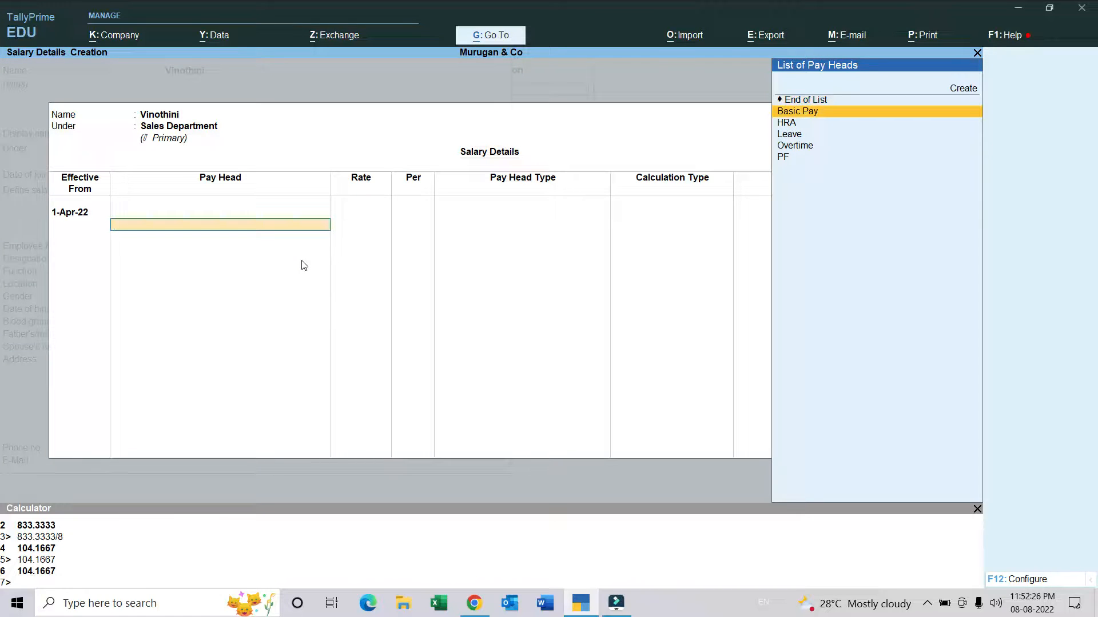
key(Return)
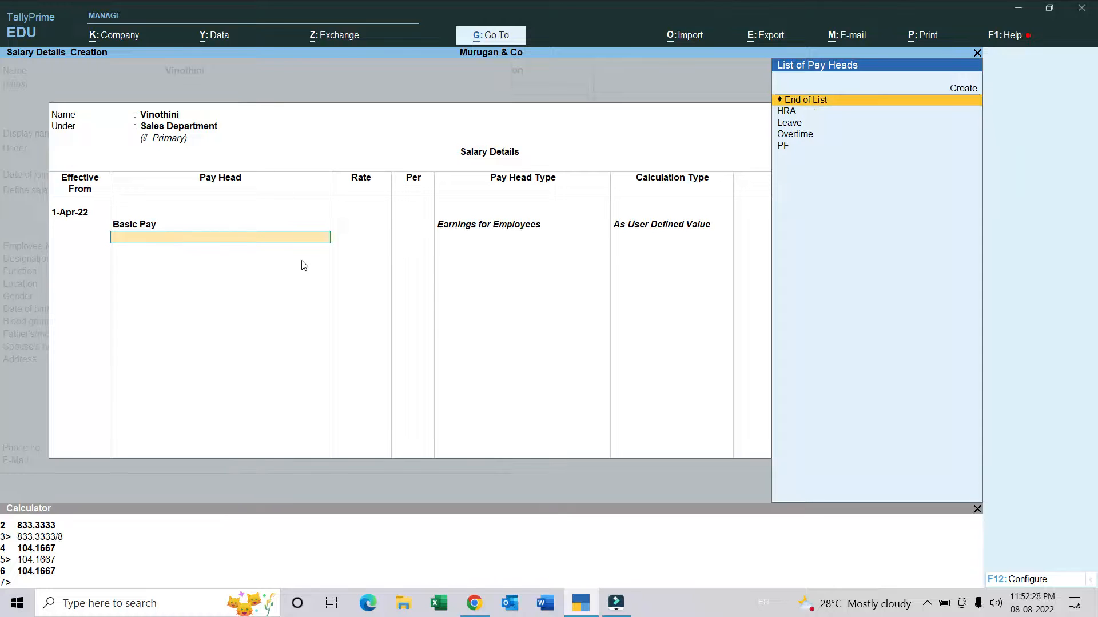
key(Down)
key(Return)
Step: Add the Leave pay head to the Sales Department employee's salary details and calculate its daily rate as 28000/30
key(Down)
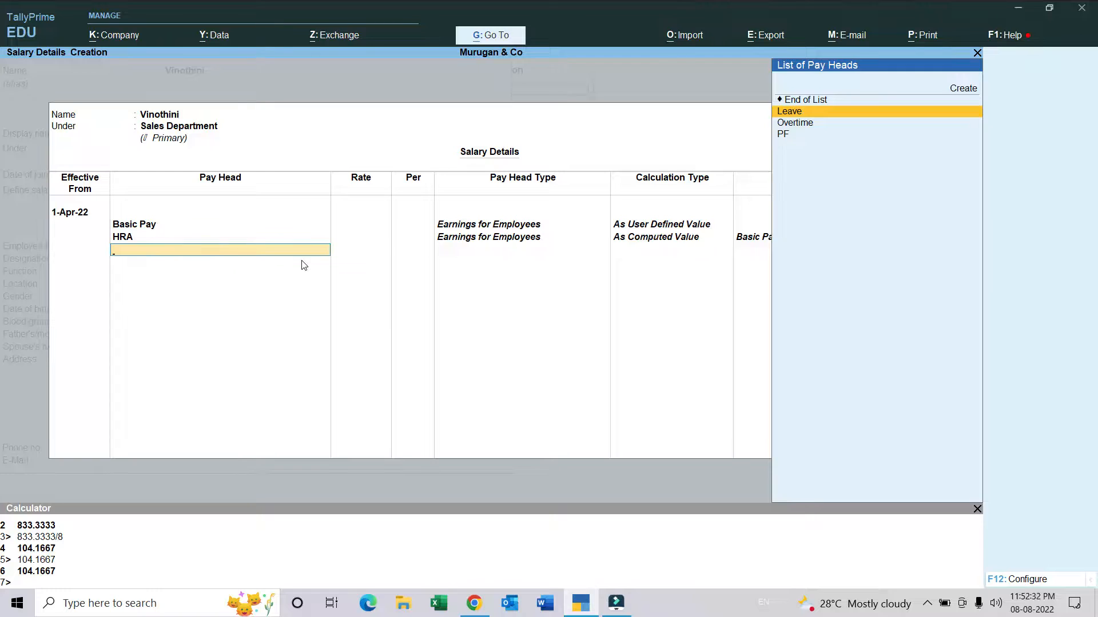
key(Return)
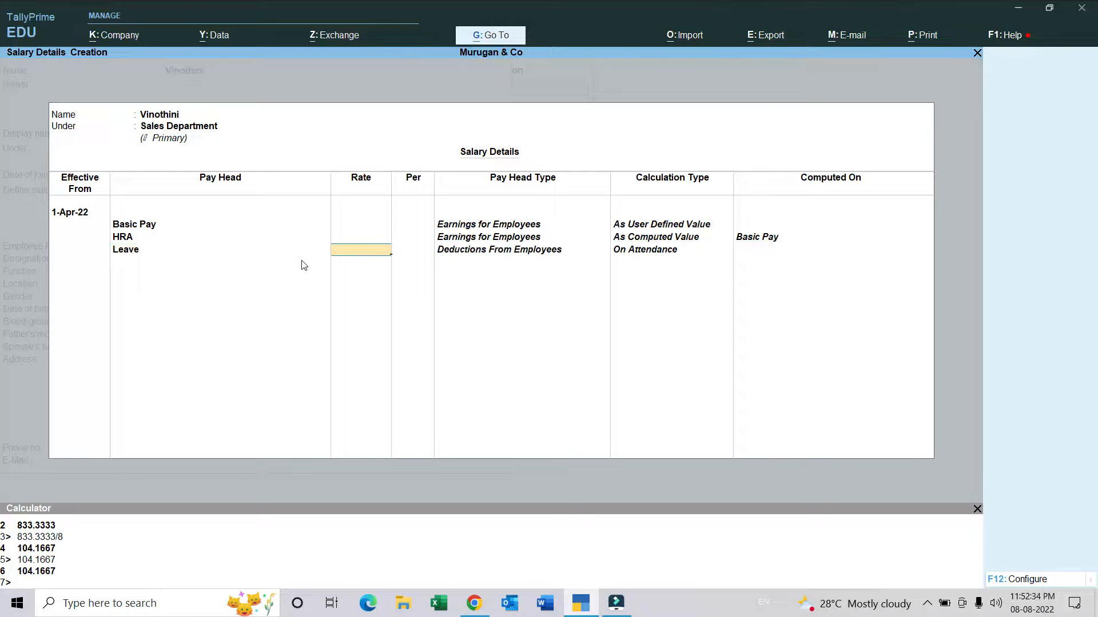
key(ctrl+n)
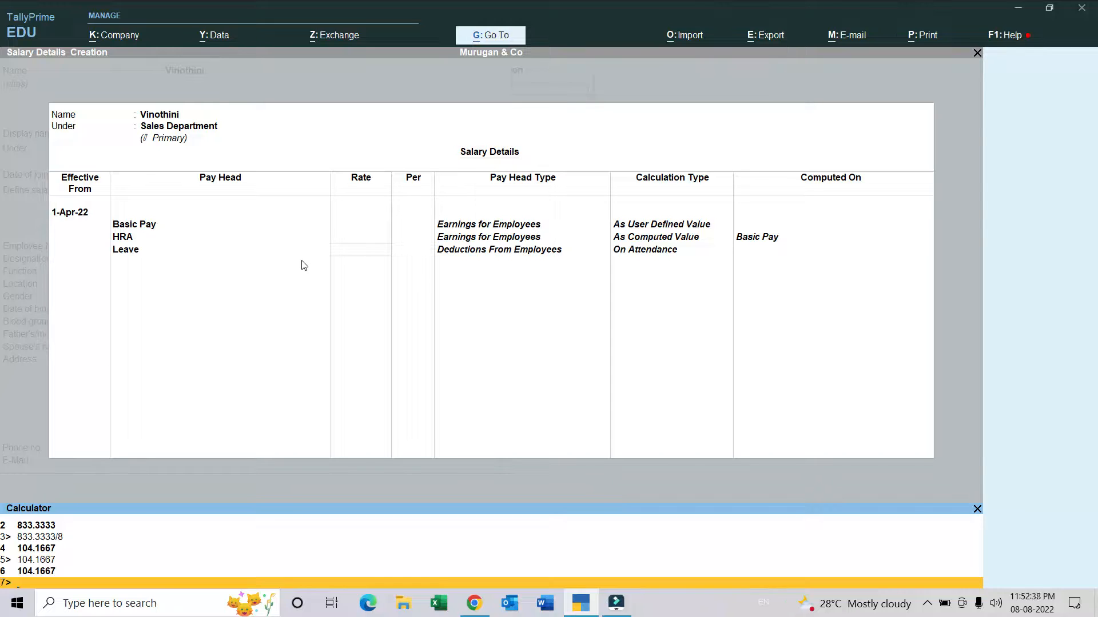
text(28000/30)
key(Return)
Step: Discard the salary details entered so far and re-add Basic Pay, HRA and Leave effective from 2-Apr-22
key(Escape)
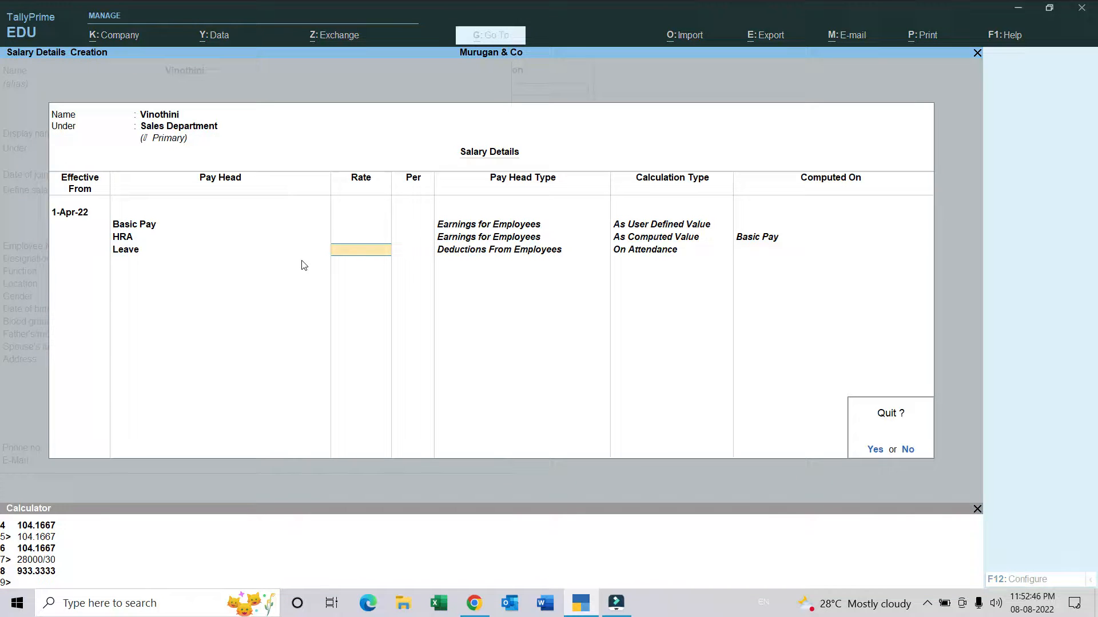
key(y)
key(Return)
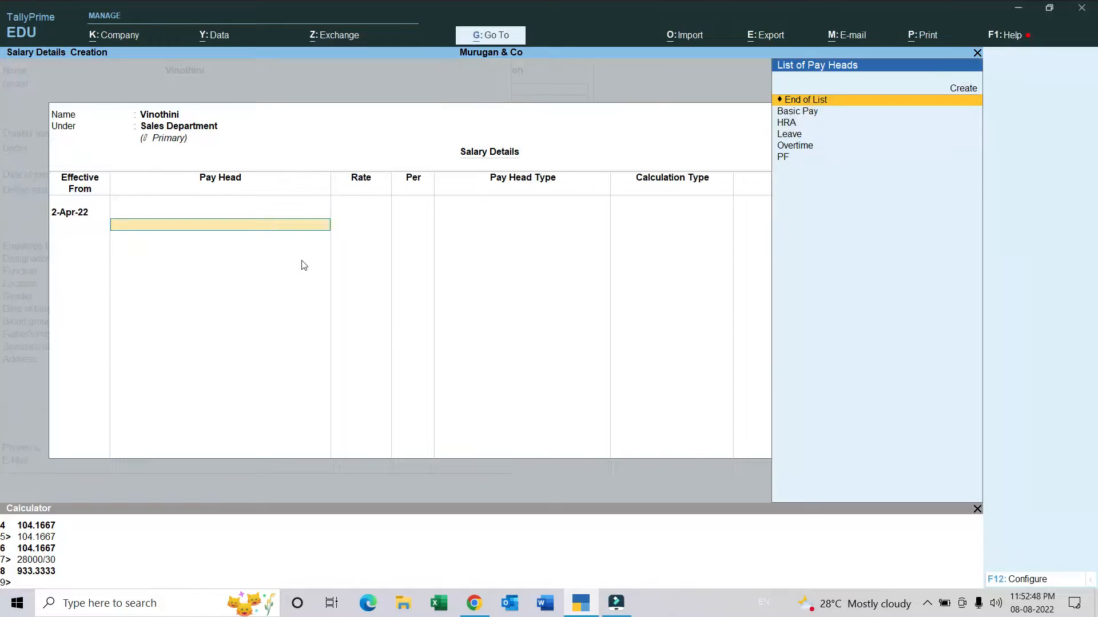
key(Down)
key(Return)
key(Down)
key(Return)
key(Down)
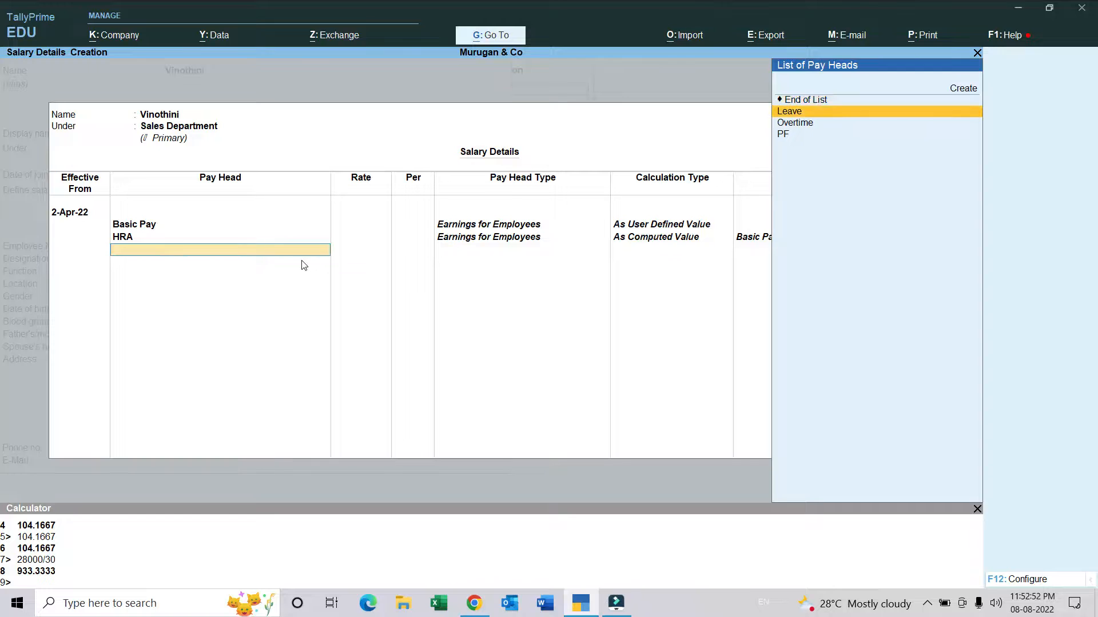
key(Return)
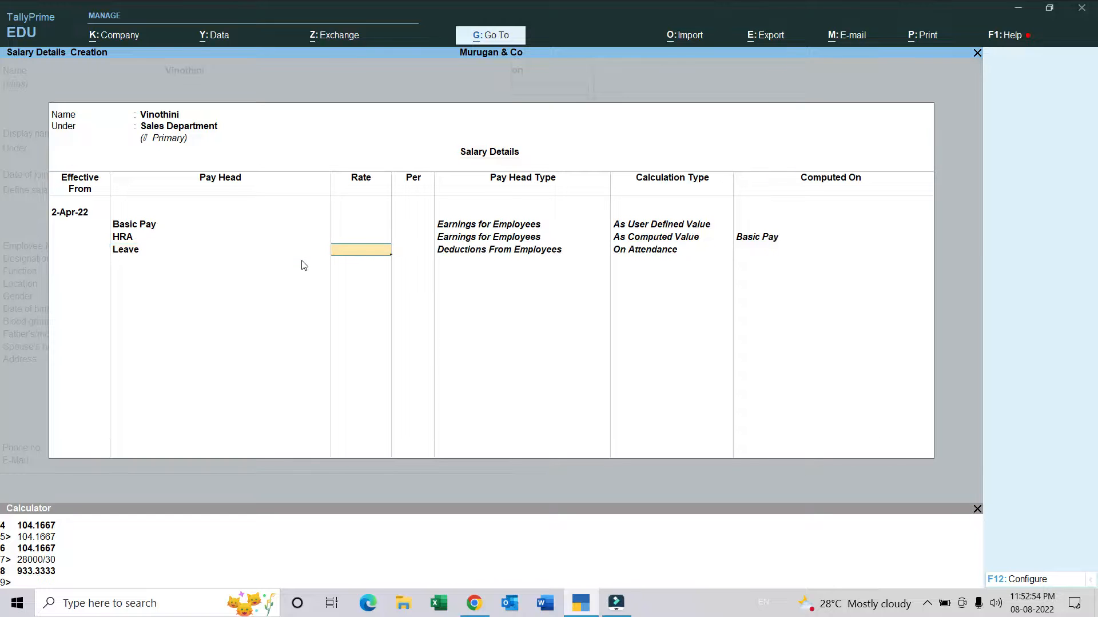
Step: Set the Leave rate to 933.33 per day by reusing the calculator result
key(ctrl+n)
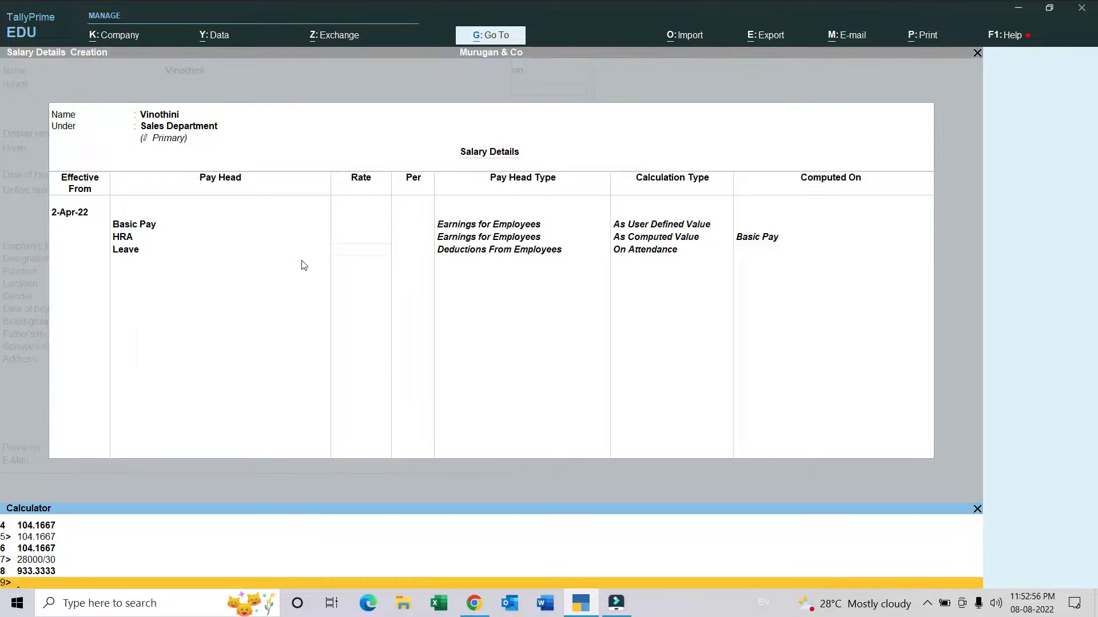
key(Up)
key(Return)
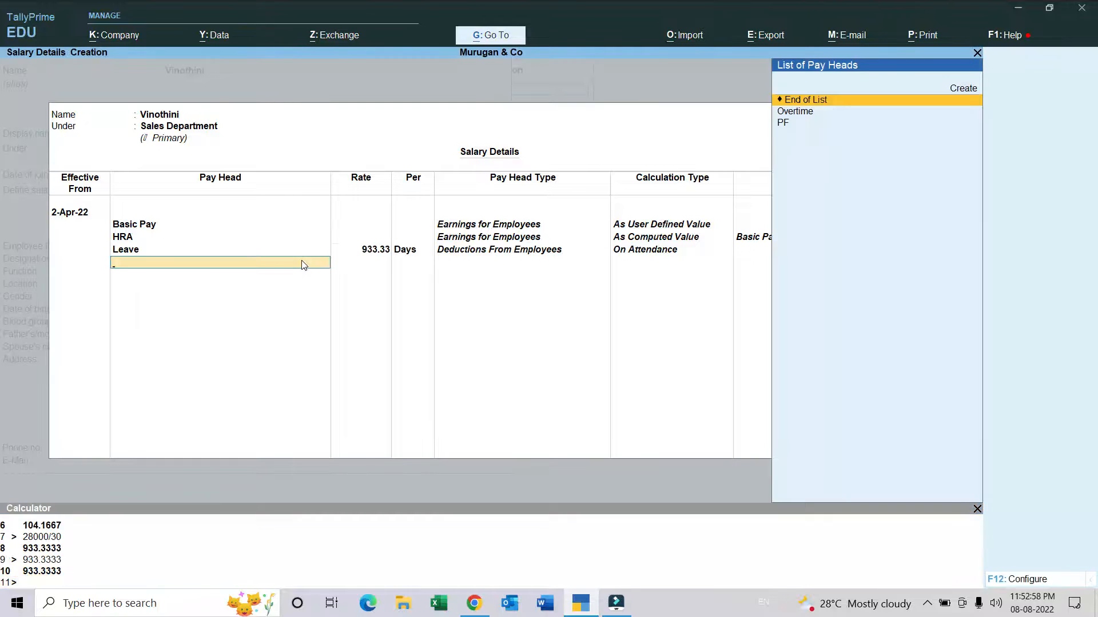
Step: Add the Overtime pay head at a rate of 116.67 per hour, calculated as 933.3333/8
key(Down)
key(Return)
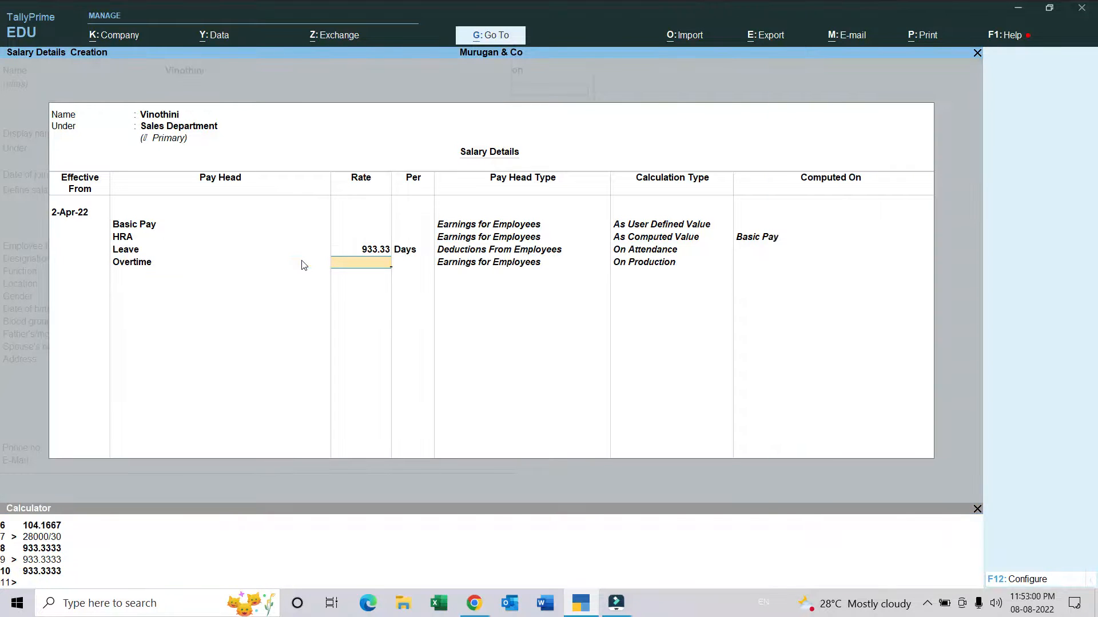
key(ctrl+n)
text(933.3333)
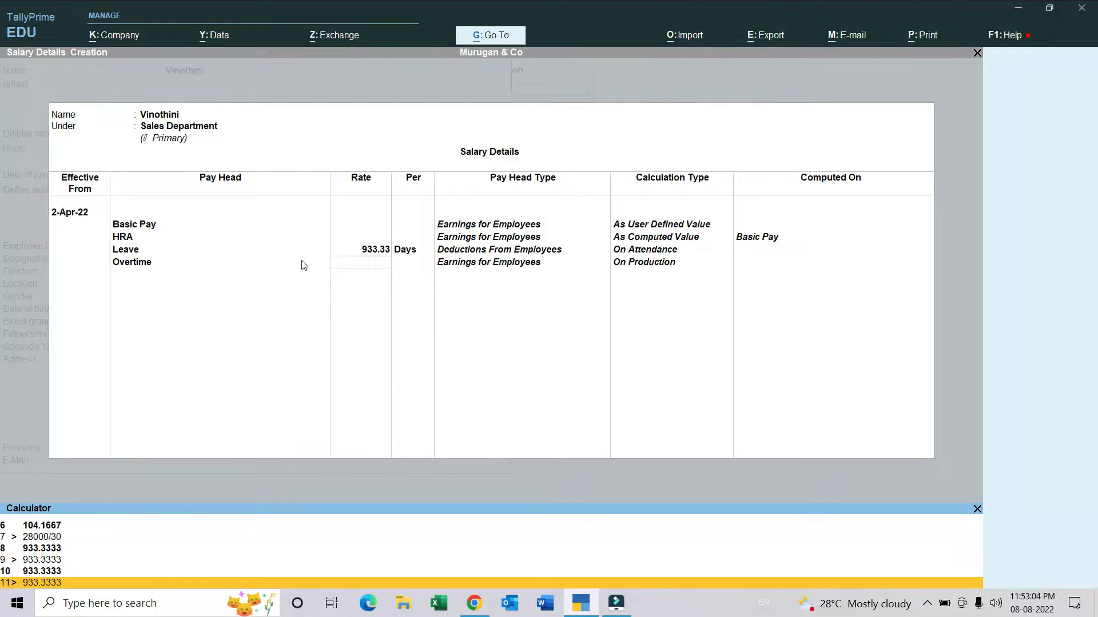
text(/8)
key(Return)
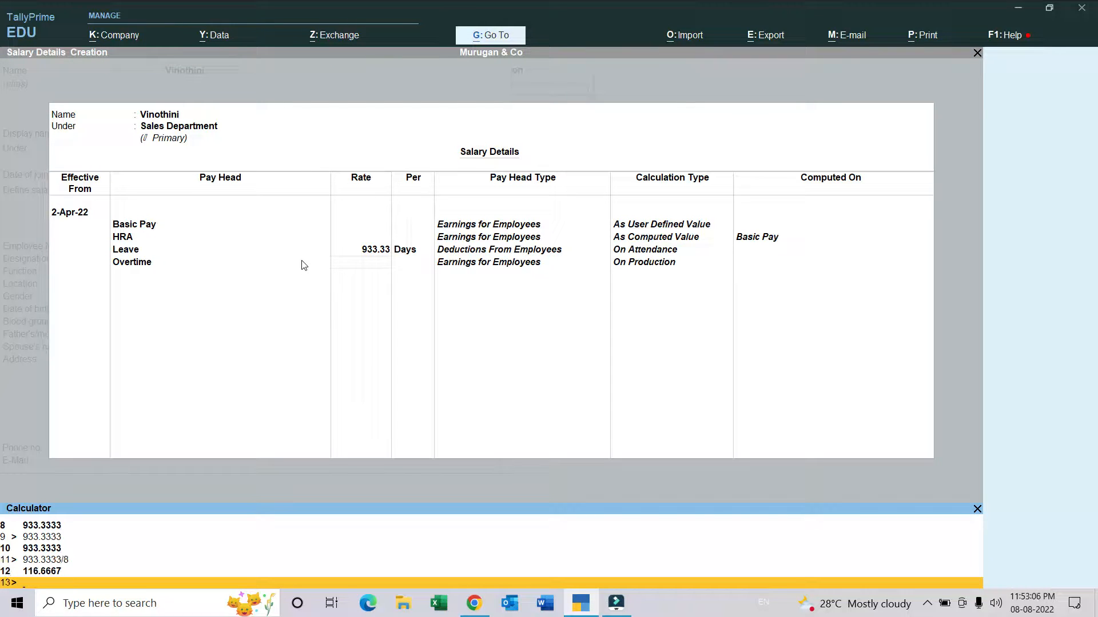
key(ctrl+m)
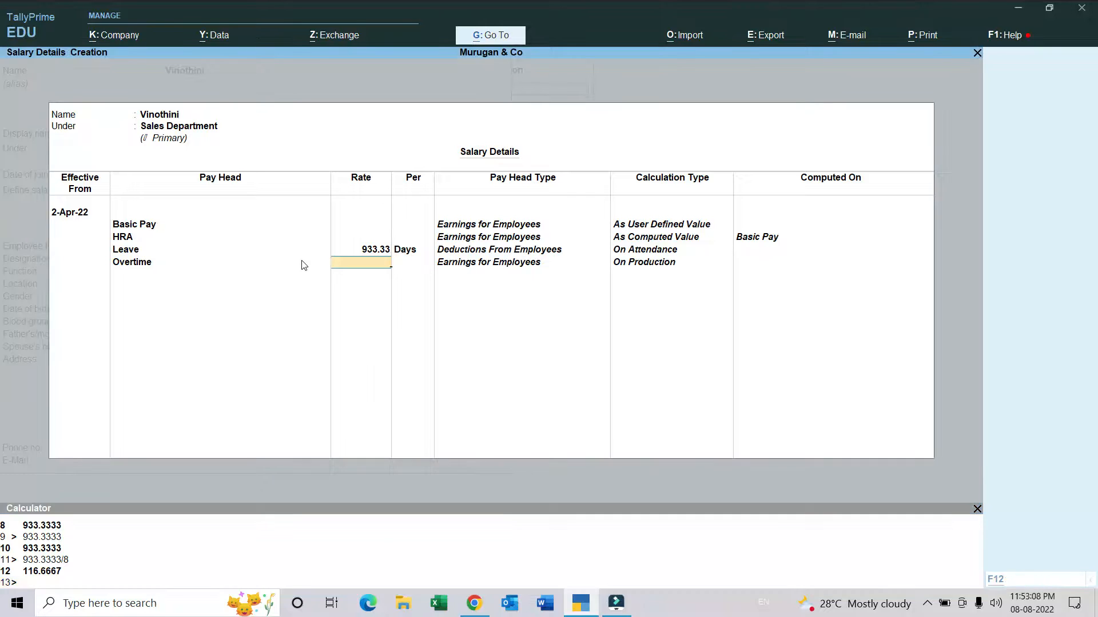
key(ctrl+n)
key(Up)
key(Return)
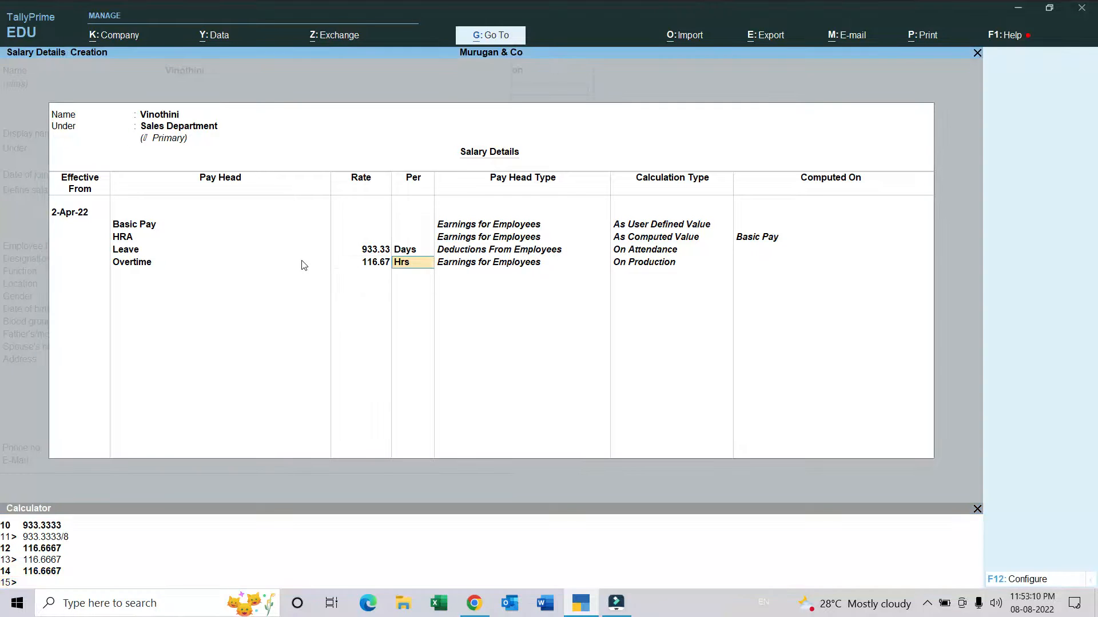
key(Return)
Step: Add the PF pay head and finish the Sales Department employee's salary details
key(Down)
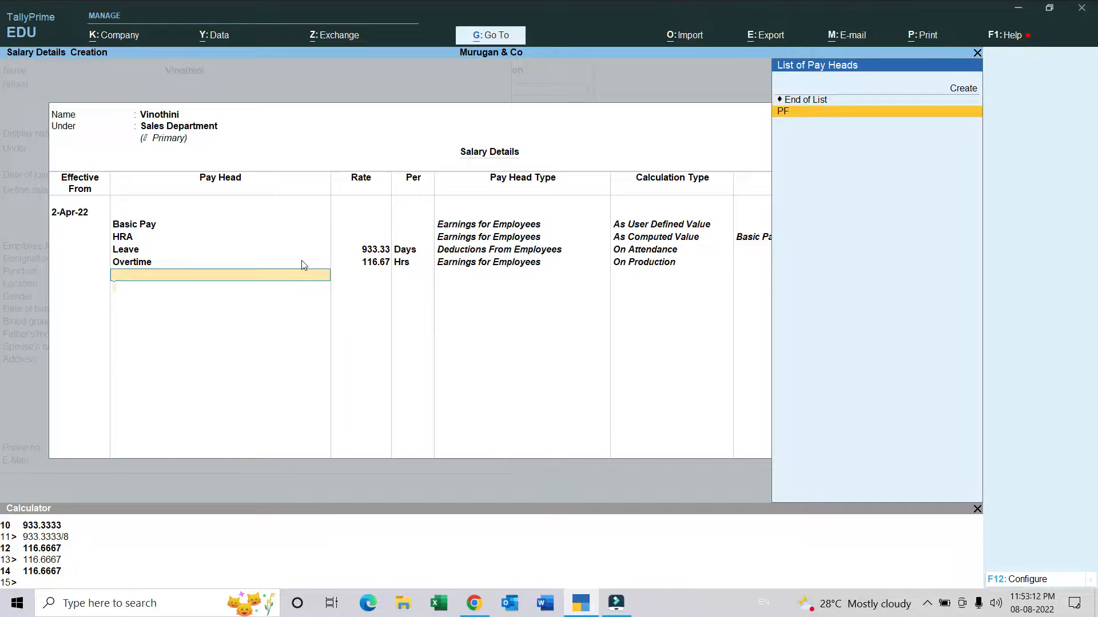
key(Return)
Step: Enter the employee number, set the designation to Sales Manager, and leave the function blank
key(Return)
key(Return)
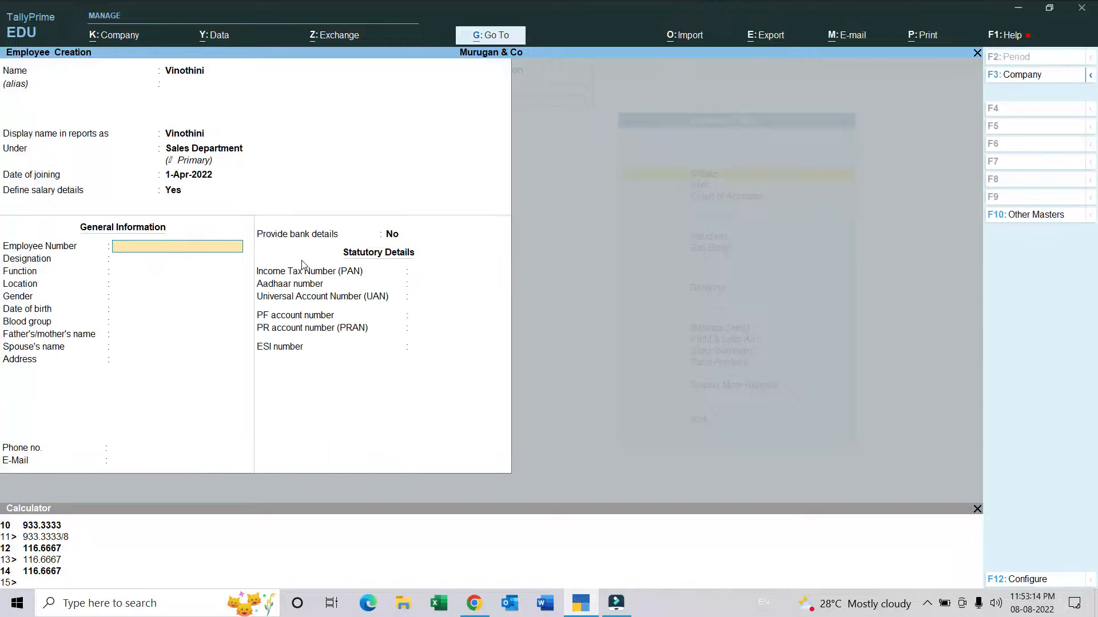
text(002)
key(Return)
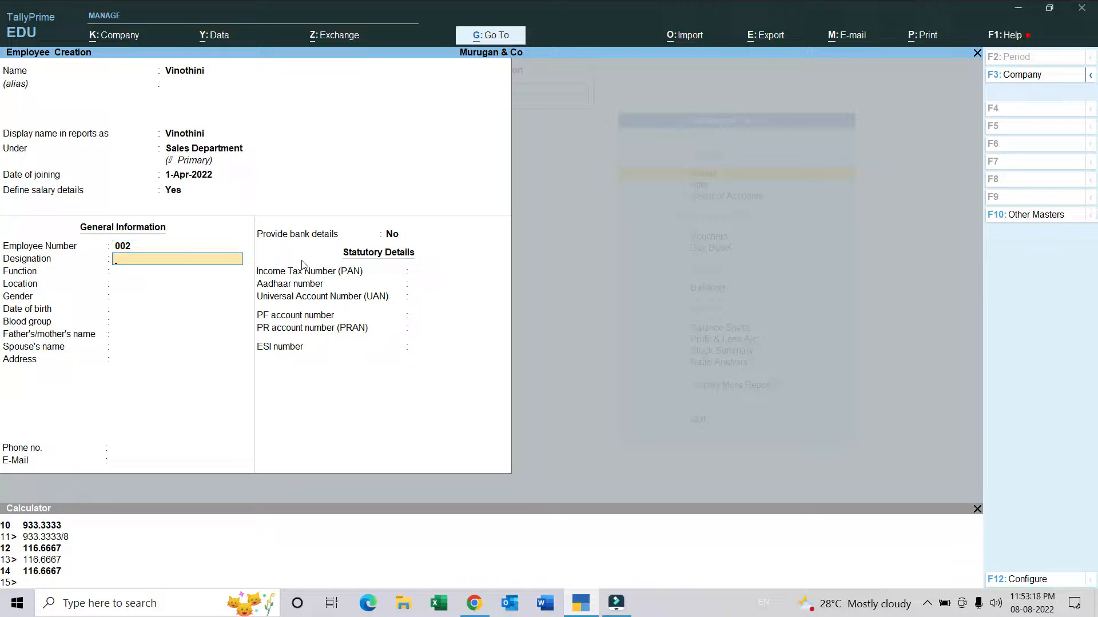
text(Sales Mana)
key(Return)
key(Return)
Step: Set the location to Erode and the gender to Female, leaving the date of birth blank
text(Erode)
key(Return)
key(Down)
key(Return)
Step: Keep the blood group as Unknown, leave the remaining personal and statutory details blank, and save the employee master
key(Return)
key(Return)
key(Return)
key(Return)
key(Return)
key(Return)
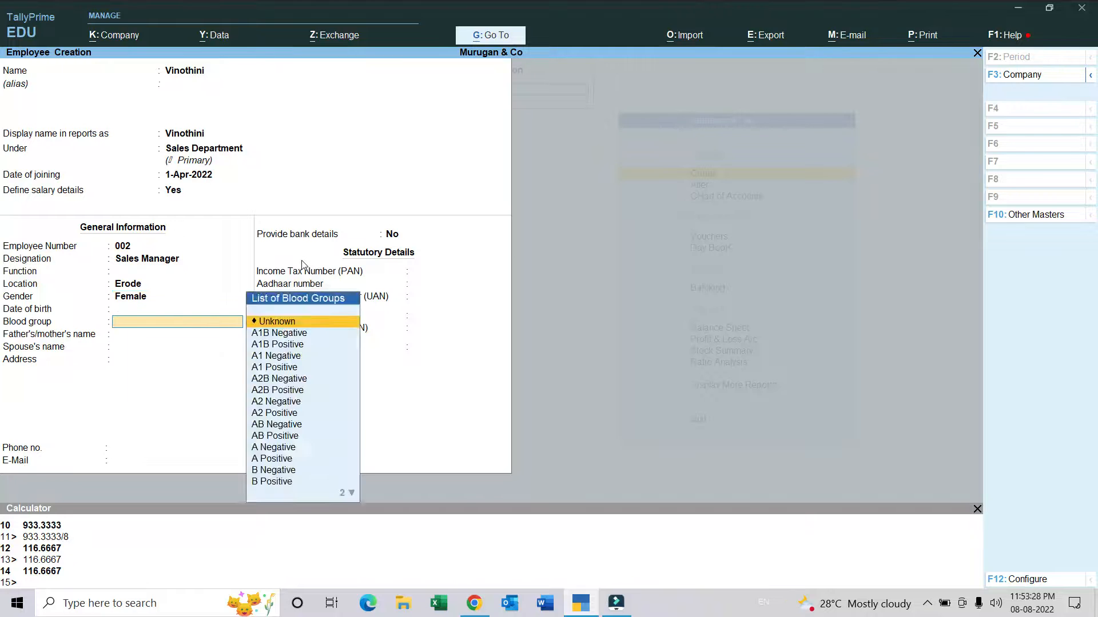
key(Return)
key(Return)
key(Return)
key(Return)
key(Return)
key(Return)
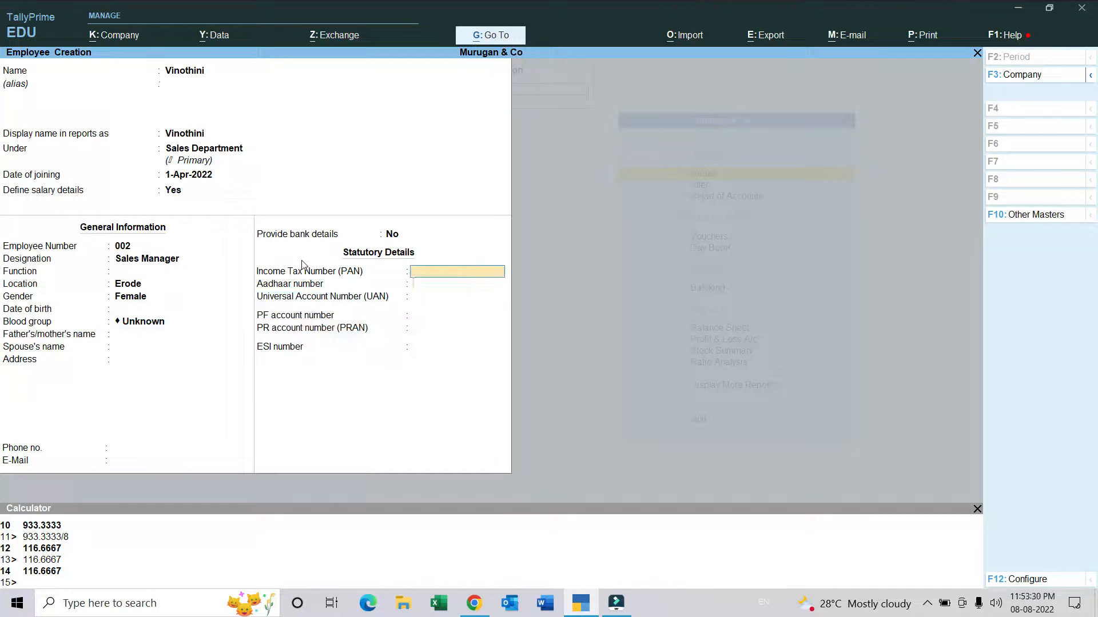
key(Return)
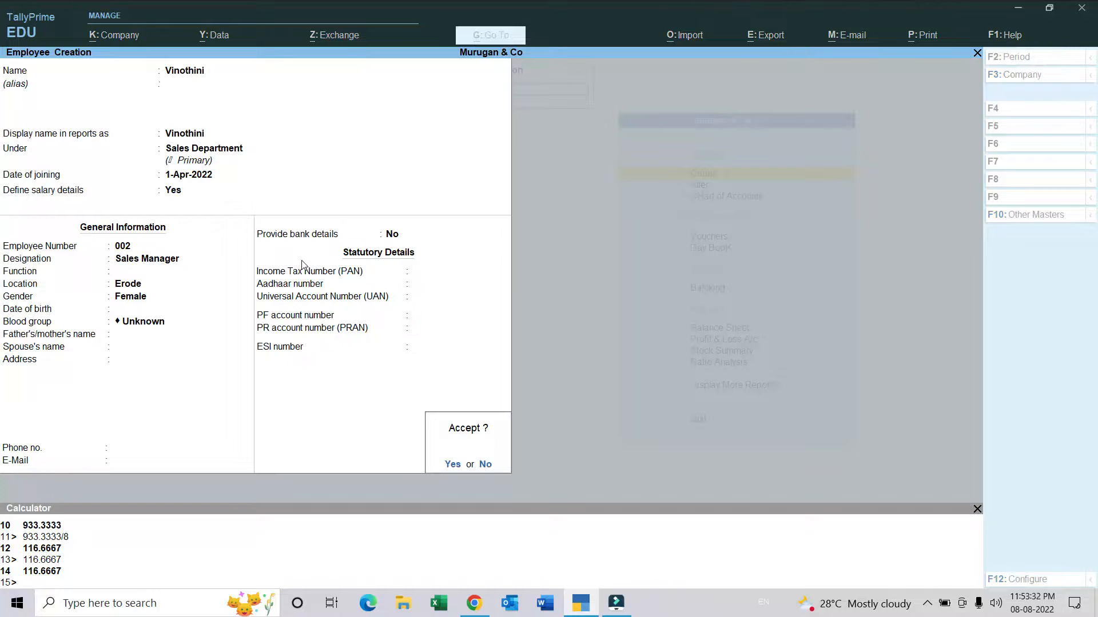
key(Return)
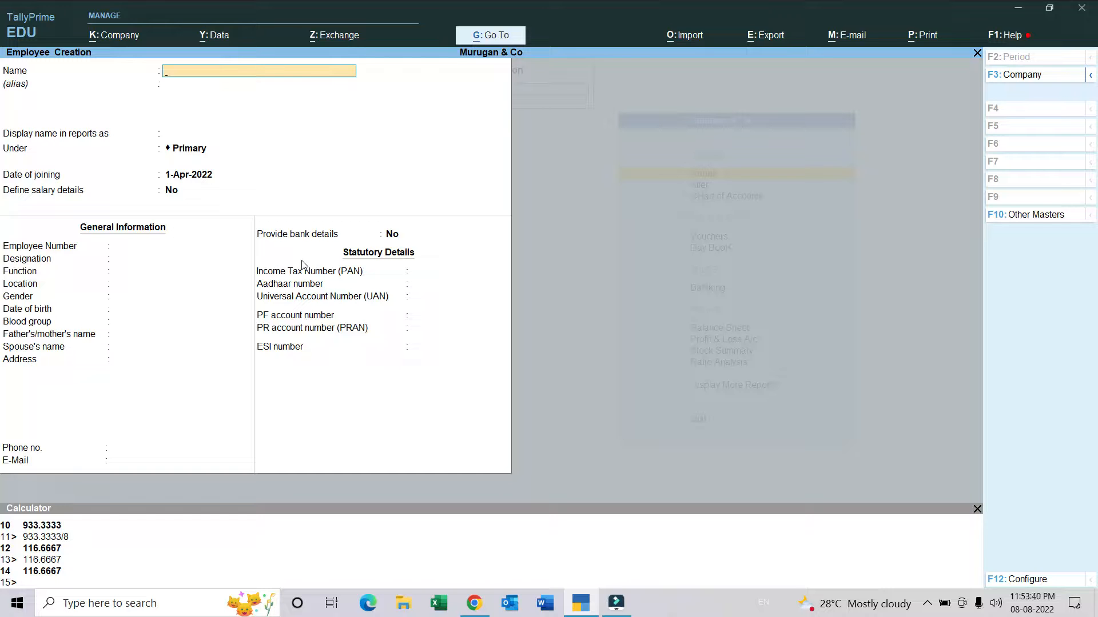
Step: Leave master creation and start a new attendance voucher
key(Escape)
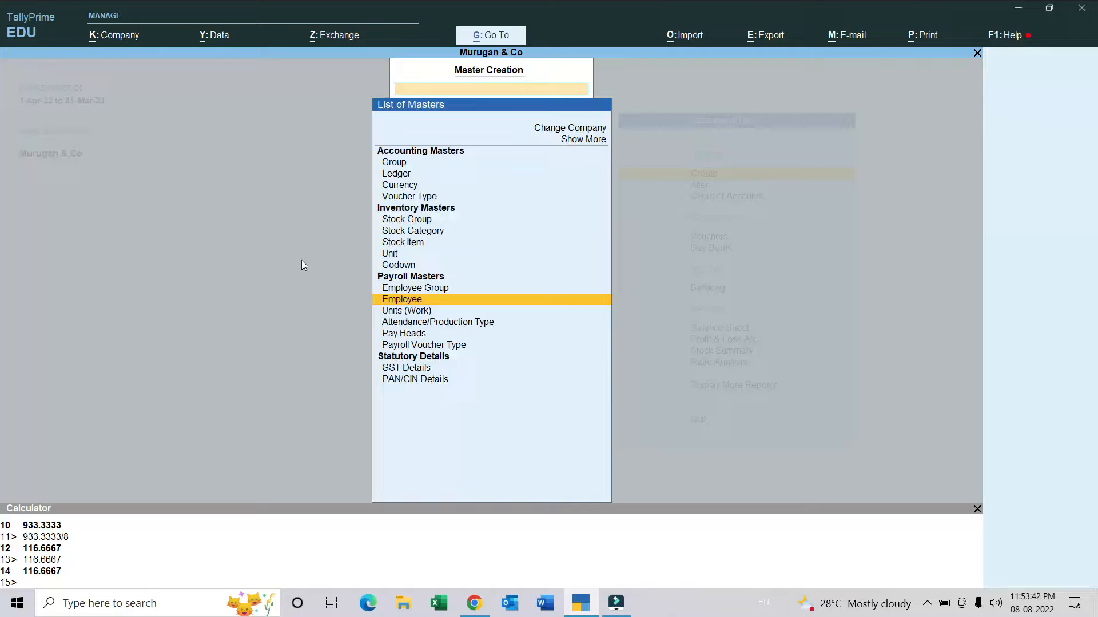
key(Escape)
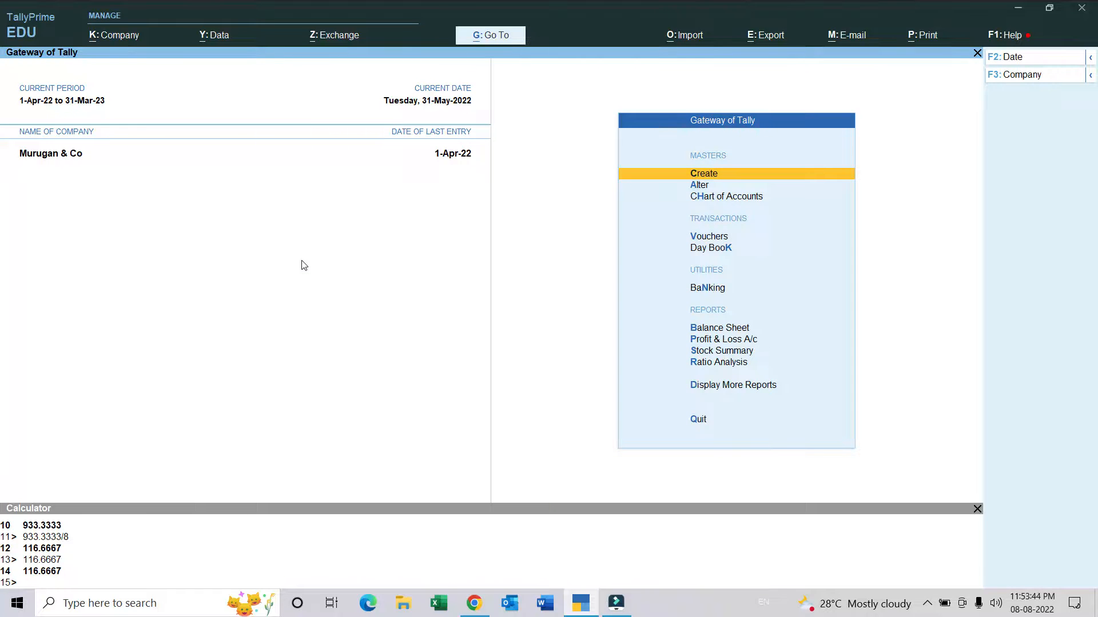
key(ctrl+F5)
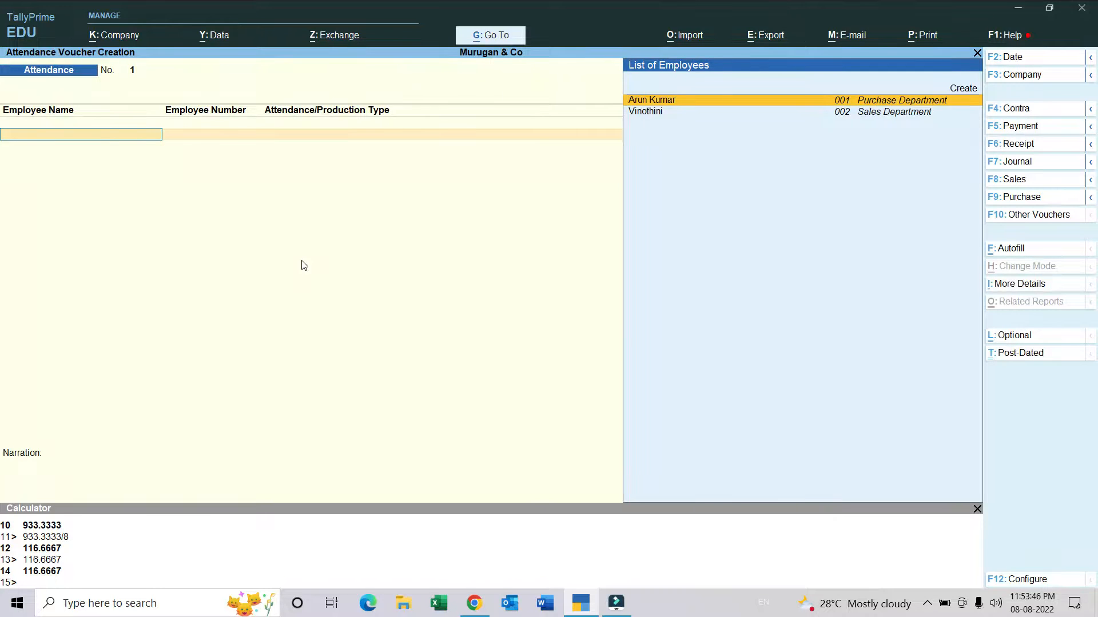
Step: Record 3 days of Leave for the Purchase Department employee in the attendance voucher
key(Return)
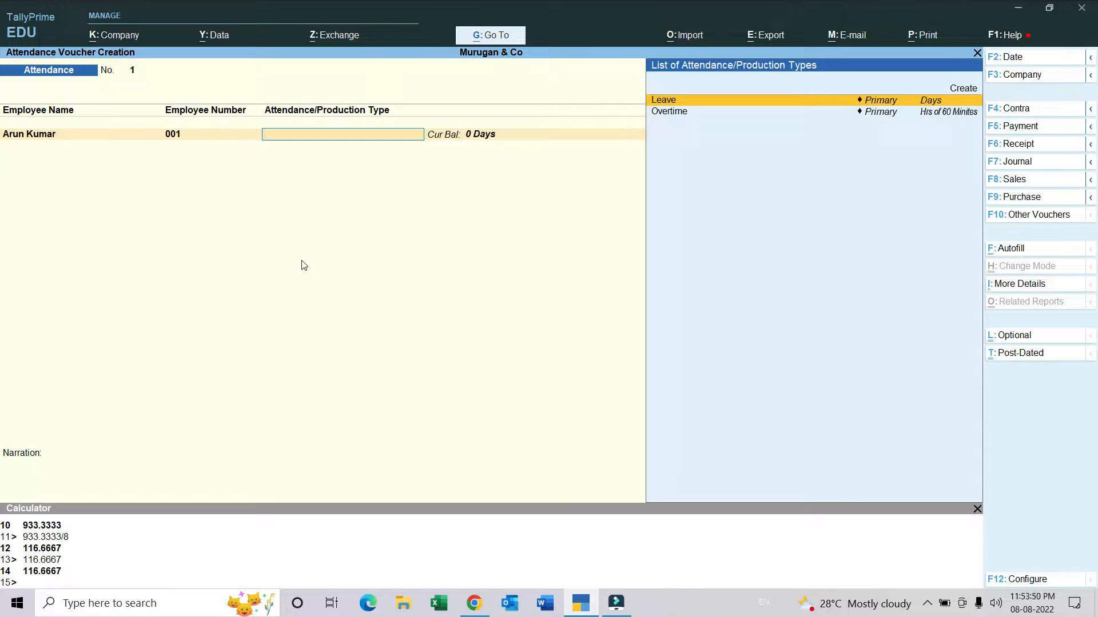
text(p)
key(Return)
text(3)
key(Return)
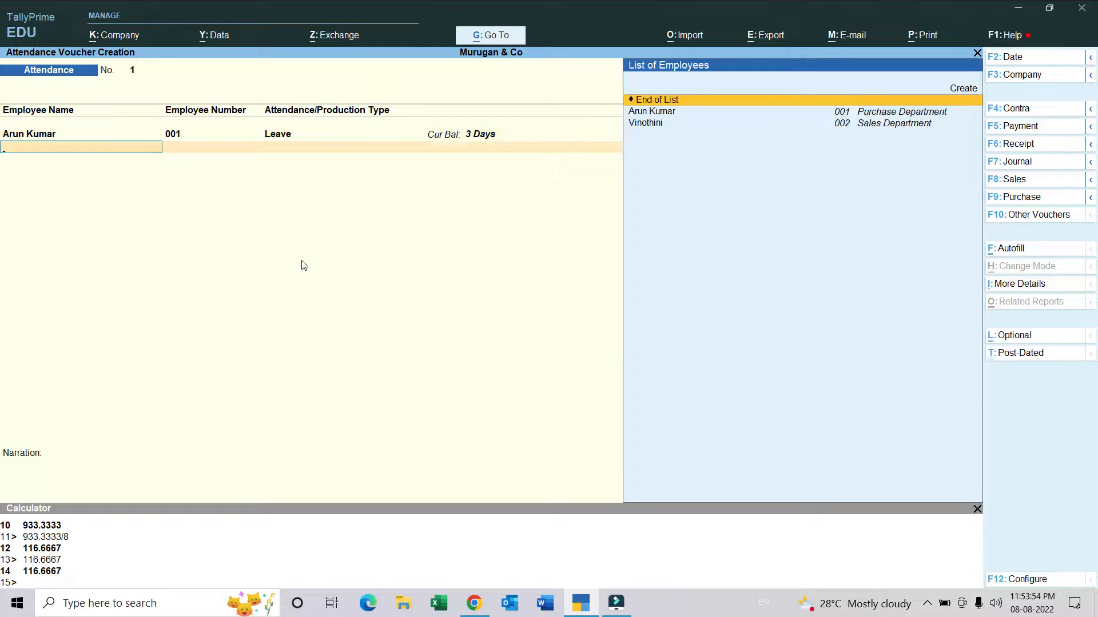
Step: Record 25.5 hours of Overtime for the Purchase Department employee in the attendance voucher
key(Down)
key(Return)
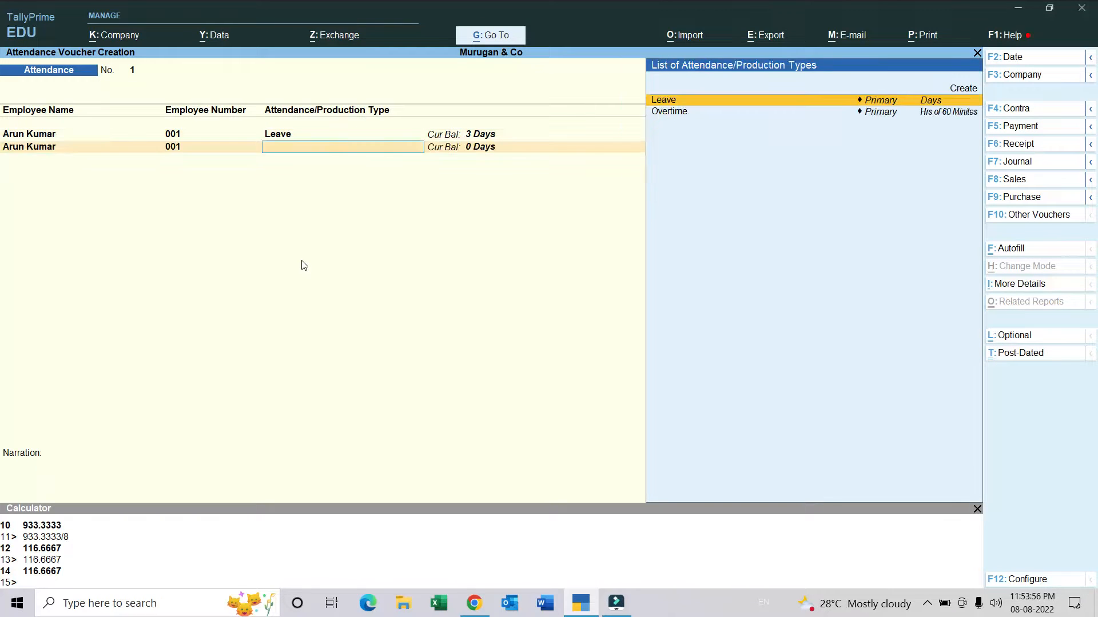
key(Down)
key(Return)
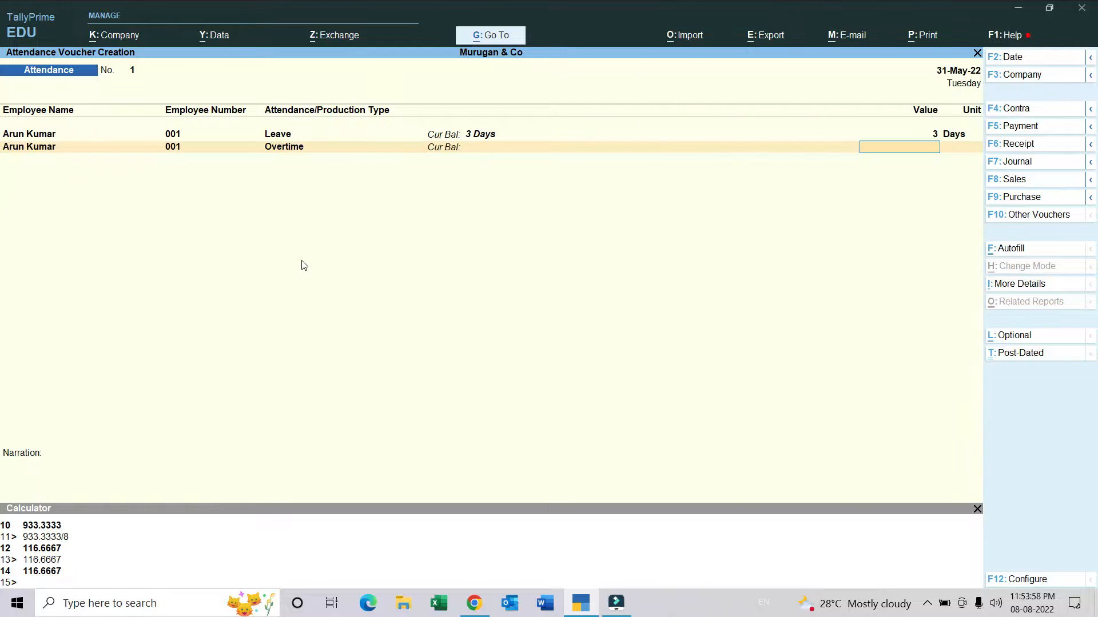
text(25.5)
key(Return)
key(Return)
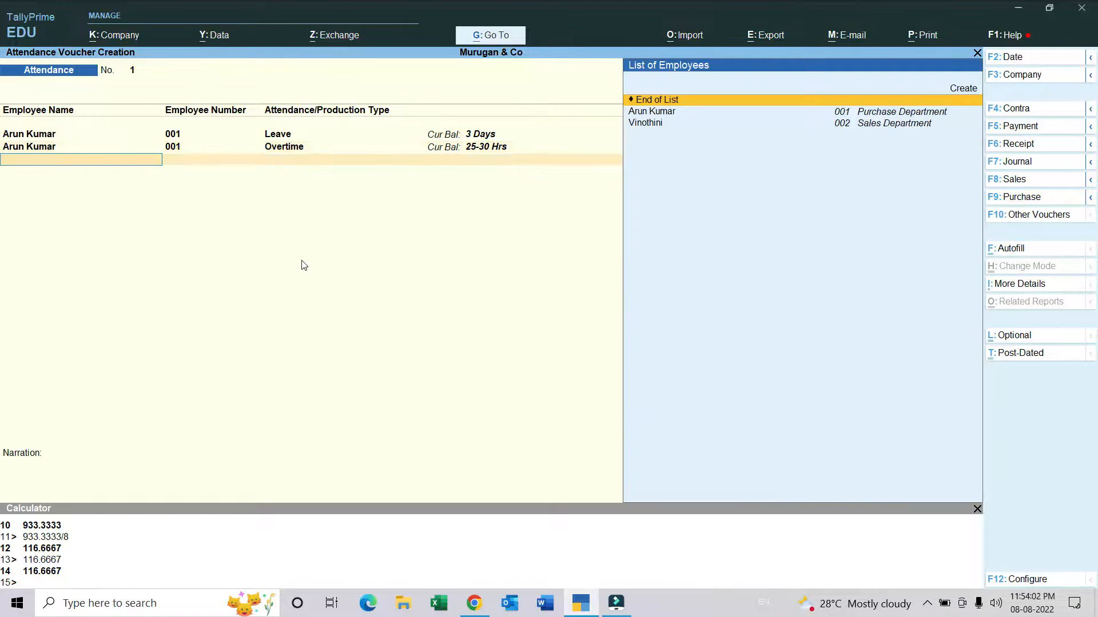
Step: Record 5 days of Leave for the Sales Department employee in the attendance voucher
key(Down)
key(Down)
key(Return)
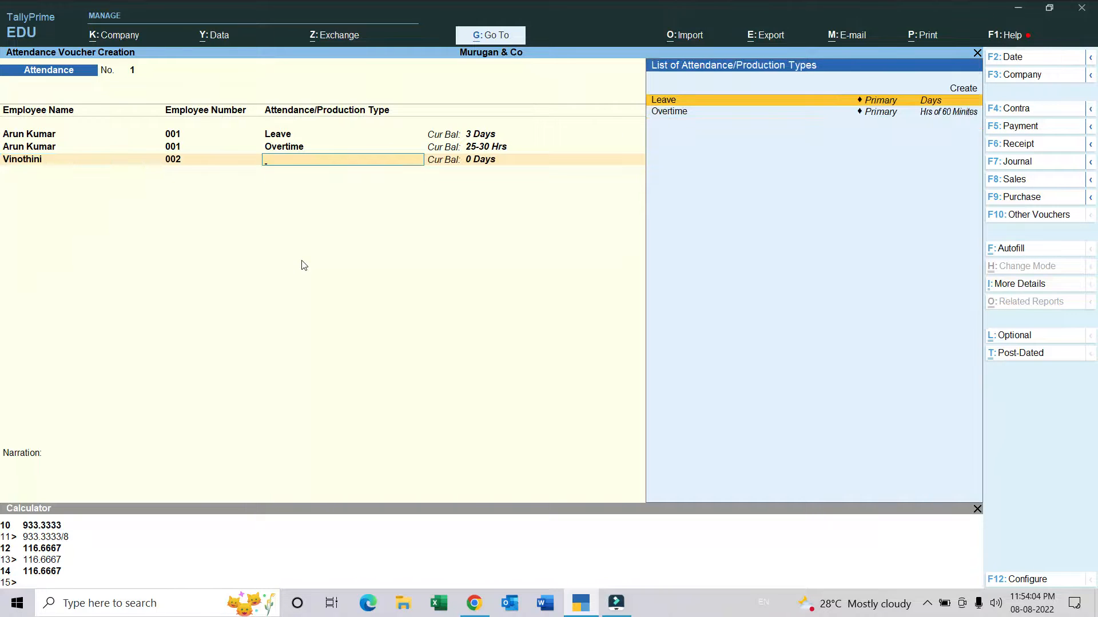
key(Return)
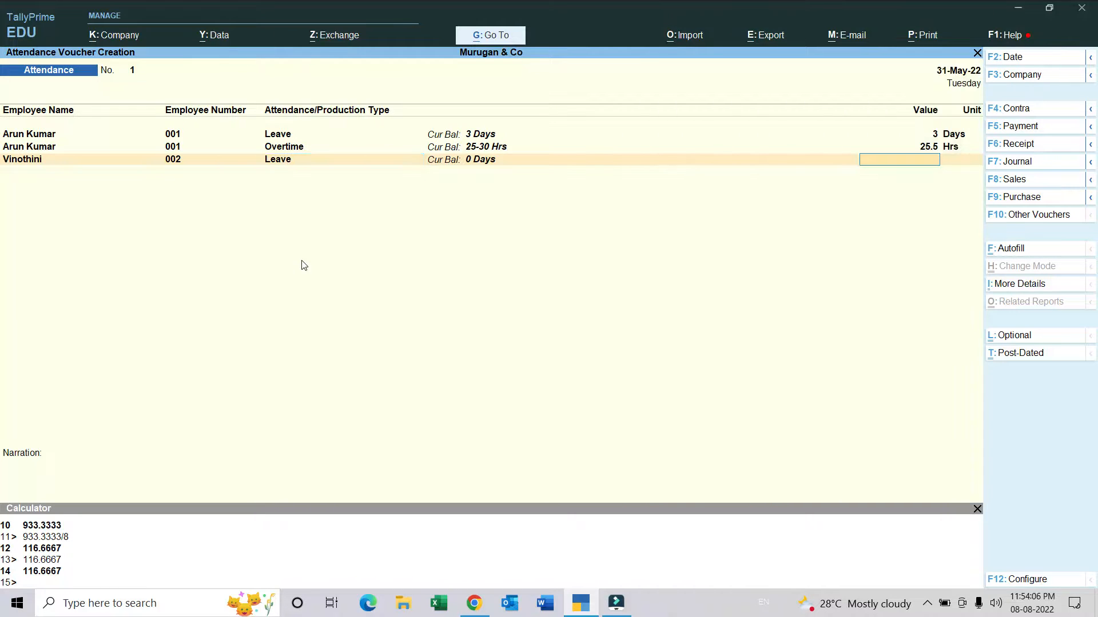
text(5)
key(Return)
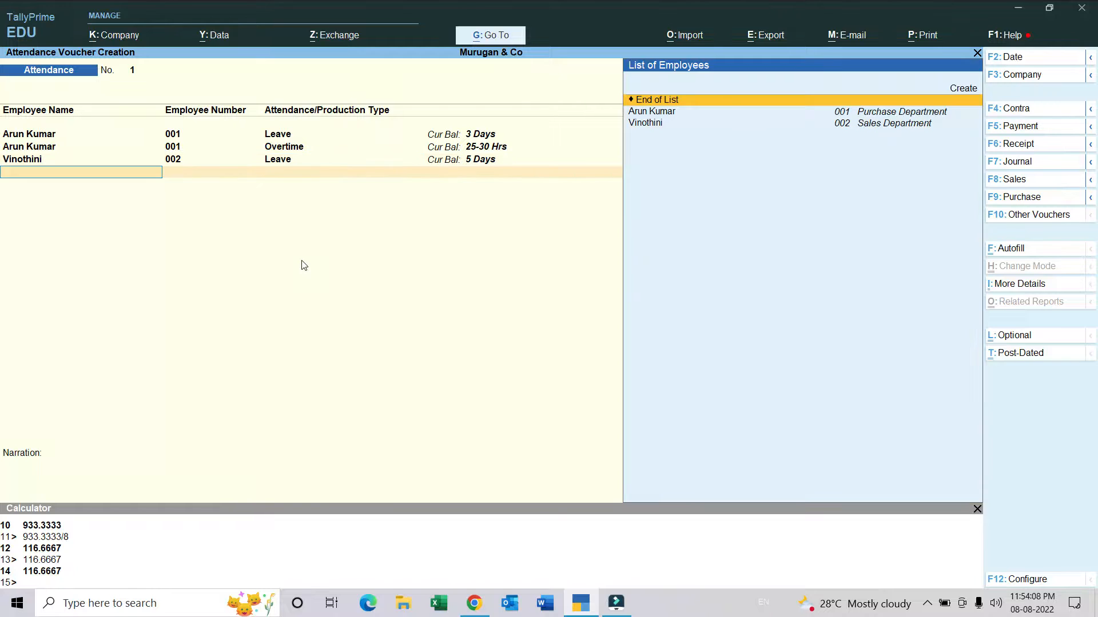
Step: Record 45.5 hours of Overtime for the Sales Department employee in the attendance voucher
key(Down)
key(Down)
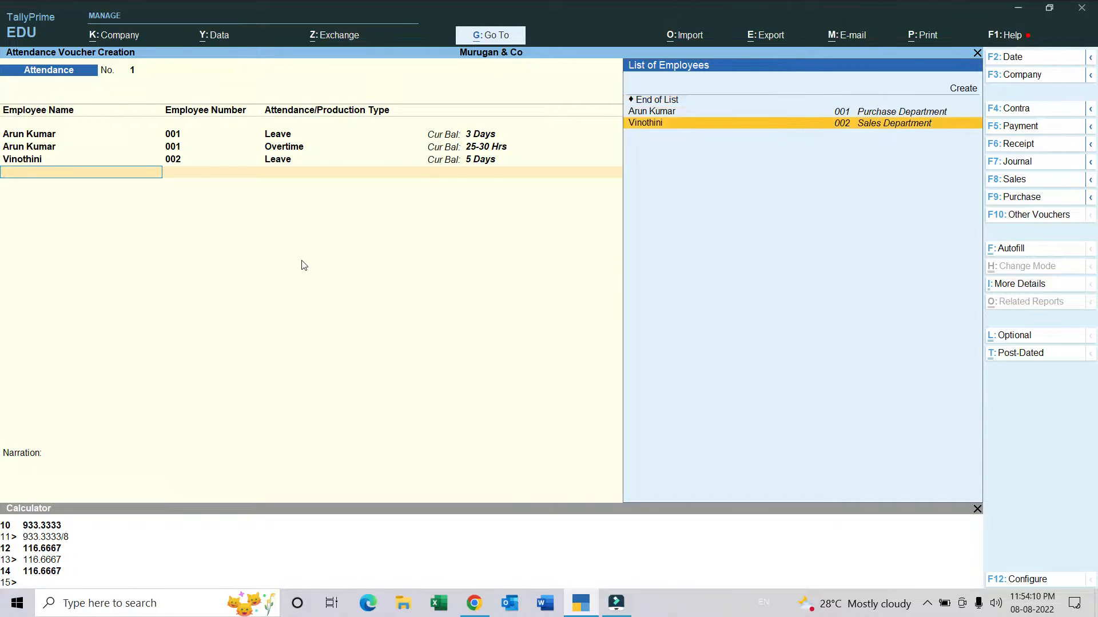
key(Return)
text(o)
key(Return)
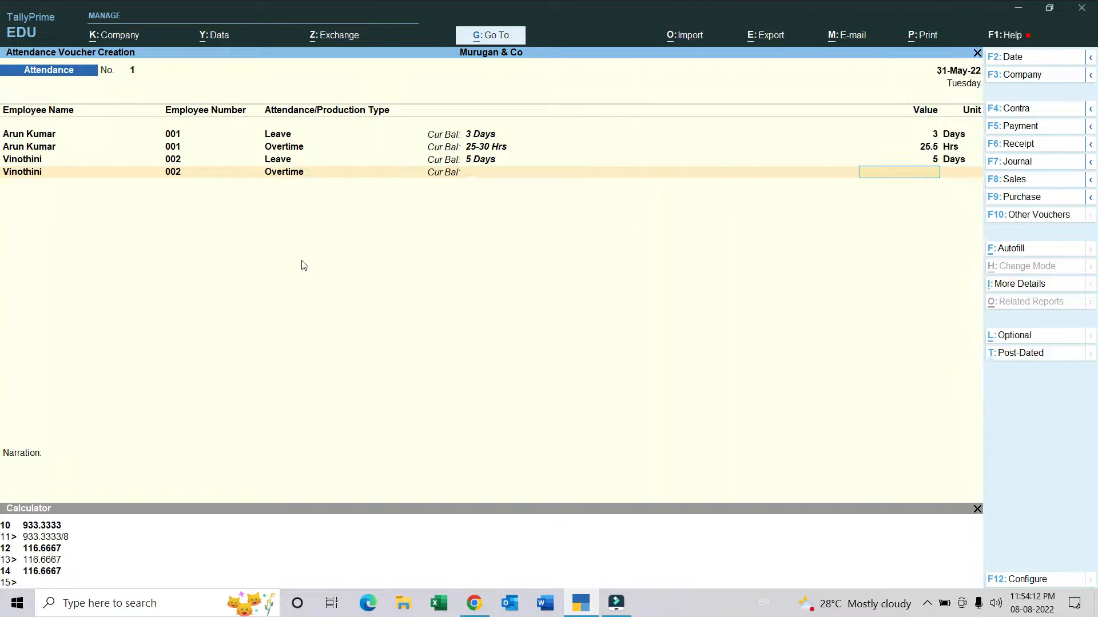
text(45.5)
key(Return)
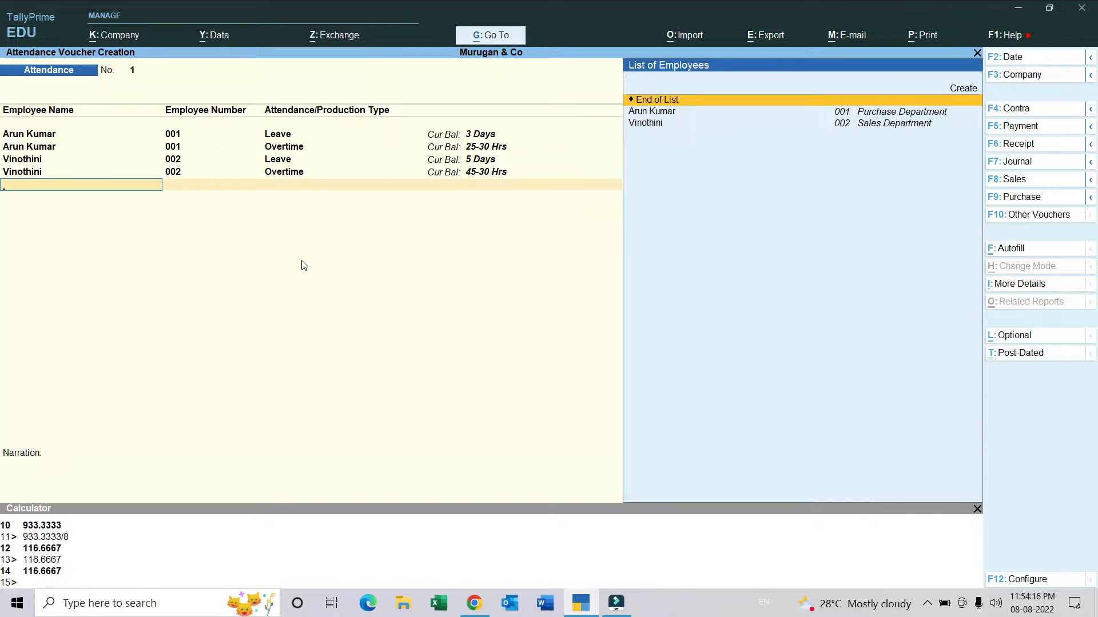
Step: End the employee entries and save the attendance voucher with an empty narration
key(Return)
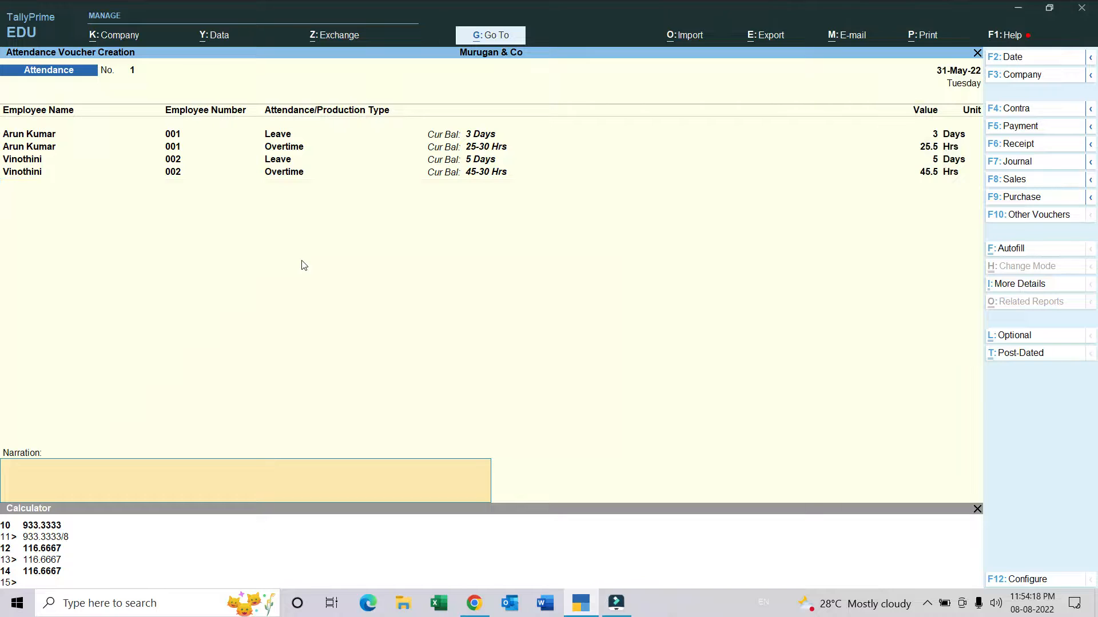
key(Return)
key(Return)
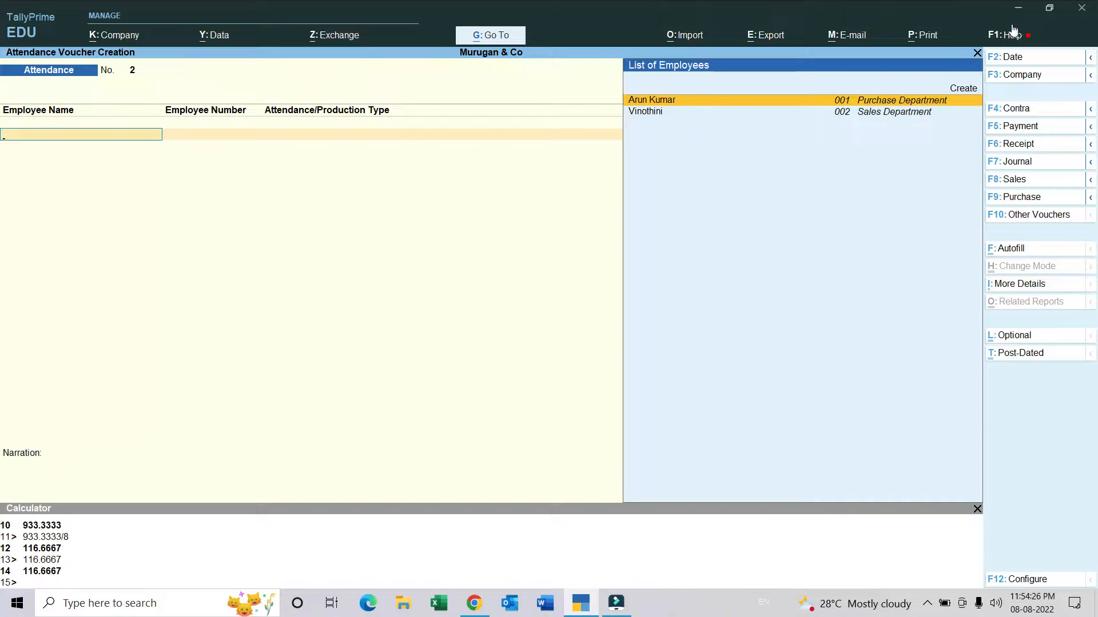
Step: Start a payroll voucher of type Salary using the Salary voucher class
click(1021, 223)
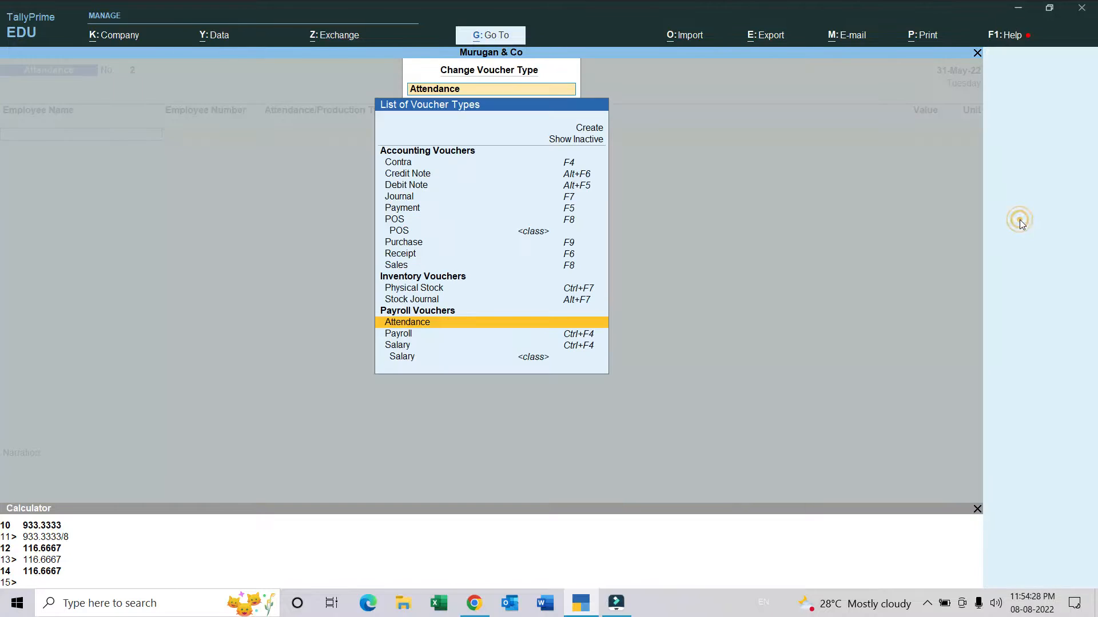
key(Down)
key(Down)
key(Down)
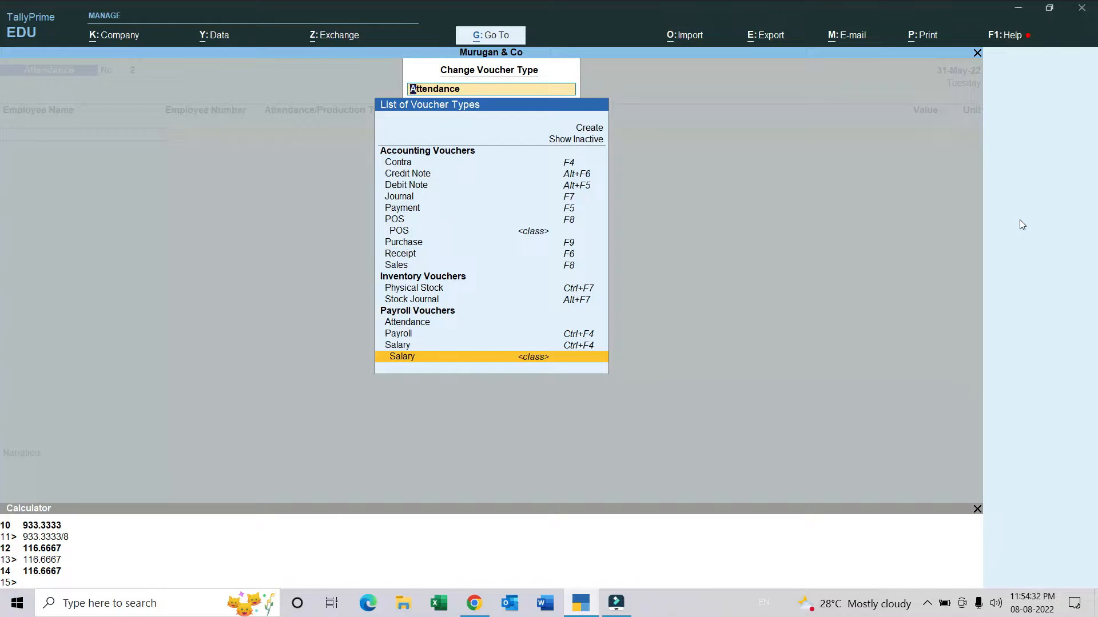
key(Return)
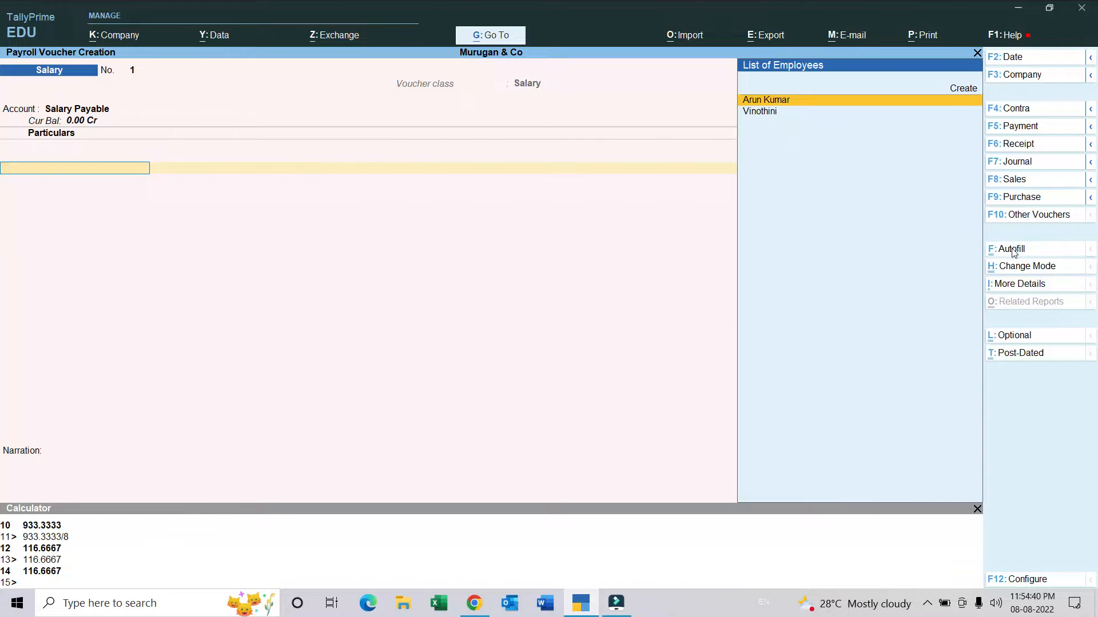
Step: Payroll-autofill the voucher with the User Defined process for 1-5-2022 to 31-5-2022, all employees, sorted by Employee Name
click(1011, 248)
key(Return)
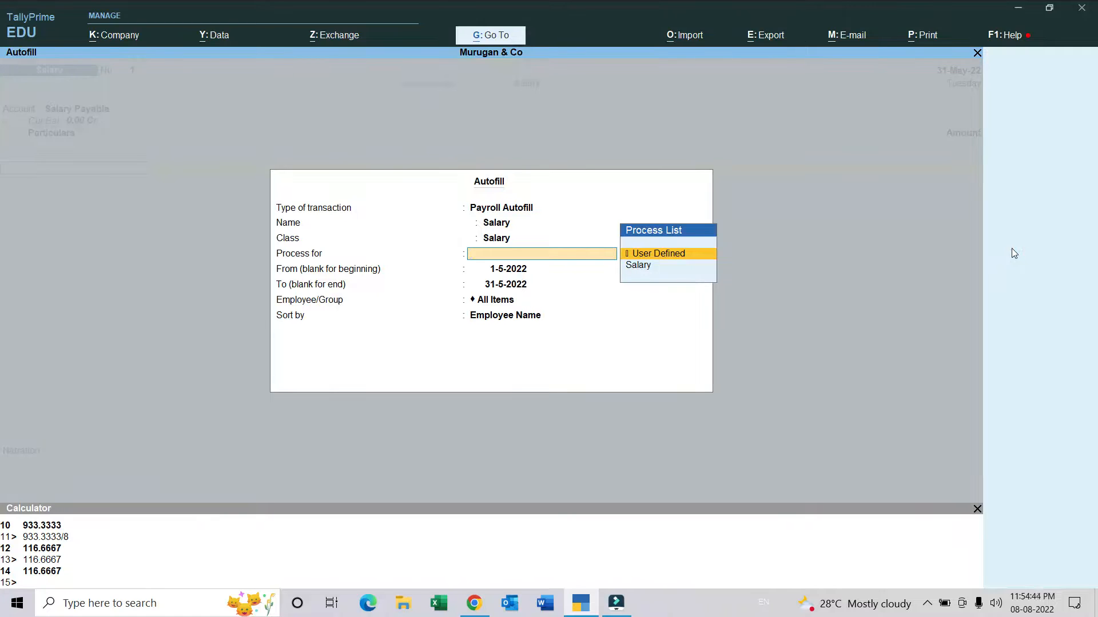
key(Return)
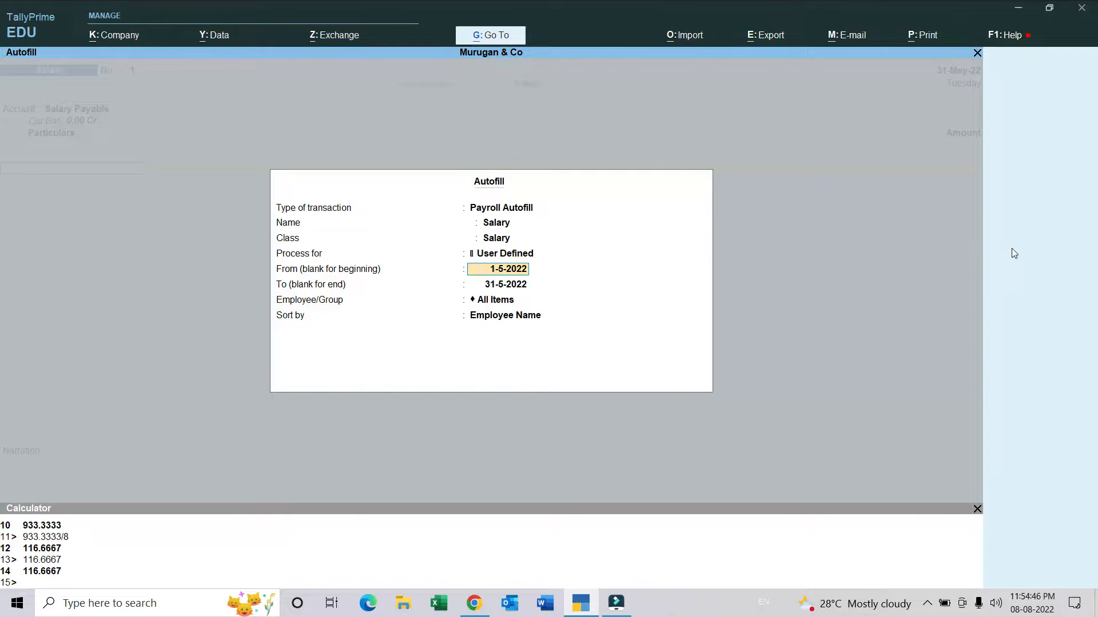
key(Return)
key(Return)
key(Return)
key(Return)
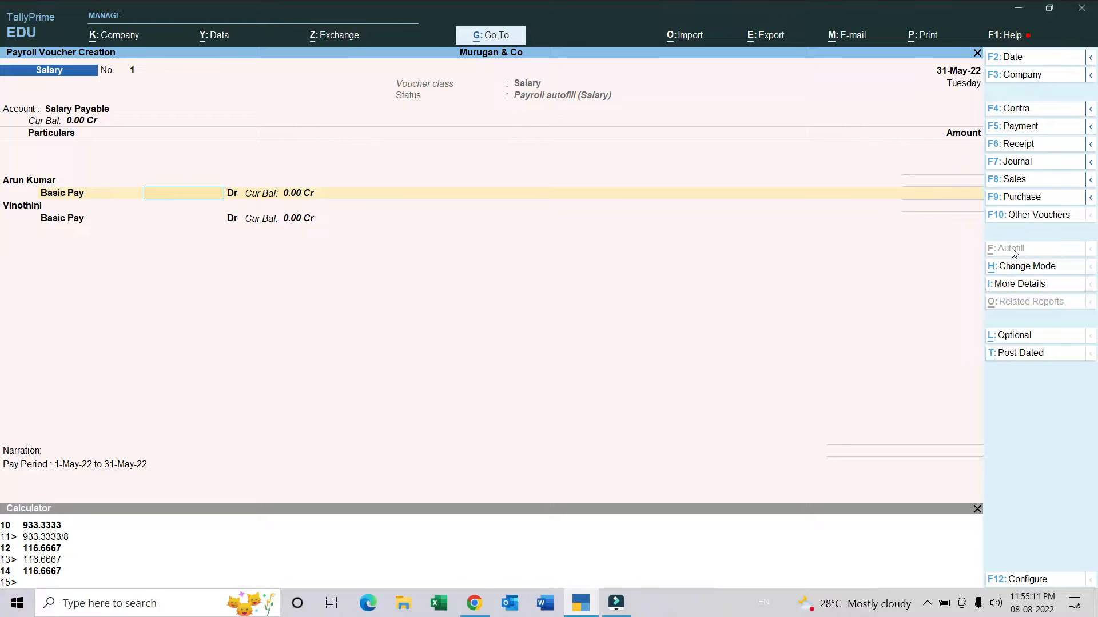
Step: Enter Basic Pay of 25000 for the first employee and 27000 for the second, and save the voucher
text(25000)
key(Return)
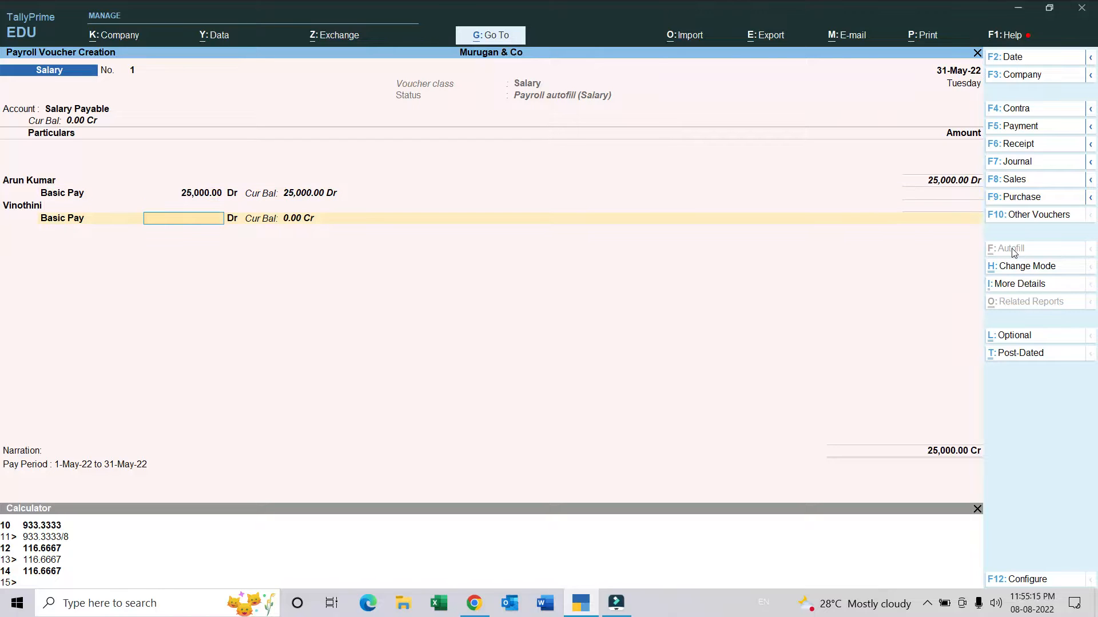
text(27000)
key(Return)
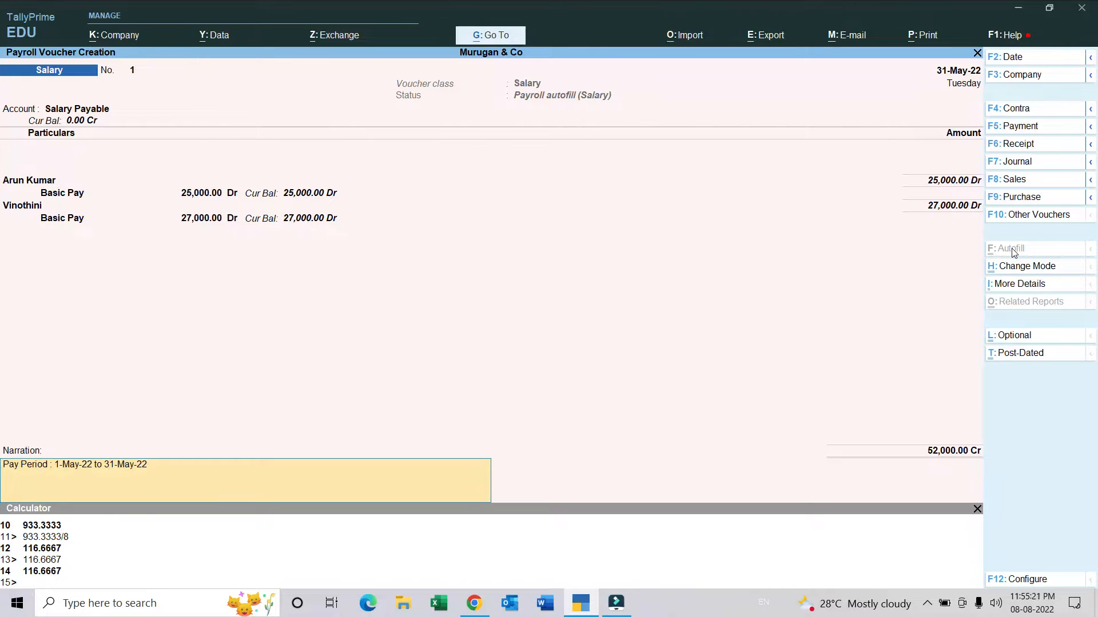
key(Return)
key(Return)
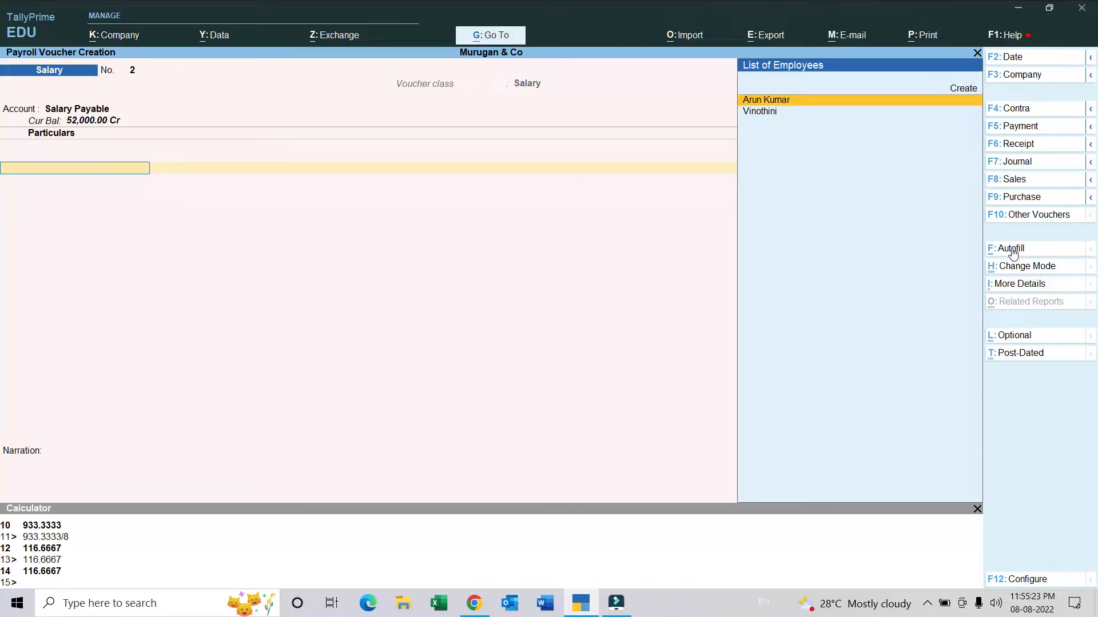
Step: Choose the Salary voucher type with its Salary class again for the second payroll voucher
click(1027, 216)
key(Down)
key(Down)
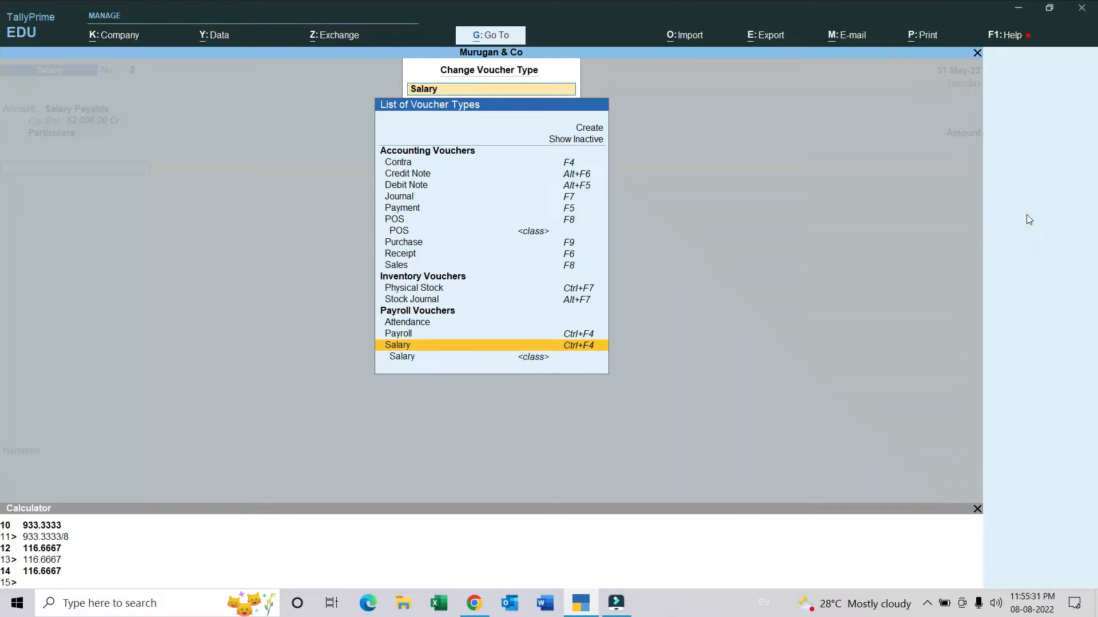
key(Return)
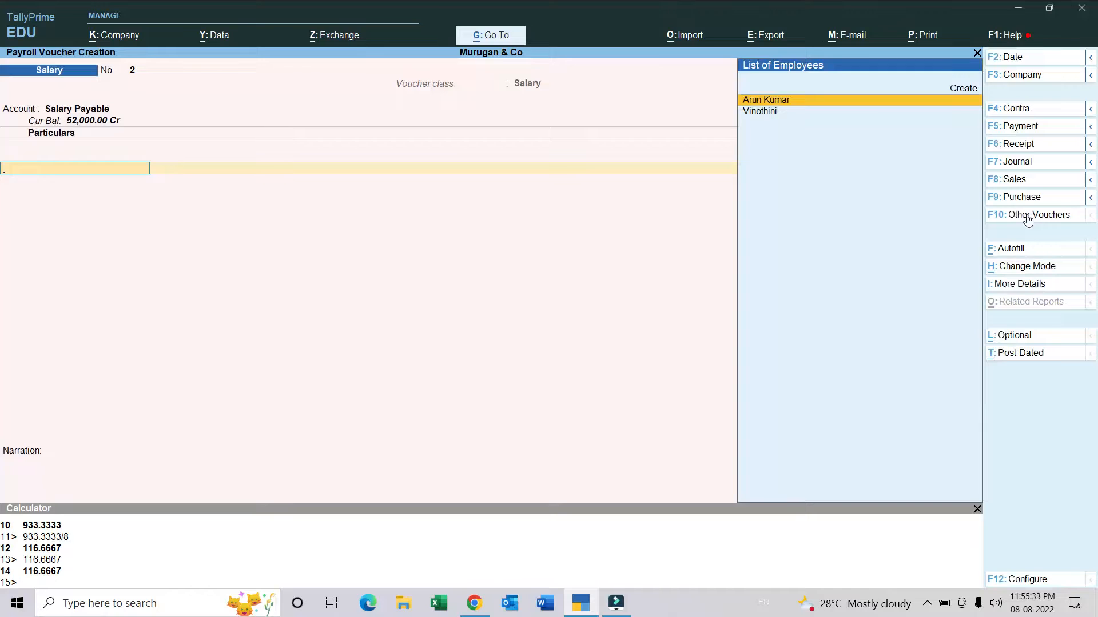
Step: Payroll-autofill the second voucher with the Salary process for 1-5-2022 to 31-5-2022 and all employees, and save it
click(1012, 249)
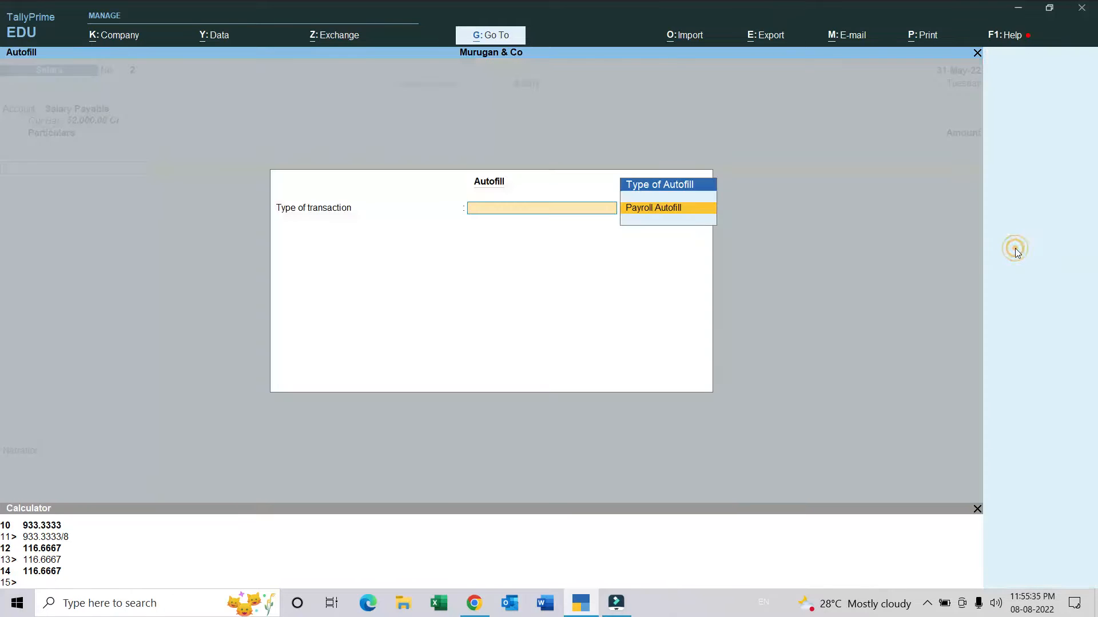
key(Return)
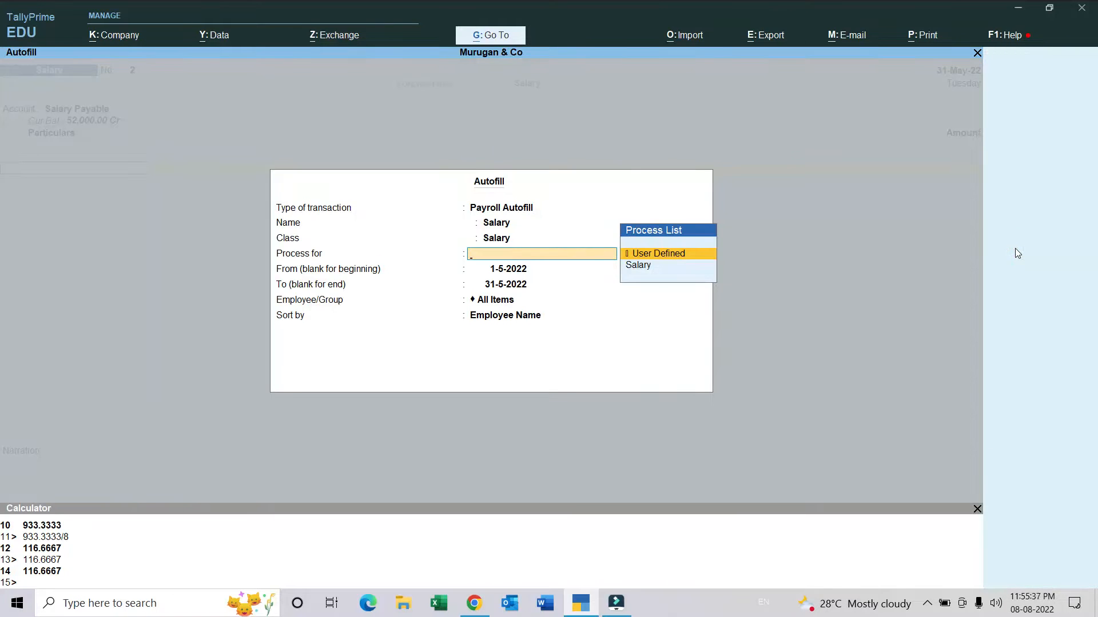
key(Down)
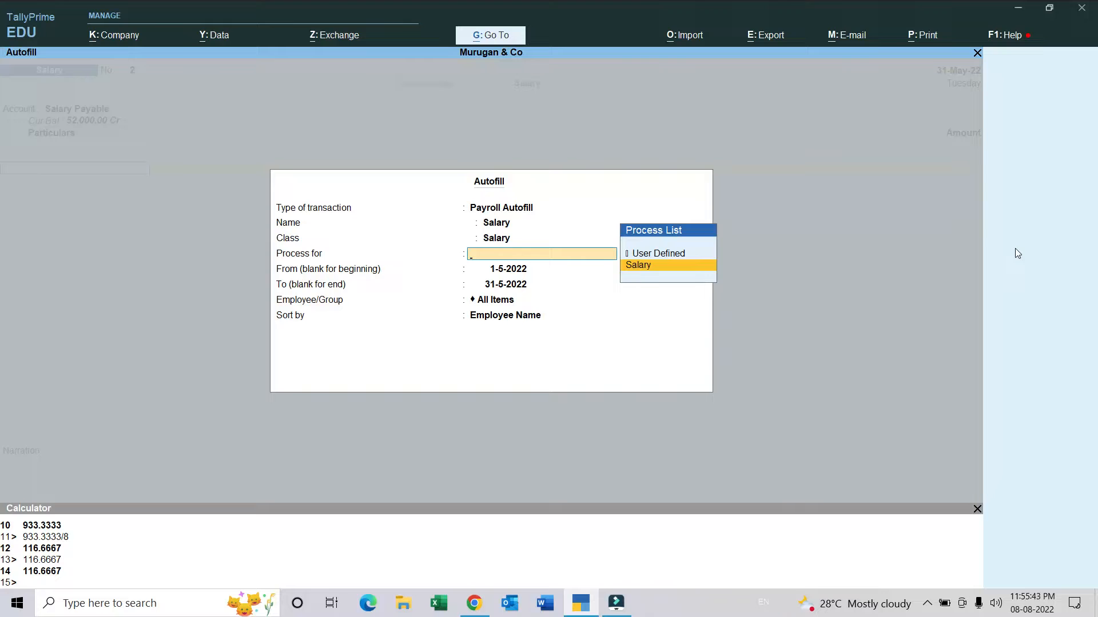
key(Return)
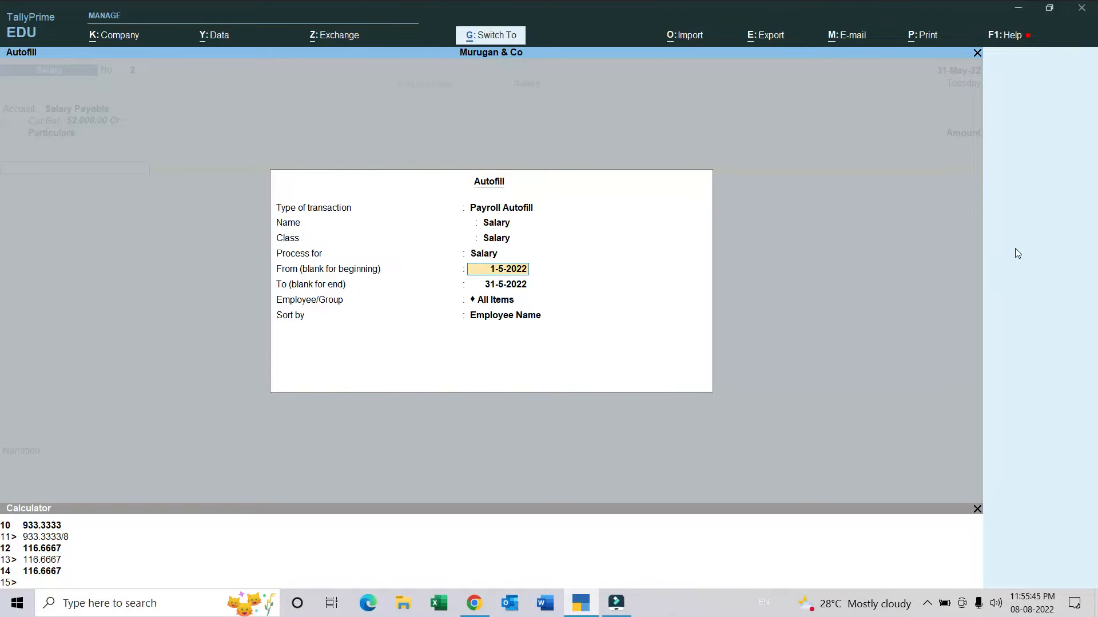
key(ctrl+a)
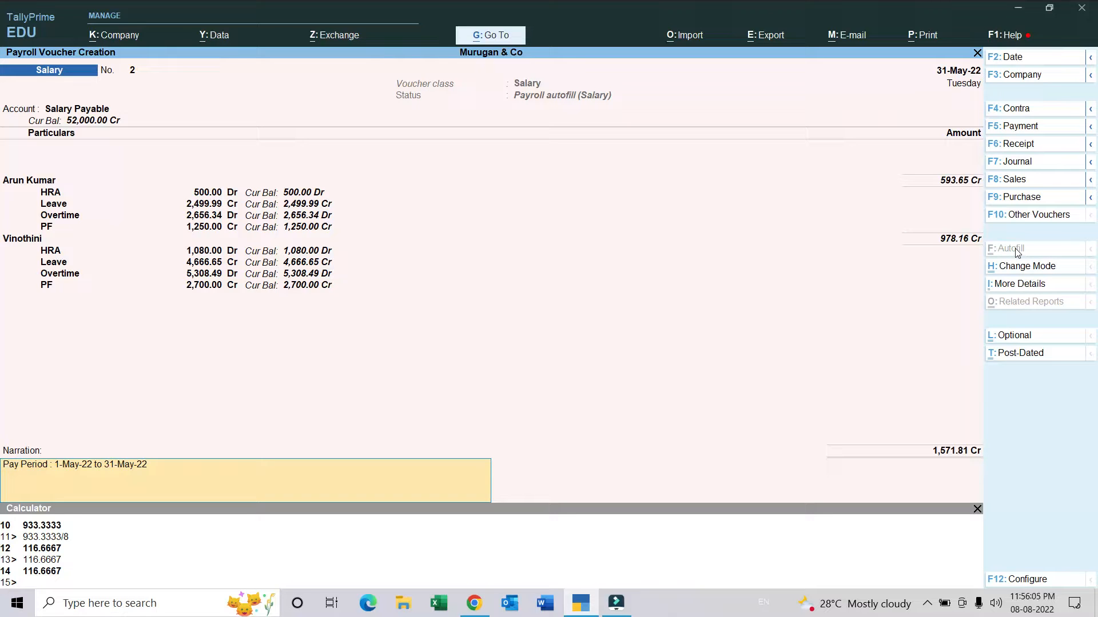
key(ctrl+a)
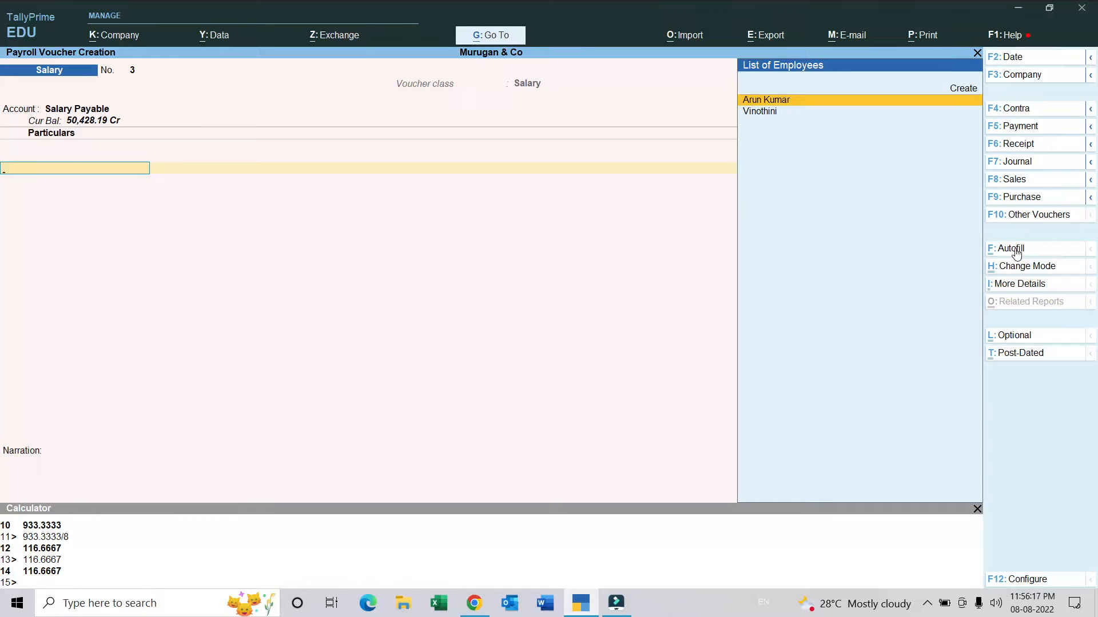
Step: Leave voucher entry and display the pay slip of the Purchase Department employee from the payroll reports
key(Escape)
key(Escape)
key(Escape)
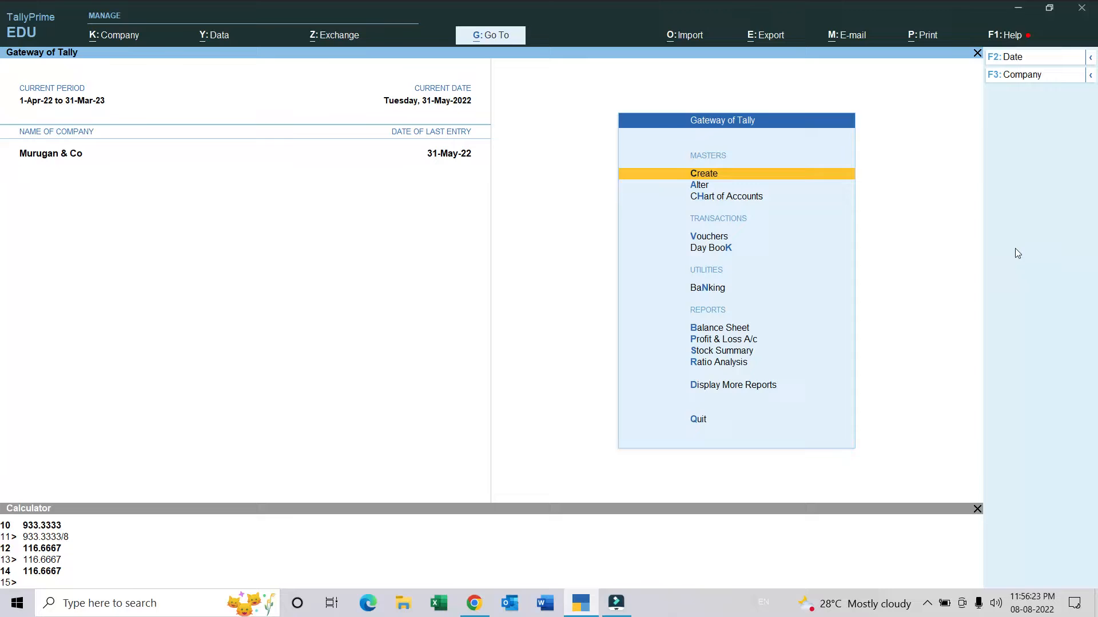
click(764, 391)
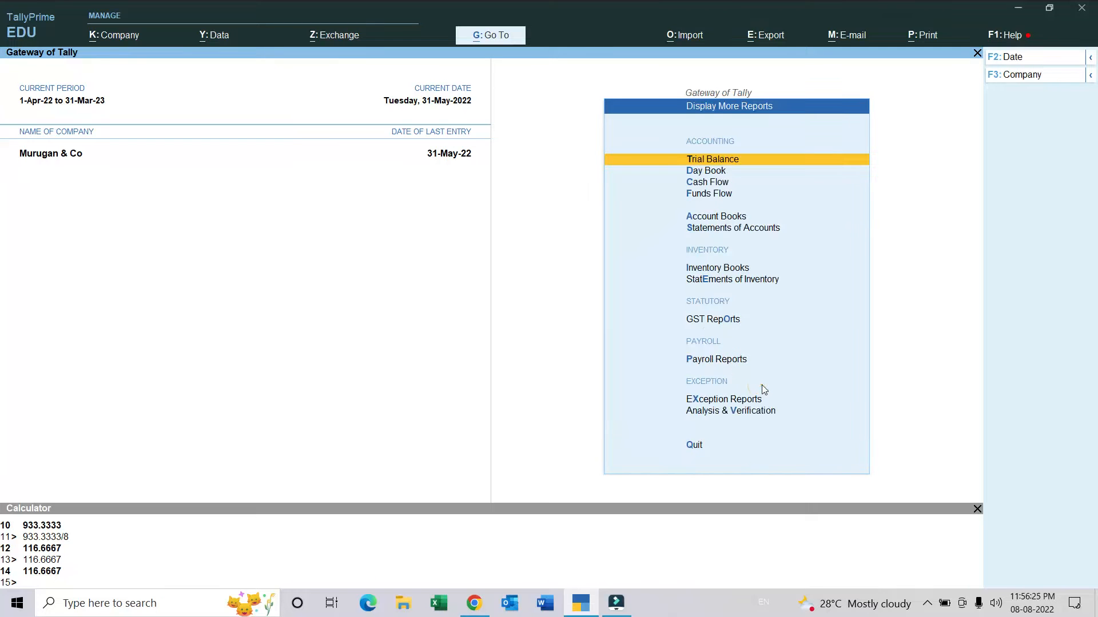
click(730, 360)
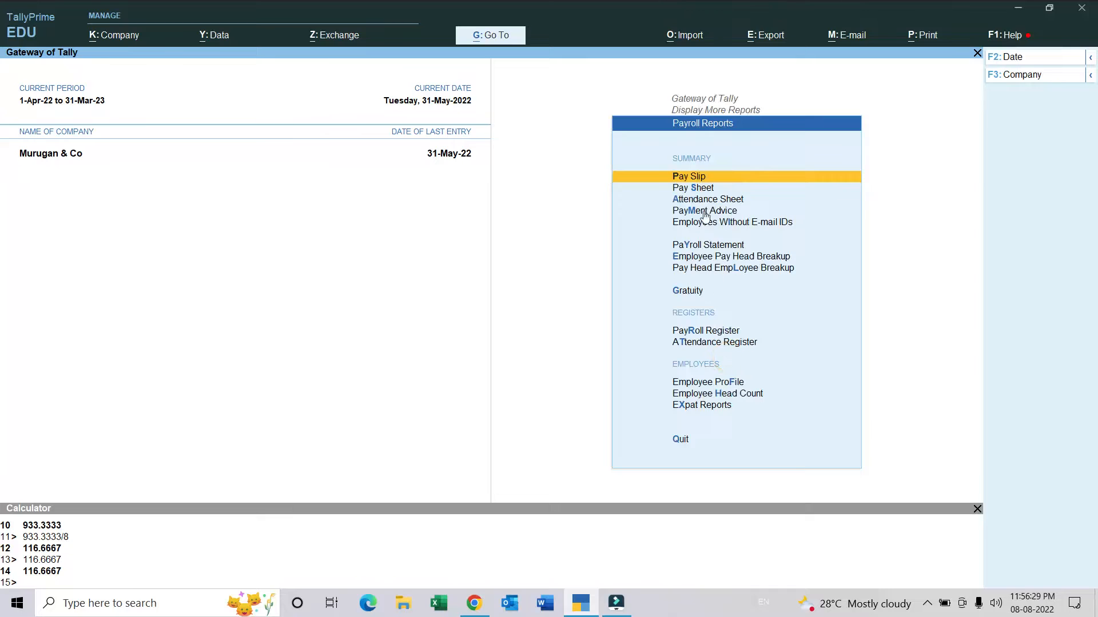
click(701, 180)
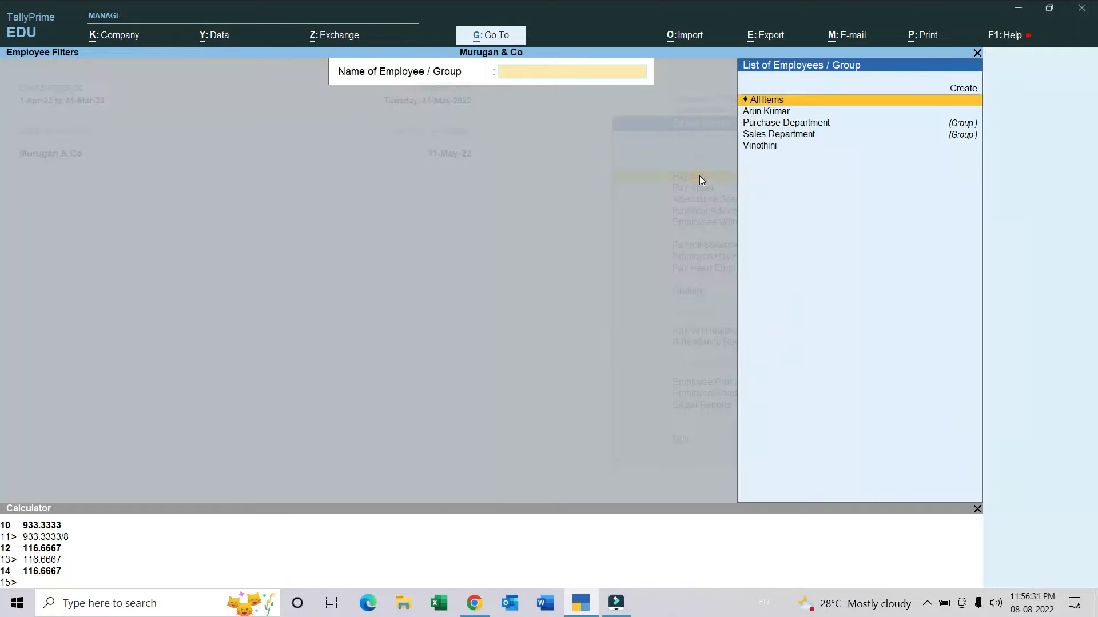
click(775, 148)
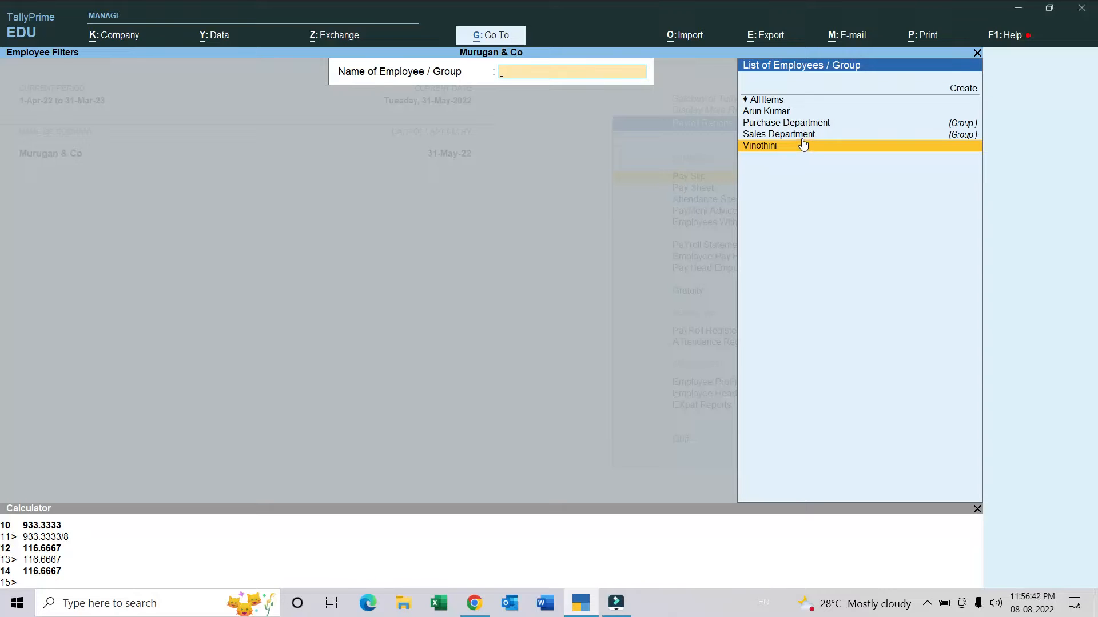
click(797, 111)
click(799, 115)
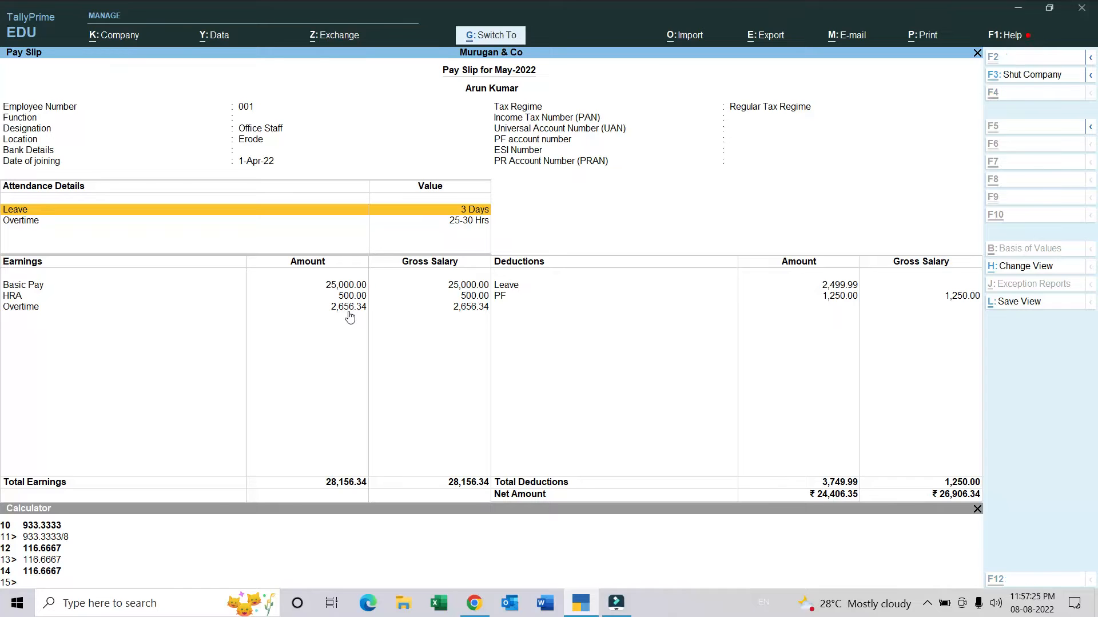
Step: Calculate the employee's daily rate as 25000/30 and the hourly rate as 833.3333/8 in the built-in calculator
key(ctrl+n)
text(250)
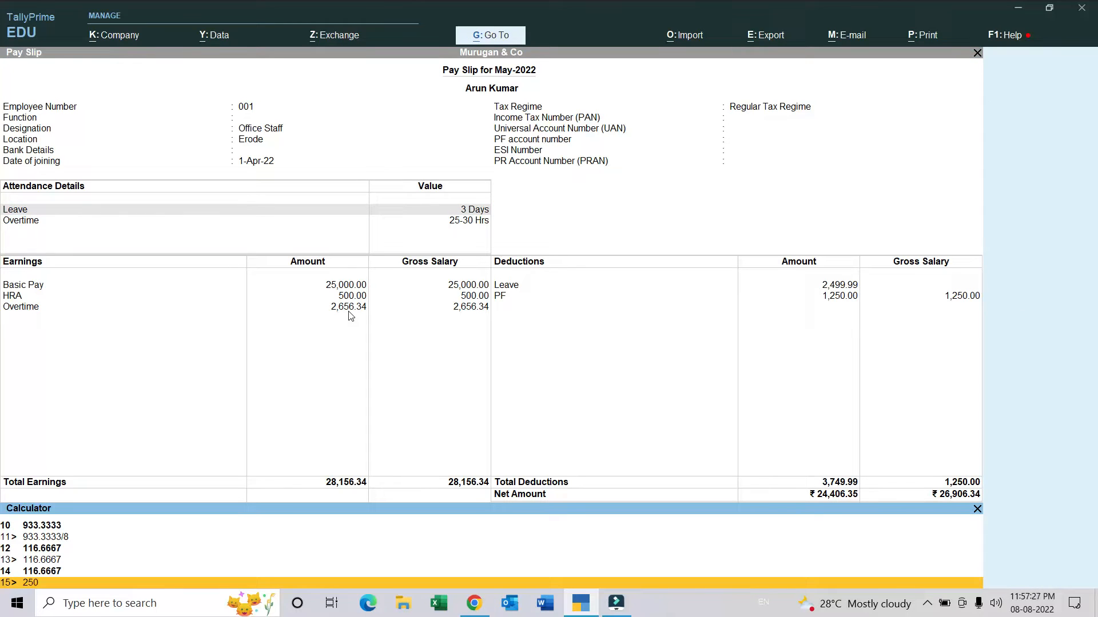
text(00/30)
key(Return)
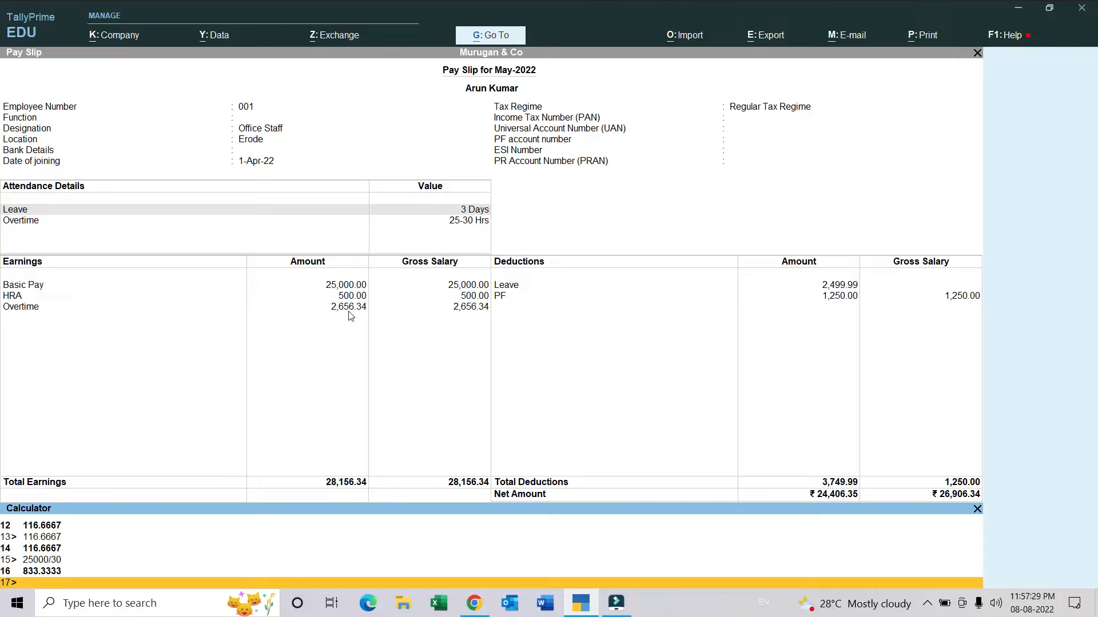
text(833.3333/8)
key(Return)
Step: Multiply the hourly rate 104.1667 by 25.5 overtime hours to check the pay slip, and return to the slip
text(104.16)
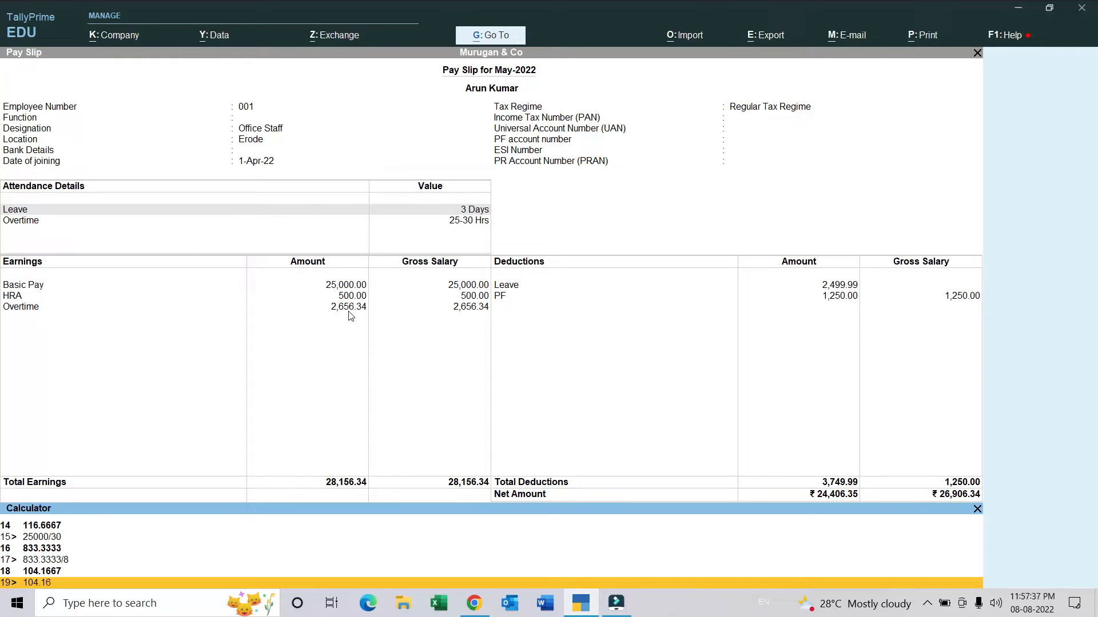
text(67*25.5)
key(Return)
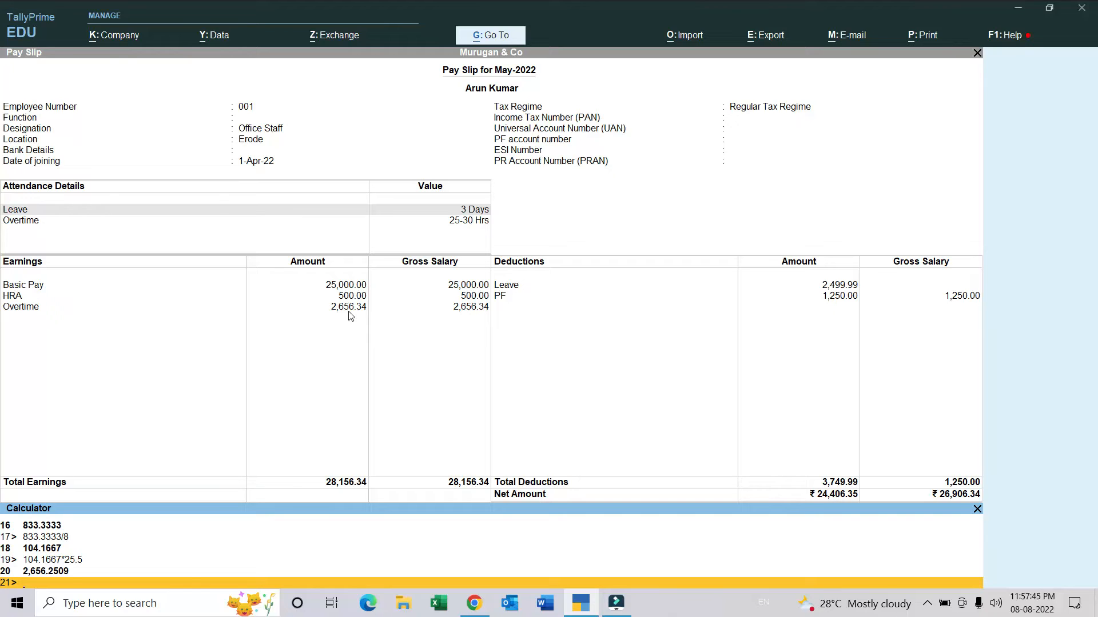
click(350, 316)
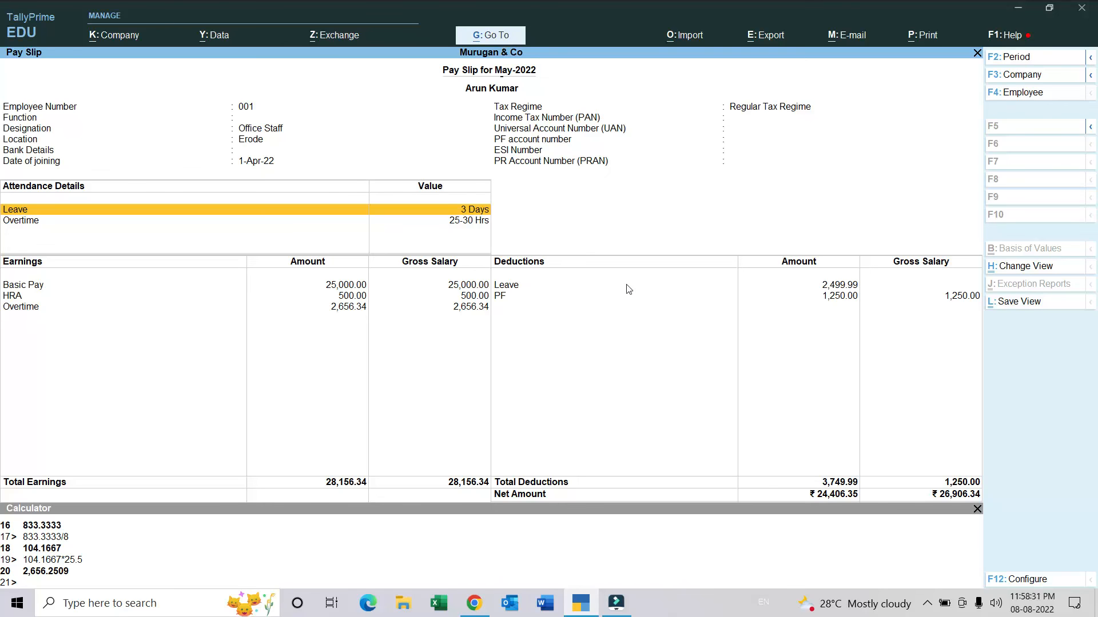
Step: Close the pay slip and payroll reports and return to the Gateway of Tally
key(Escape)
key(Escape)
key(Escape)
key(Escape)
key(Escape)
key(Escape)
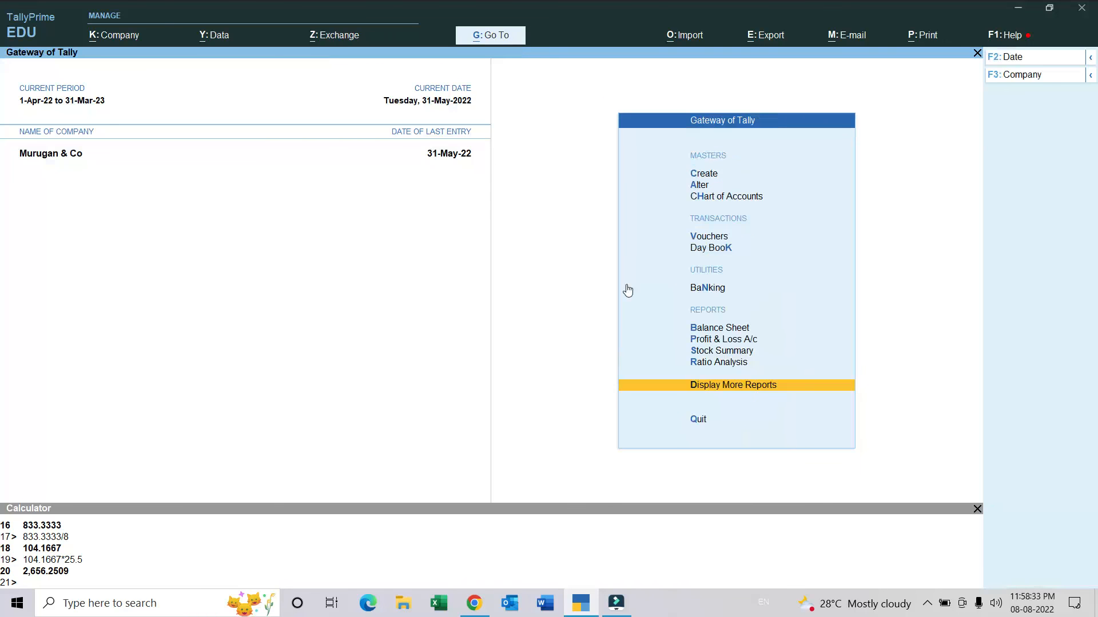